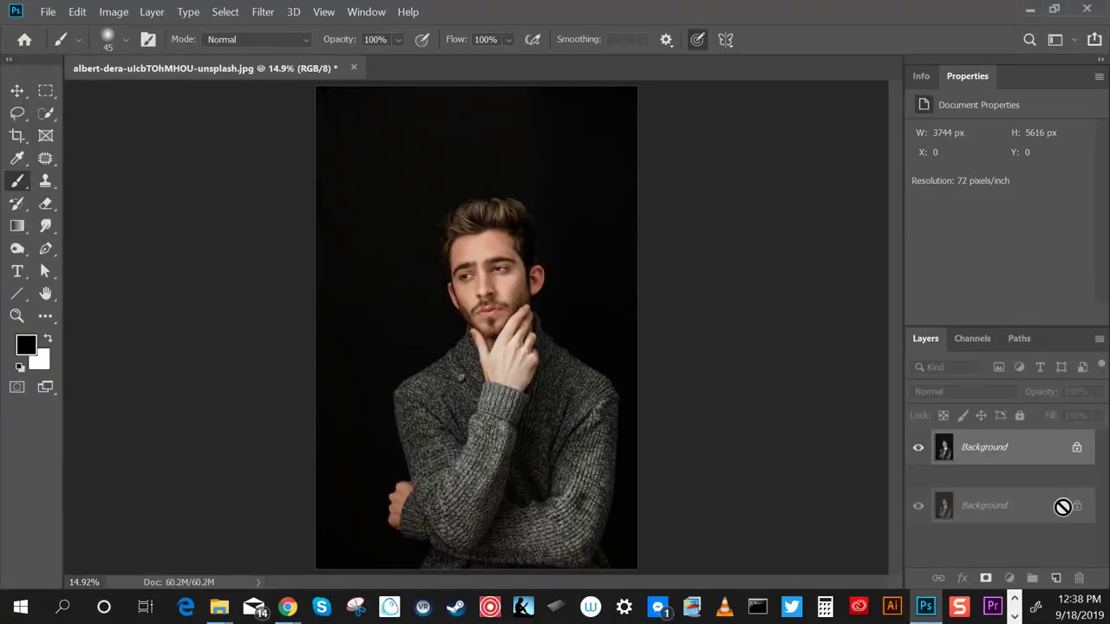
# Duplicate the Background layer, hide the original, and use Select Subject on the man
pyautogui.moveTo(970, 434); pyautogui.dragTo(1056, 577)
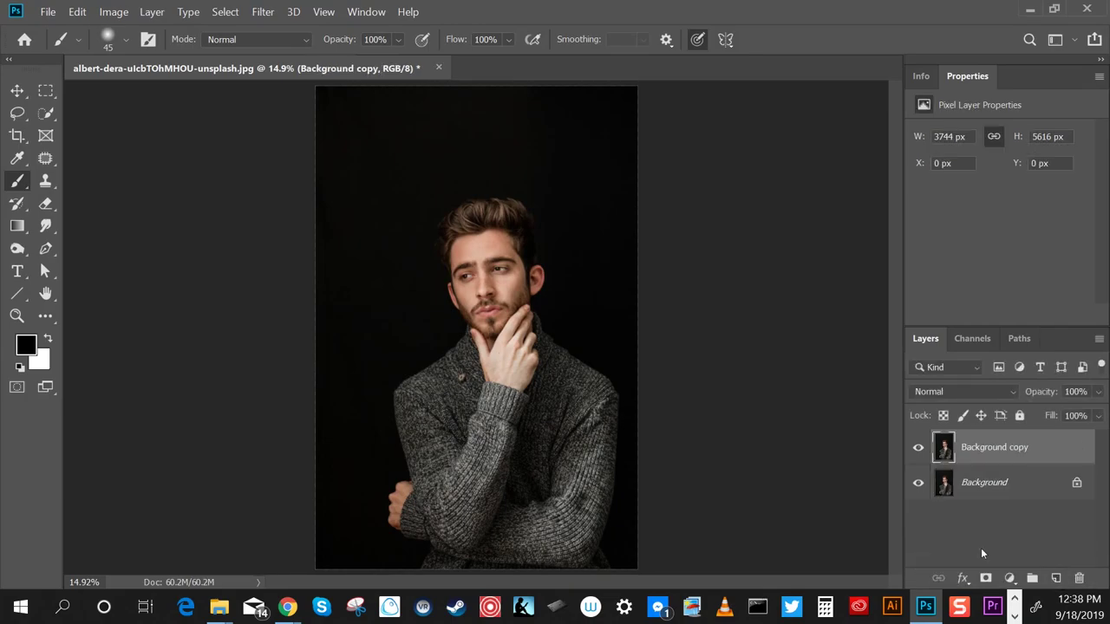
pyautogui.click(918, 482)
pyautogui.click(44, 116)
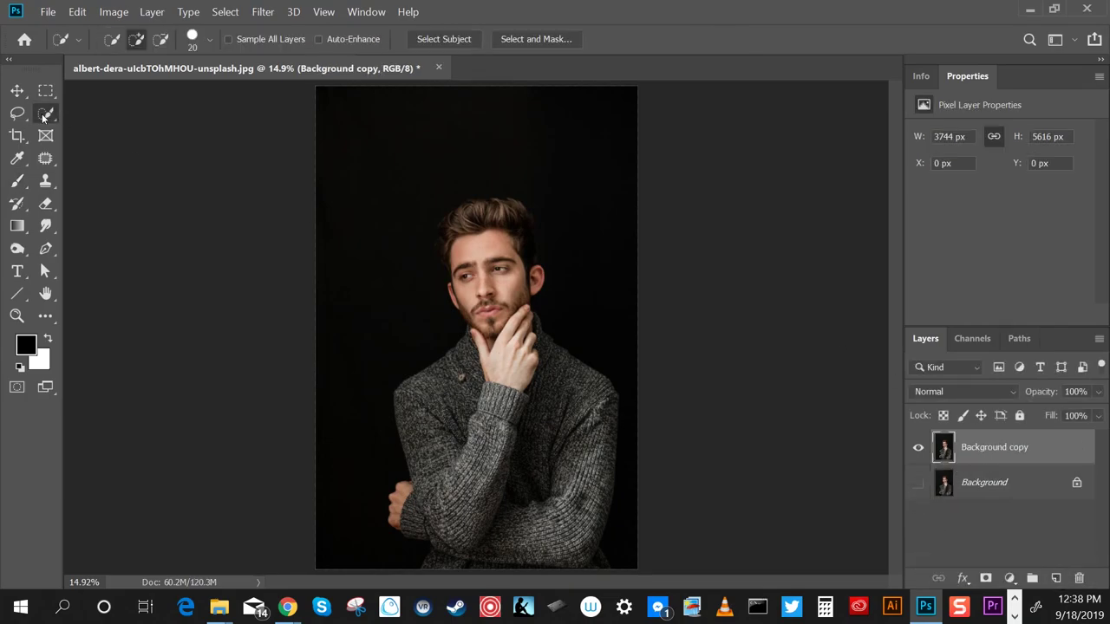
pyautogui.click(419, 41)
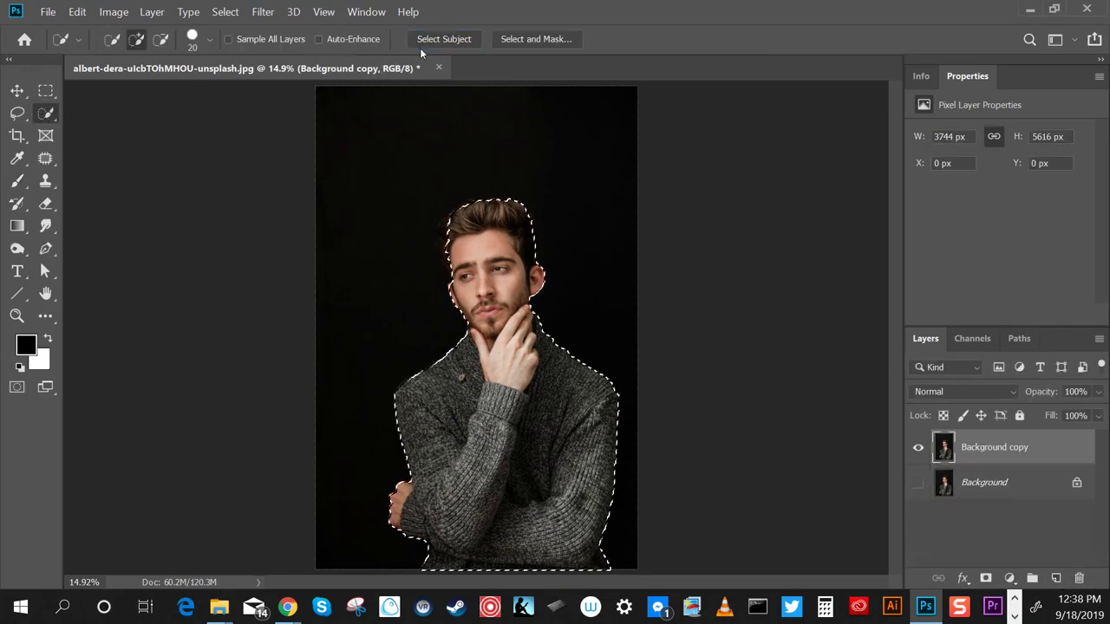
# Zoom into the hair and refine the selection, adding and Alt-subtracting around hair and ear
pyautogui.click(17, 317)
pyautogui.moveTo(458, 240); pyautogui.dragTo(515, 317)
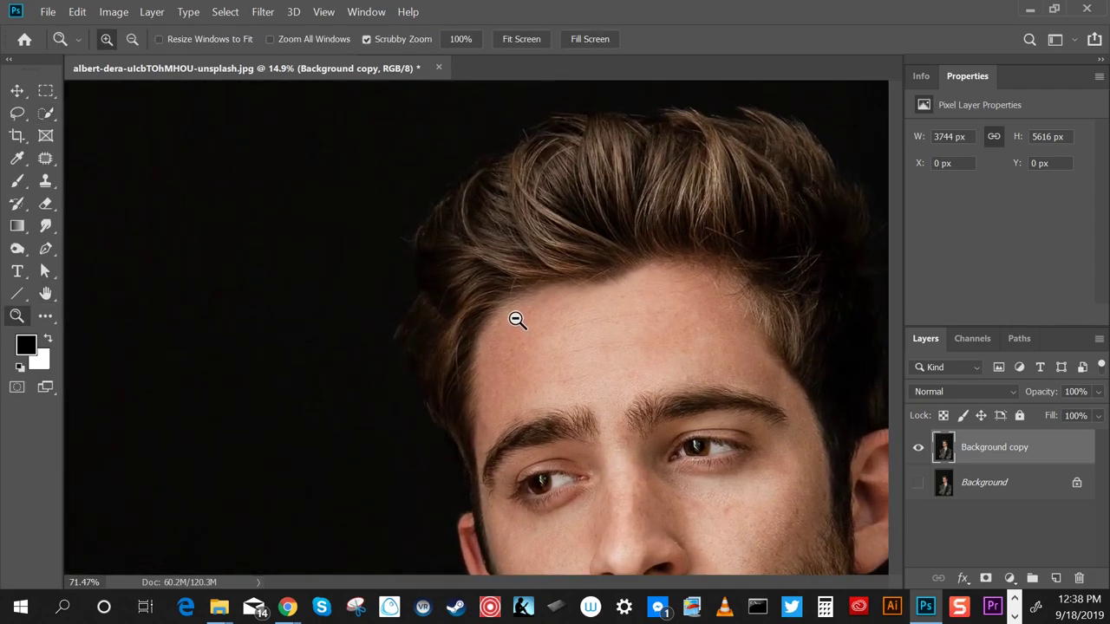
pyautogui.press('w')
pyautogui.moveTo(445, 260); pyautogui.dragTo(425, 348)
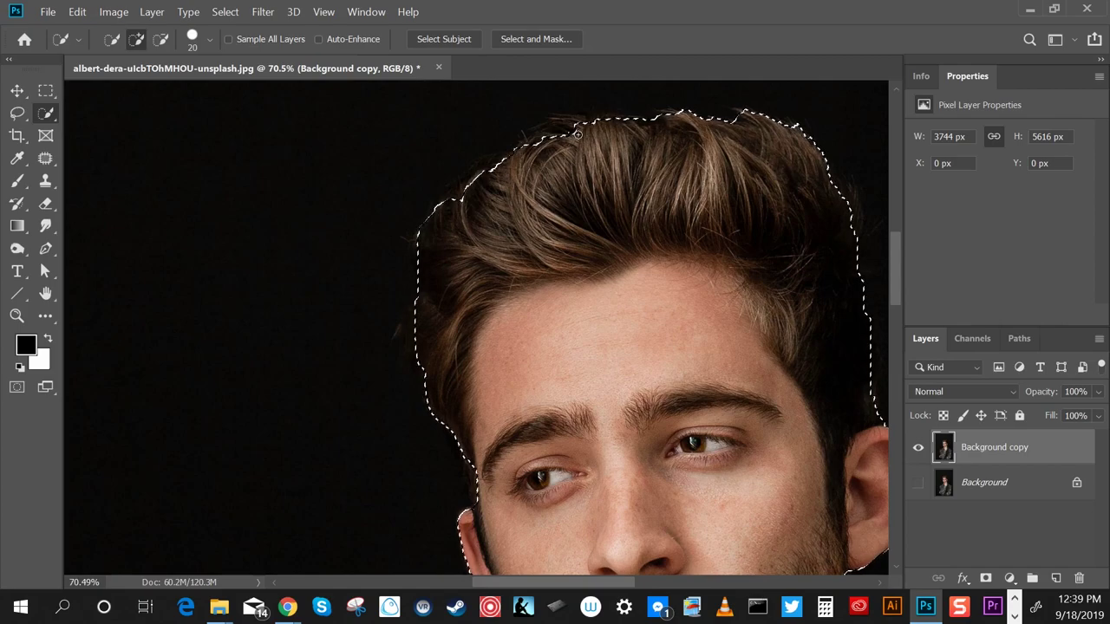
pyautogui.press('alt')
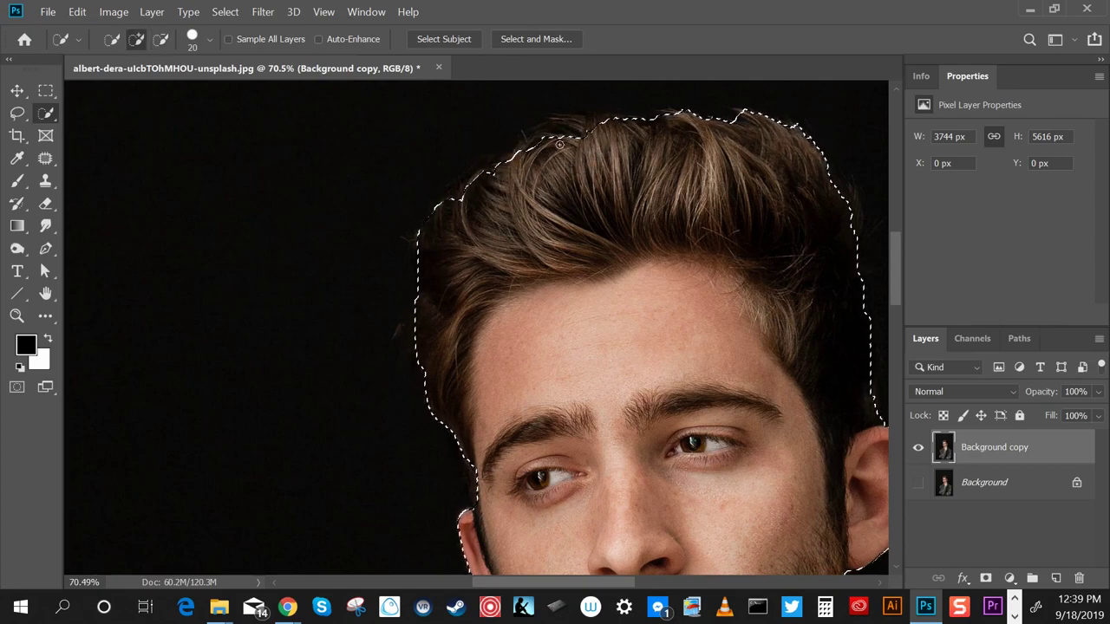
pyautogui.moveTo(441, 223)
pyautogui.mouseDown()
pyautogui.moveTo(451, 204)
pyautogui.moveTo(767, 124)
pyautogui.moveTo(763, 148)
pyautogui.mouseUp()
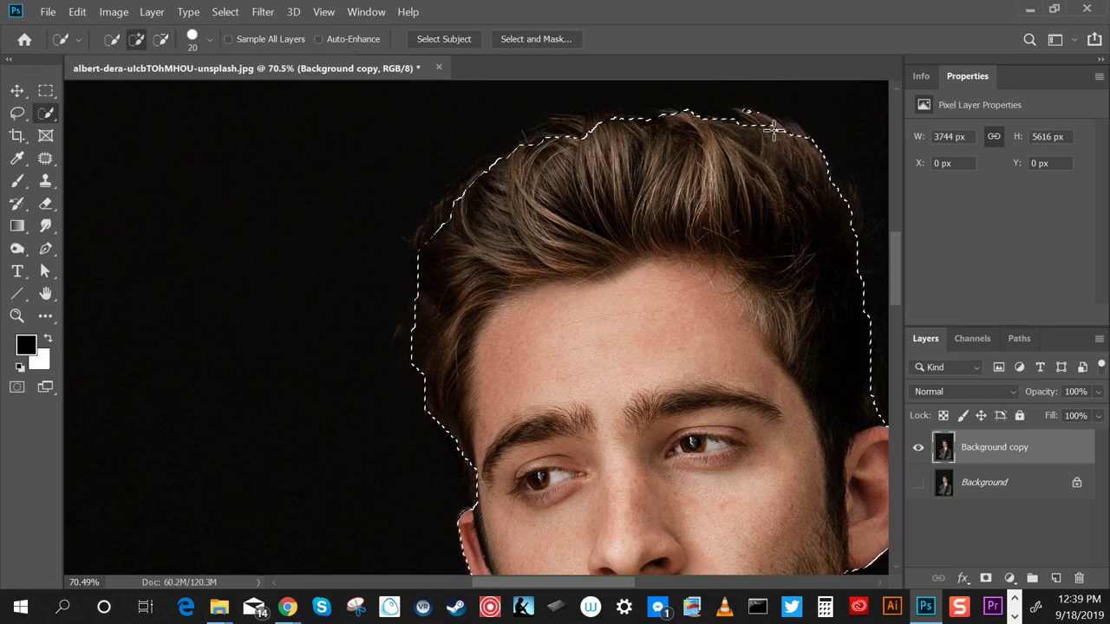
pyautogui.moveTo(802, 395)
pyautogui.mouseDown()
pyautogui.moveTo(355, 325)
pyautogui.moveTo(431, 338)
pyautogui.moveTo(376, 446)
pyautogui.moveTo(359, 337)
pyautogui.moveTo(391, 297)
pyautogui.moveTo(417, 332)
pyautogui.mouseUp()
# Pan down to check the selection along the sweater and fist, then fit the image
pyautogui.scroll(-3, 421, 303)
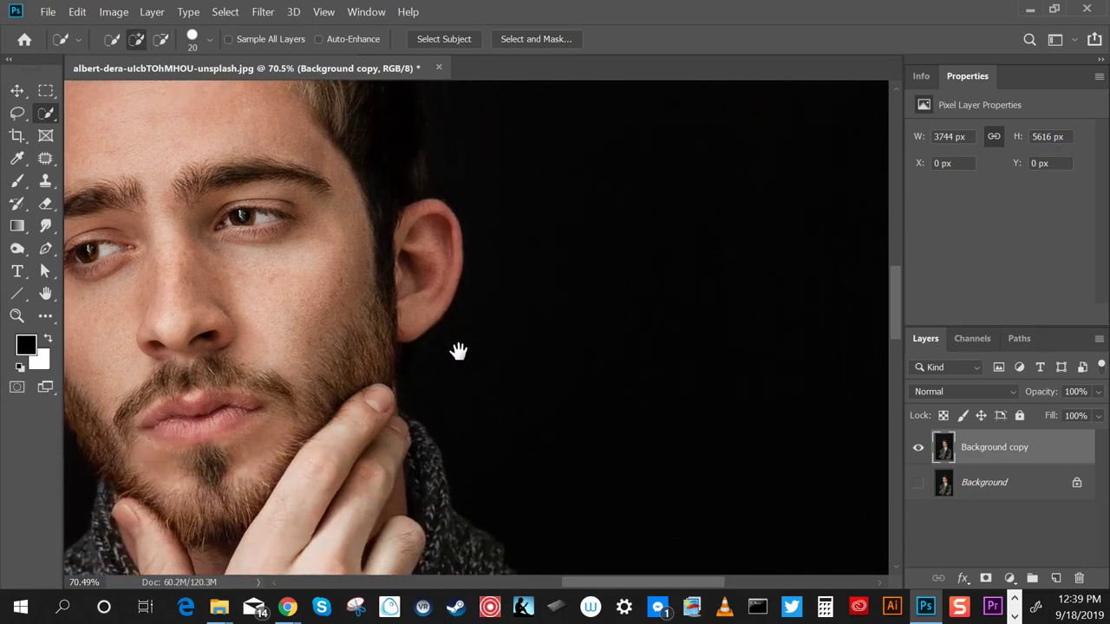
pyautogui.scroll(-5, 458, 349)
pyautogui.moveTo(542, 320)
pyautogui.mouseDown()
pyautogui.moveTo(337, 84)
pyautogui.moveTo(564, 113)
pyautogui.mouseUp()
pyautogui.scroll(-5, 607, 182)
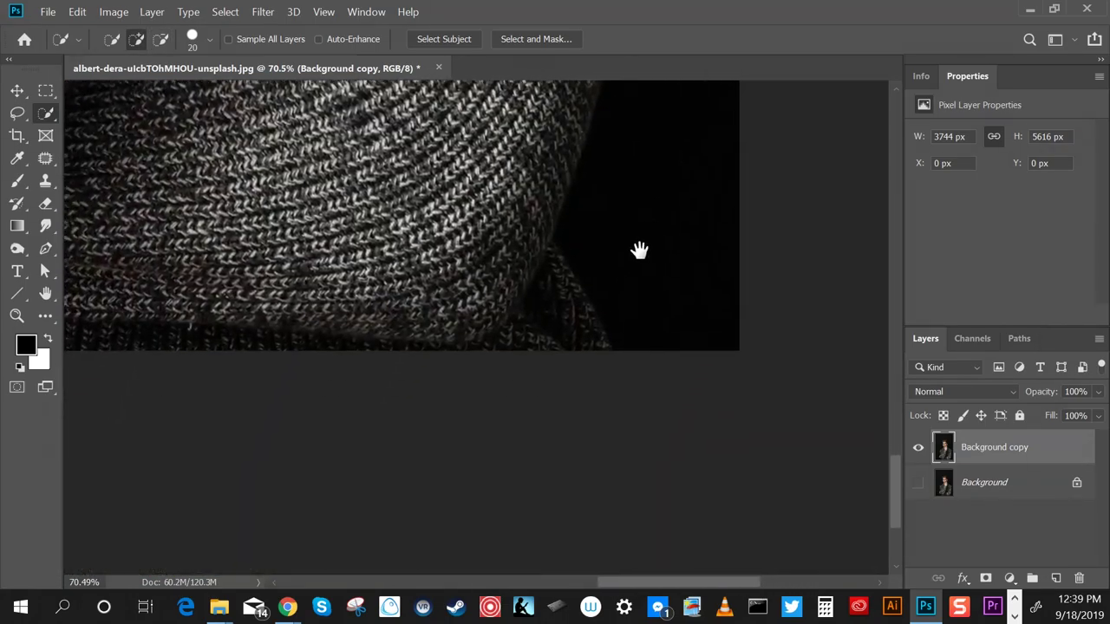
pyautogui.moveTo(639, 248)
pyautogui.mouseDown()
pyautogui.moveTo(449, 320)
pyautogui.moveTo(291, 423)
pyautogui.moveTo(332, 394)
pyautogui.mouseUp()
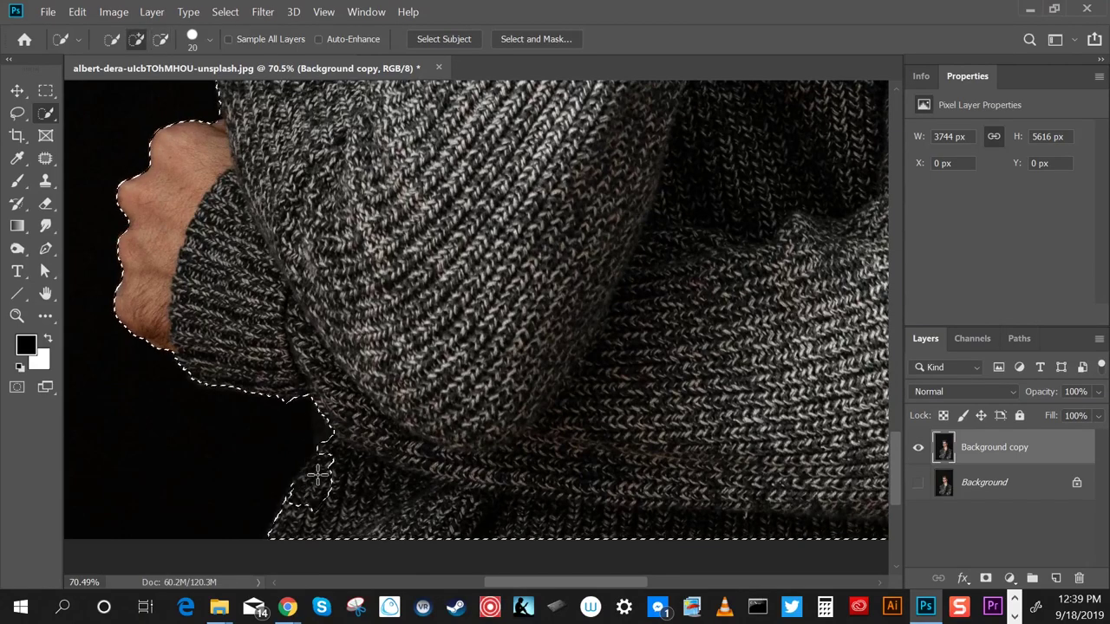
pyautogui.scroll(5, 332, 395)
pyautogui.scroll(5, 292, 376)
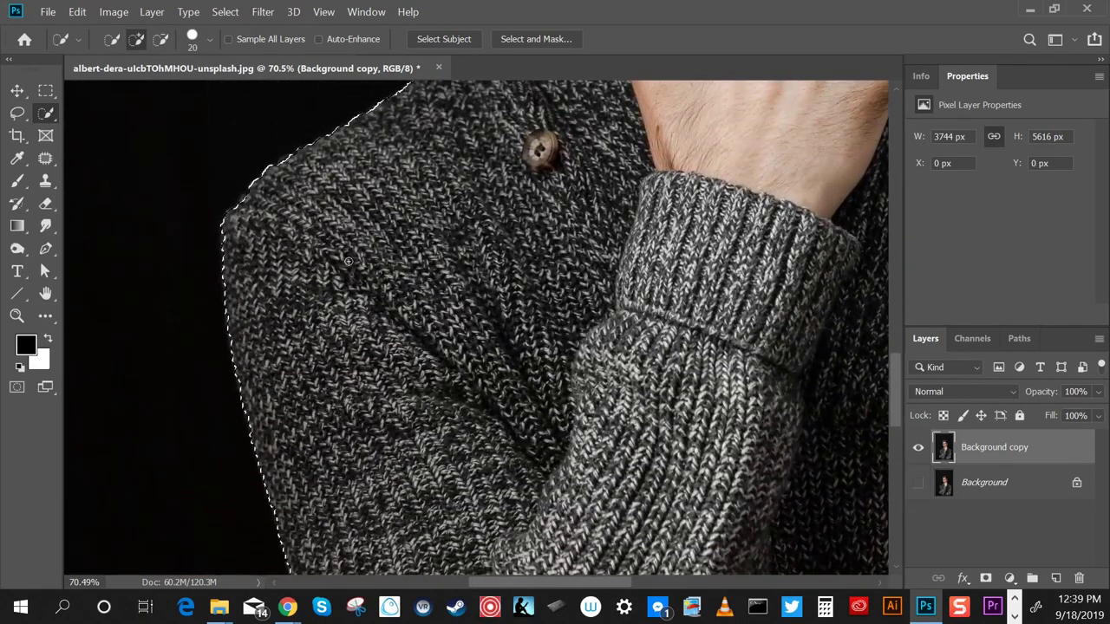
pyautogui.scroll(5, 292, 376)
pyautogui.scroll(5, 292, 376)
pyautogui.scroll(5, 265, 367)
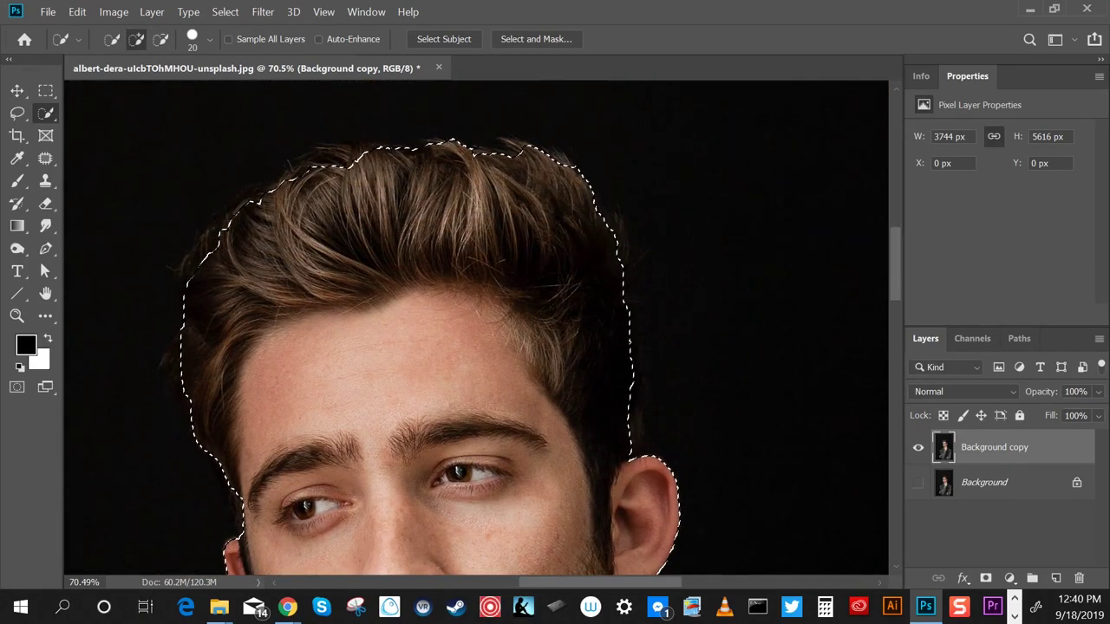
pyautogui.hotkey('ctrl', '0')
# Mask out the backdrop around the man and add a Gradient Fill layer above Background
pyautogui.click(984, 578)
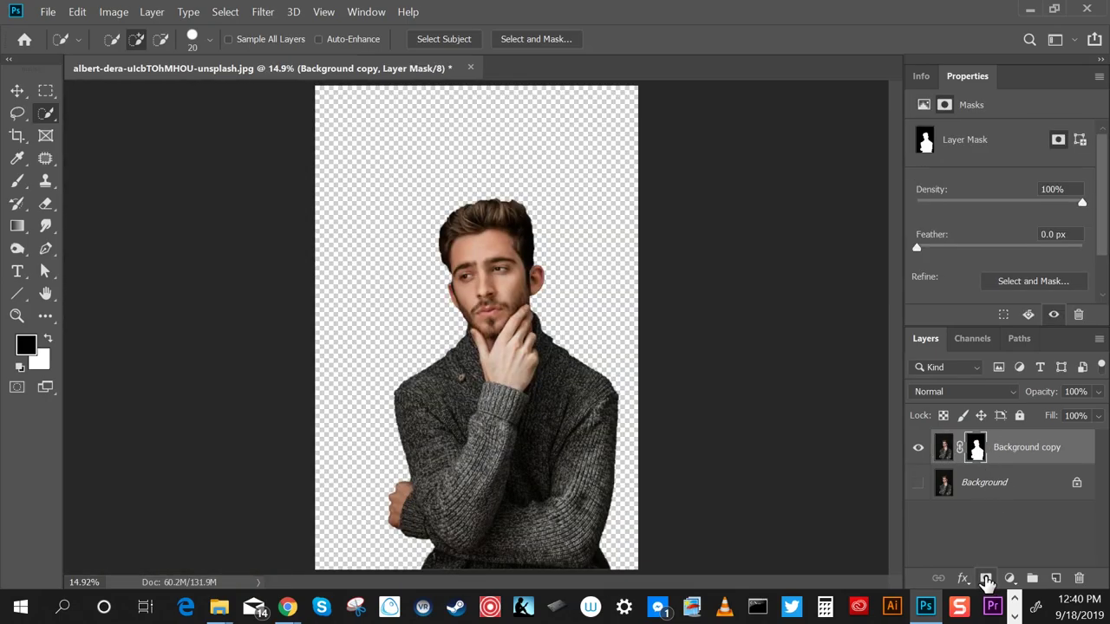
pyautogui.click(1006, 486)
pyautogui.click(1009, 578)
pyautogui.click(1044, 267)
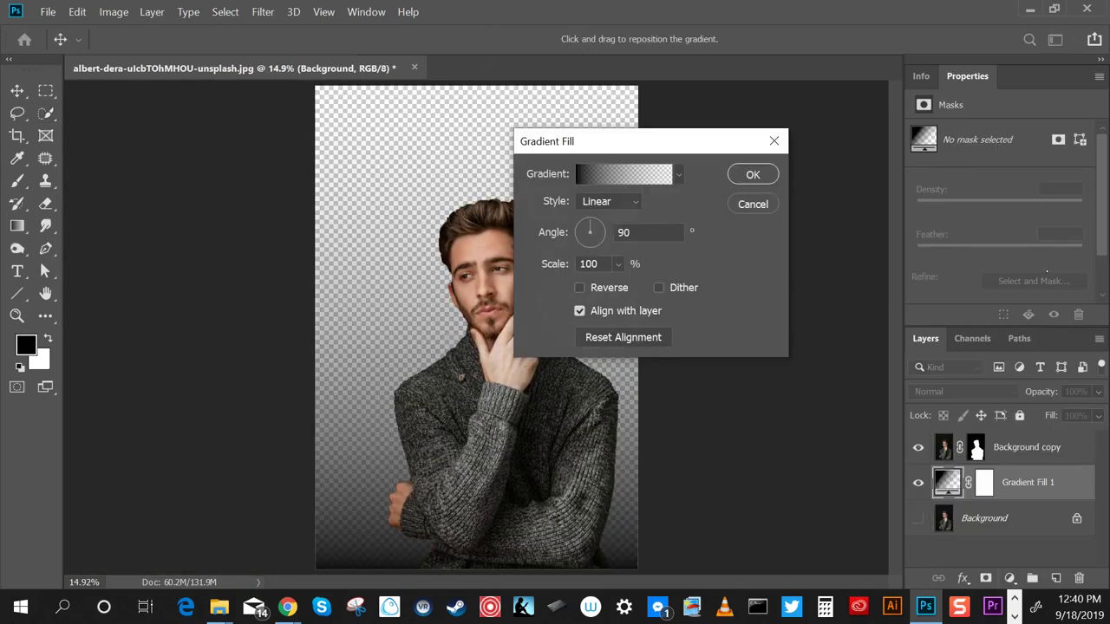
# Set the gradient to a beige preset, Radial, Reversed, Scale 87, glowing behind the head
pyautogui.moveTo(689, 144); pyautogui.dragTo(843, 134)
pyautogui.click(831, 163)
pyautogui.click(811, 265)
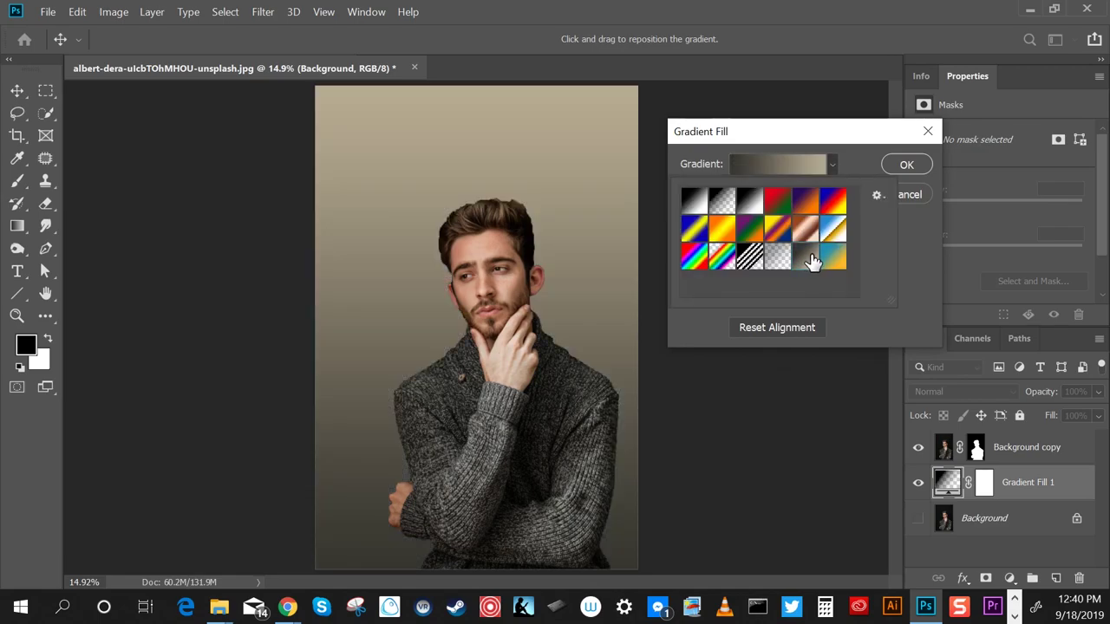
pyautogui.click(868, 251)
pyautogui.click(763, 191)
pyautogui.click(751, 211)
pyautogui.click(734, 278)
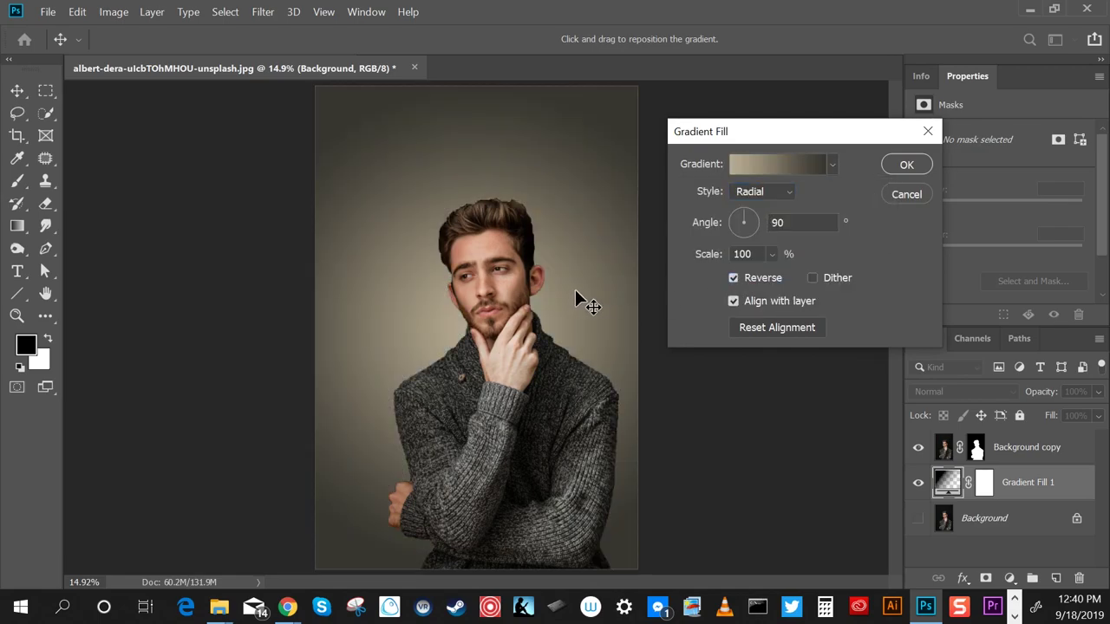
pyautogui.moveTo(575, 297); pyautogui.dragTo(549, 235)
pyautogui.moveTo(720, 254)
pyautogui.mouseDown()
pyautogui.moveTo(679, 265)
pyautogui.moveTo(708, 258)
pyautogui.mouseUp()
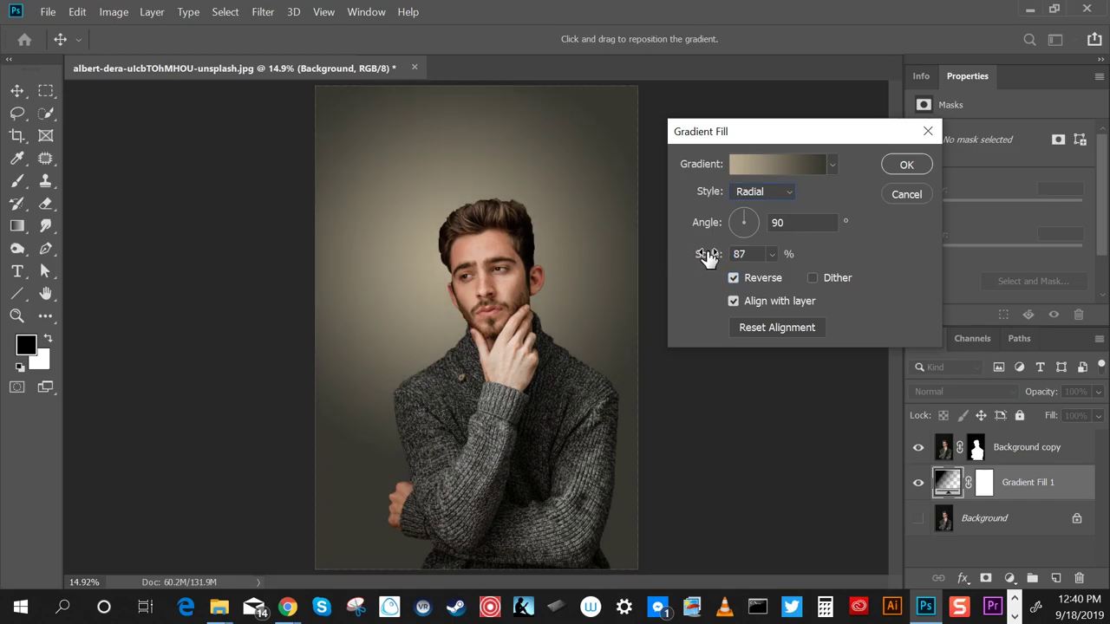
pyautogui.press('Return')
# Rename the gradient layer 'Background color' and the cutout layer 'Man'
pyautogui.doubleClick(1026, 483)
pyautogui.write('Back')
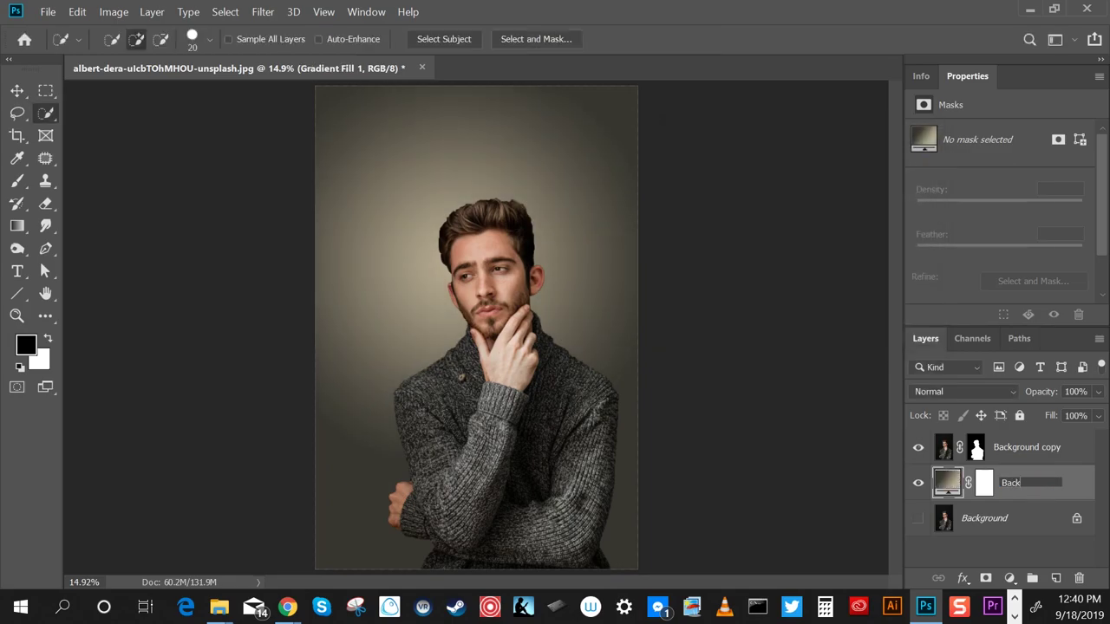
pyautogui.write('ground color')
pyautogui.press('Return')
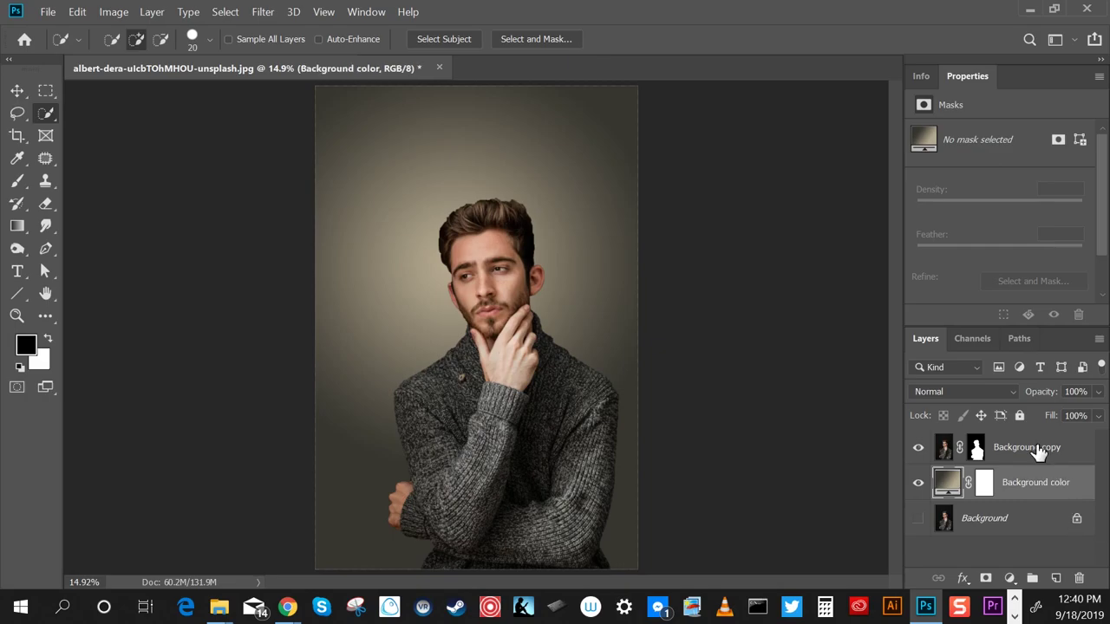
pyautogui.doubleClick(1038, 447)
pyautogui.write('Man')
pyautogui.press('Return')
# Duplicate the Man layer, hide the original, and apply the mask on Man copy
pyautogui.moveTo(1031, 451); pyautogui.dragTo(1056, 578)
pyautogui.click(918, 482)
pyautogui.click(976, 447)
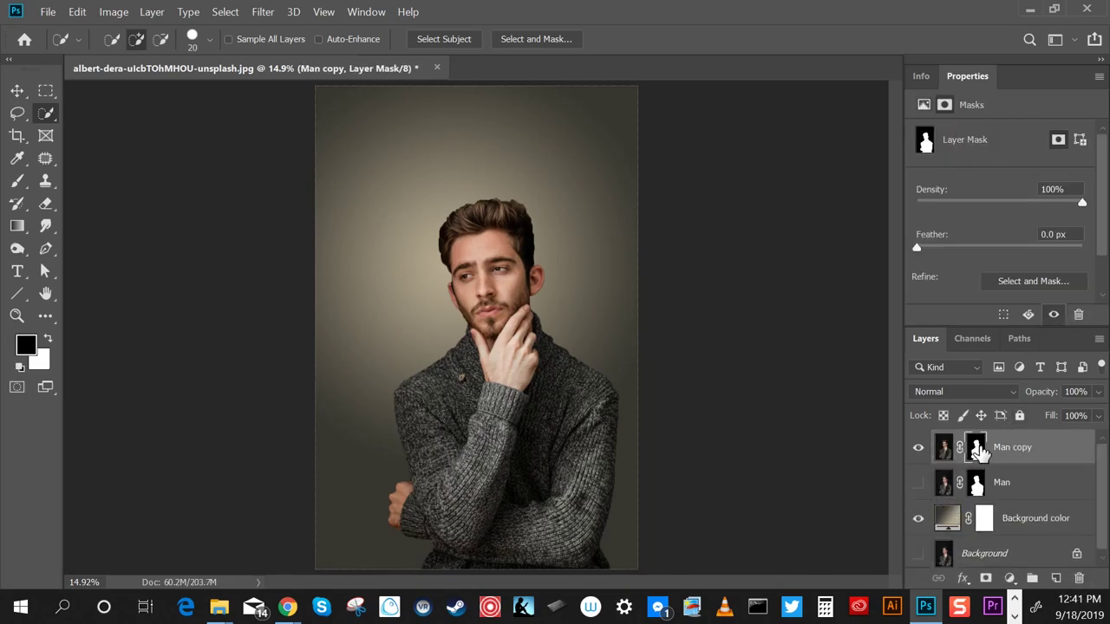
pyautogui.rightClick(978, 451)
pyautogui.click(988, 316)
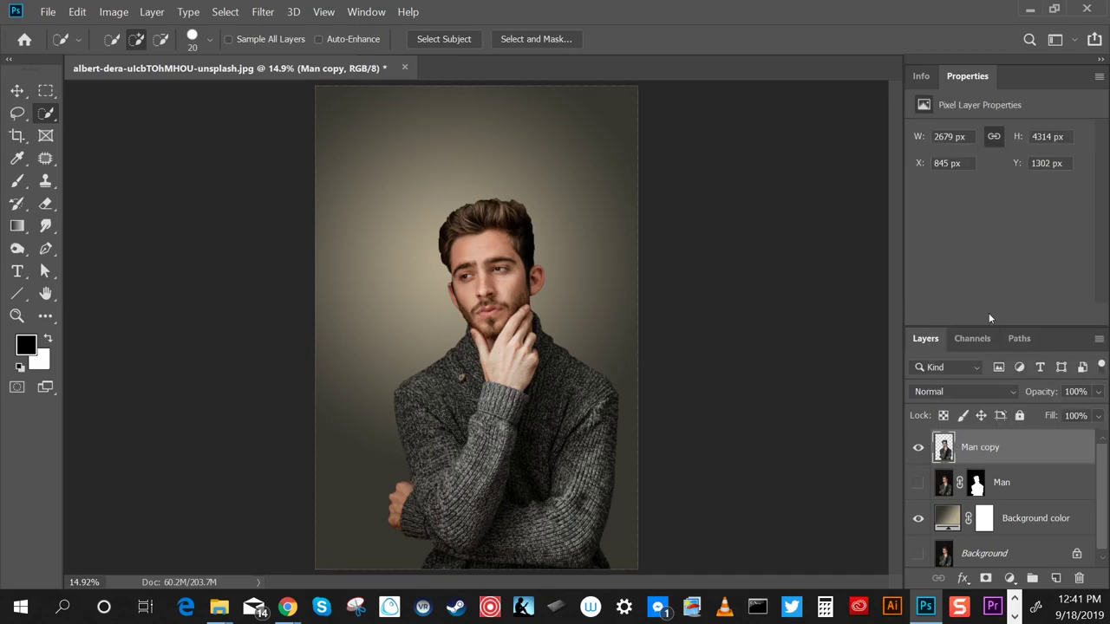
# Zoom into the hair and lasso the top of the head above the forehead
pyautogui.click(17, 316)
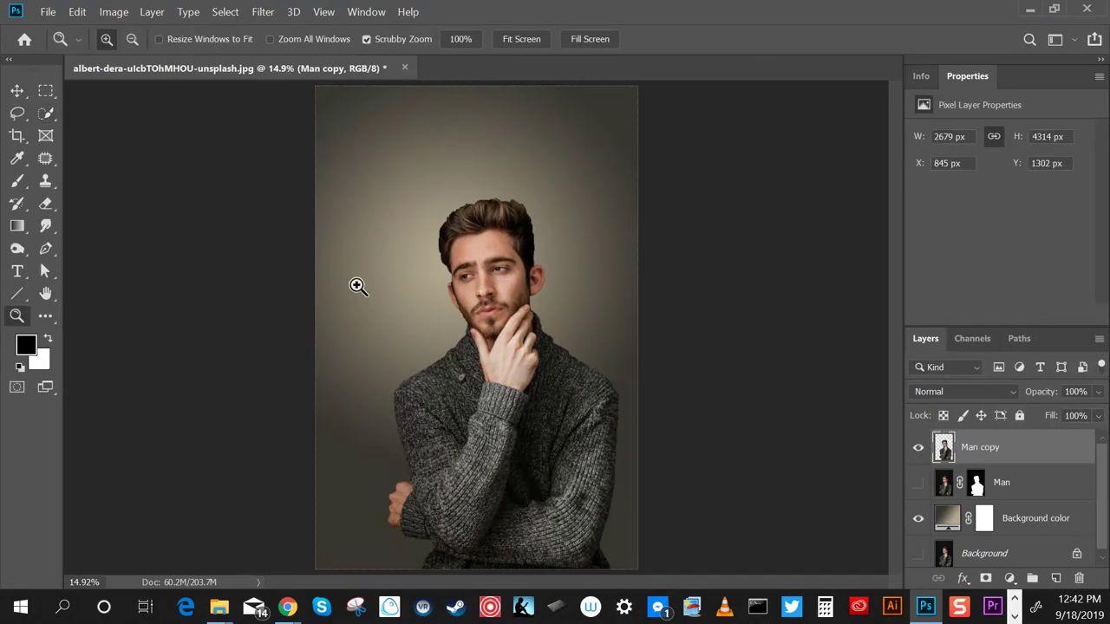
pyautogui.moveTo(450, 210); pyautogui.dragTo(495, 254)
pyautogui.hscroll(3, 498, 277)
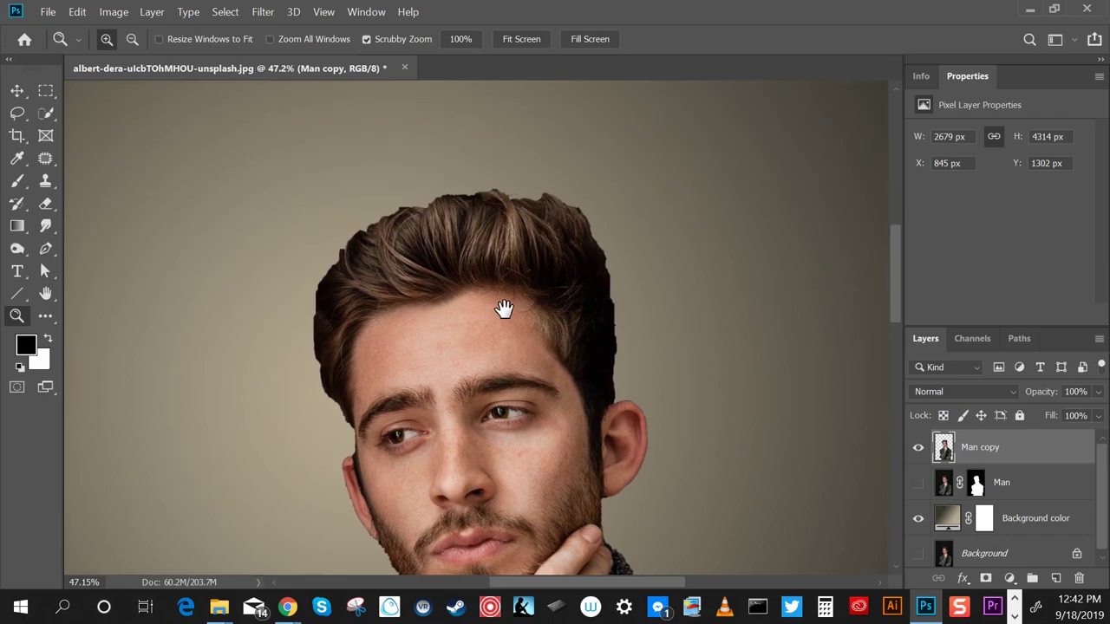
pyautogui.click(17, 113)
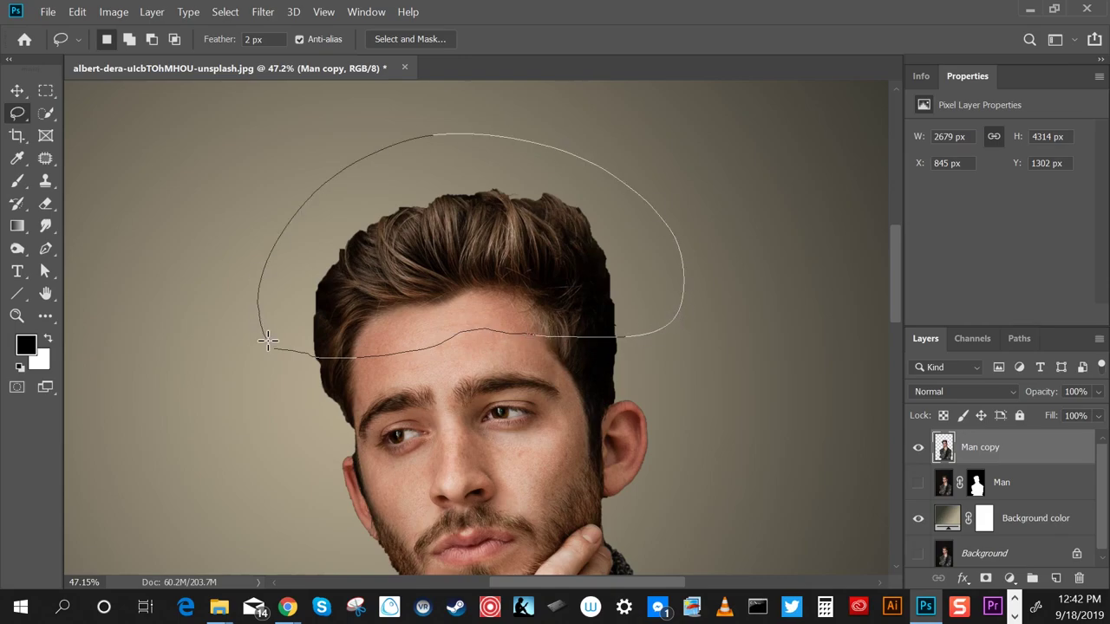
pyautogui.moveTo(526, 332); pyautogui.dragTo(269, 347)
# Cut the head top to a new layer via Layer Via Cut, lift it, and name it Head Lid
pyautogui.click(152, 11)
pyautogui.moveTo(265, 19)
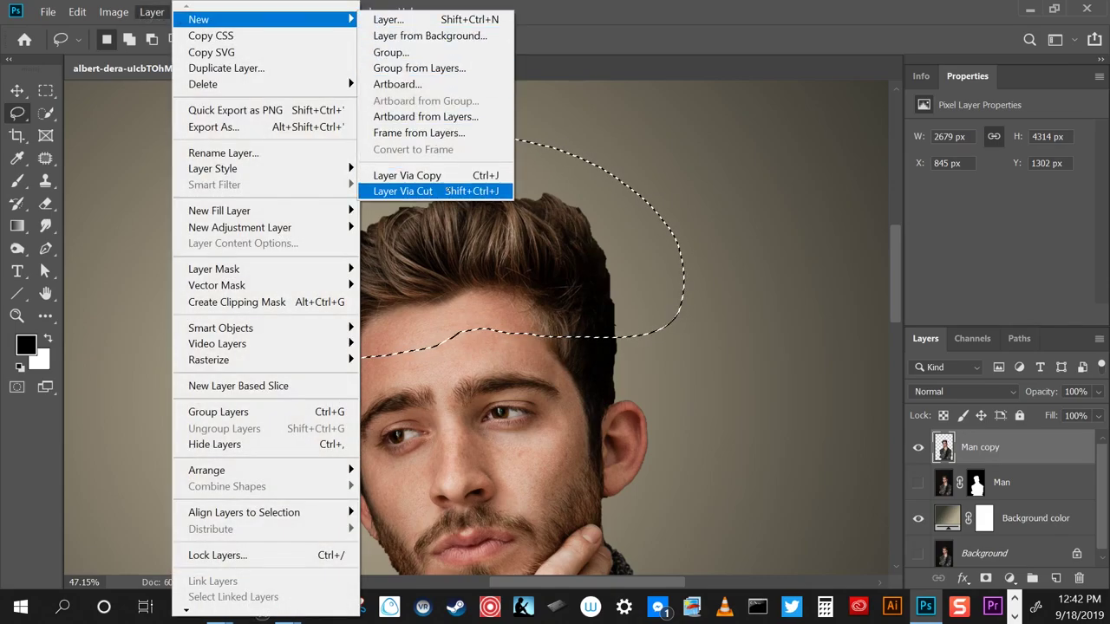
pyautogui.click(408, 191)
pyautogui.moveTo(481, 334); pyautogui.dragTo(457, 185)
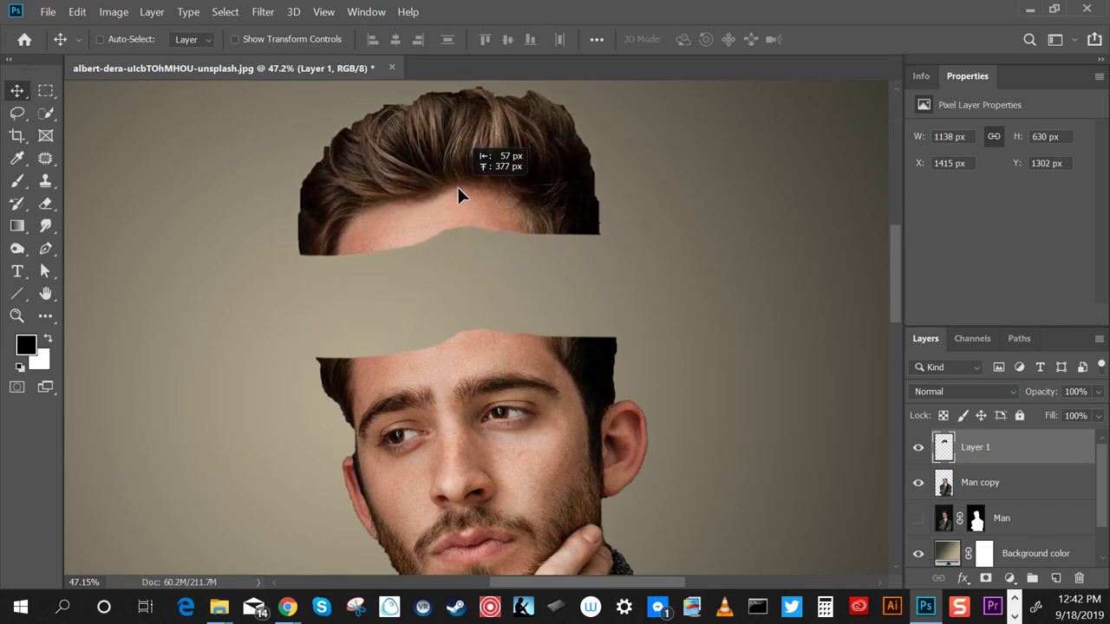
pyautogui.doubleClick(975, 447)
pyautogui.write('Head Lid')
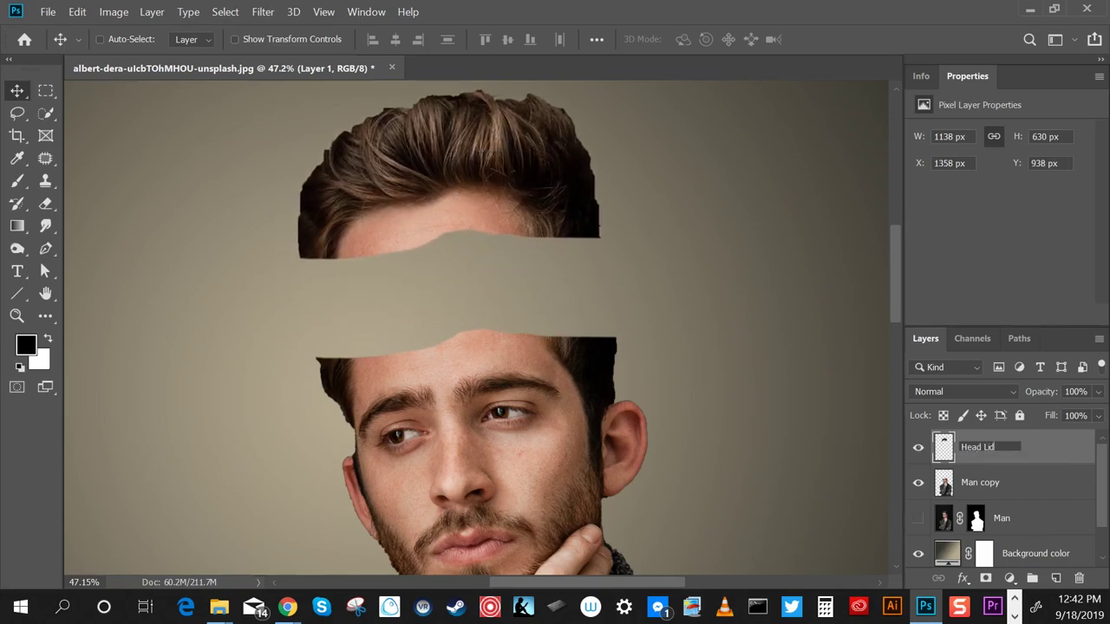
pyautogui.press('Return')
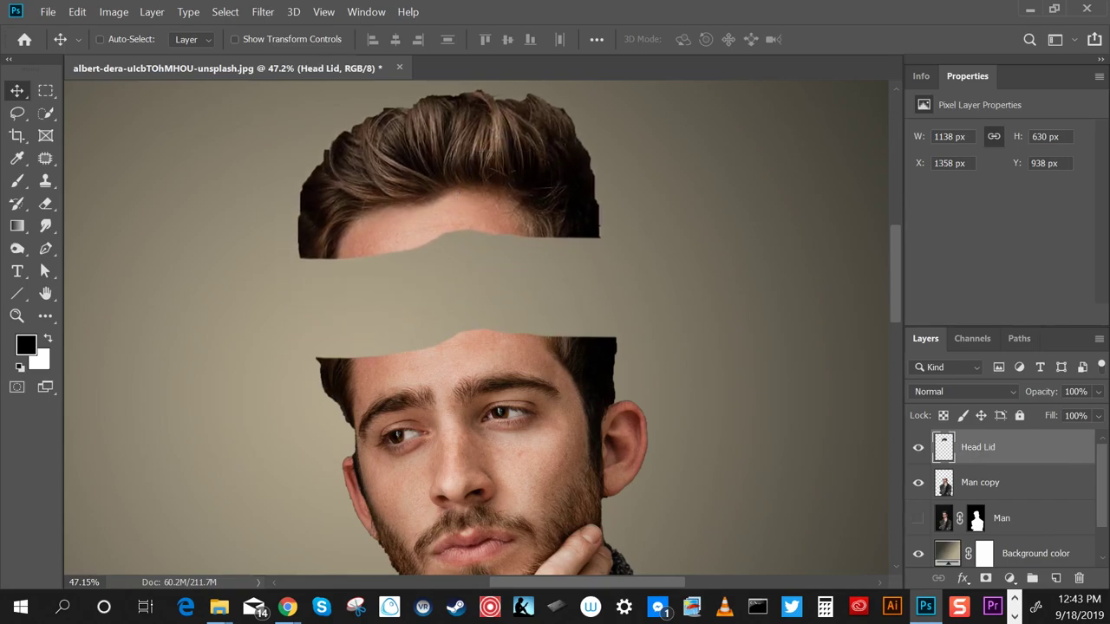
# Add a new layer named Inside Head above the Man layer
pyautogui.click(1005, 517)
pyautogui.click(1055, 577)
pyautogui.doubleClick(975, 517)
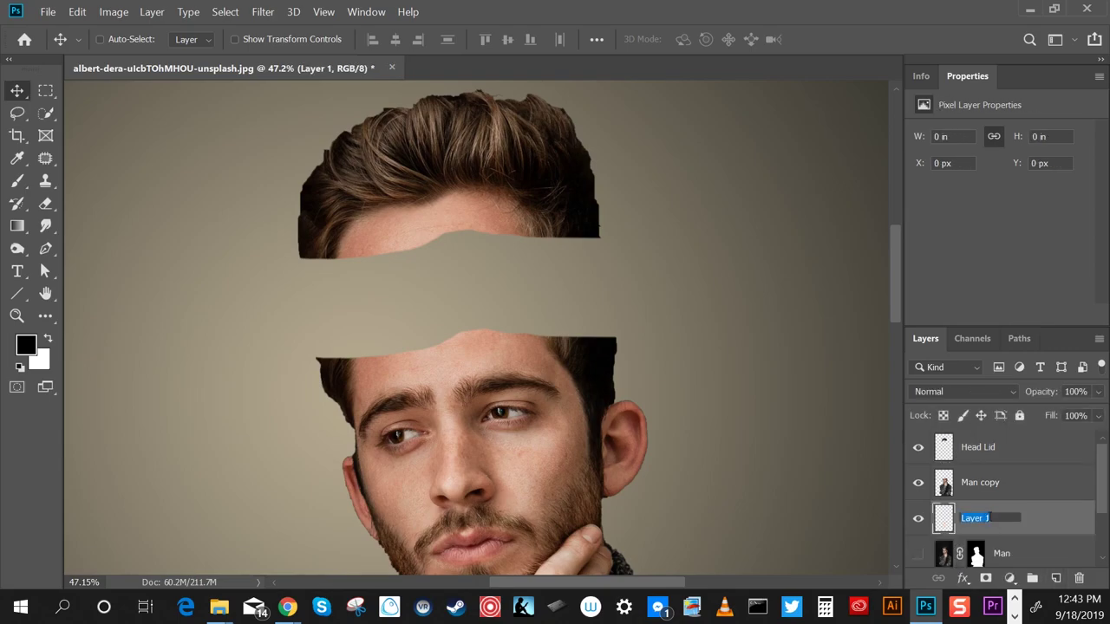
pyautogui.write('Inside Head')
pyautogui.press('Return')
# Lasso the open skull top, fill it with dark brown 6e3528, and deselect
pyautogui.press('l')
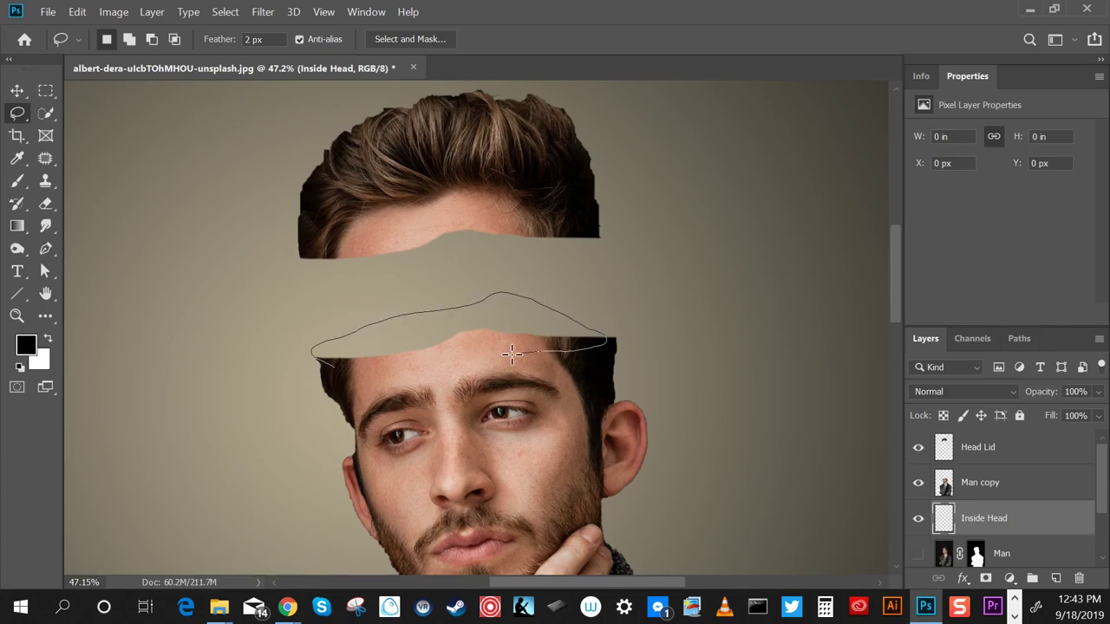
pyautogui.moveTo(592, 327); pyautogui.dragTo(319, 366)
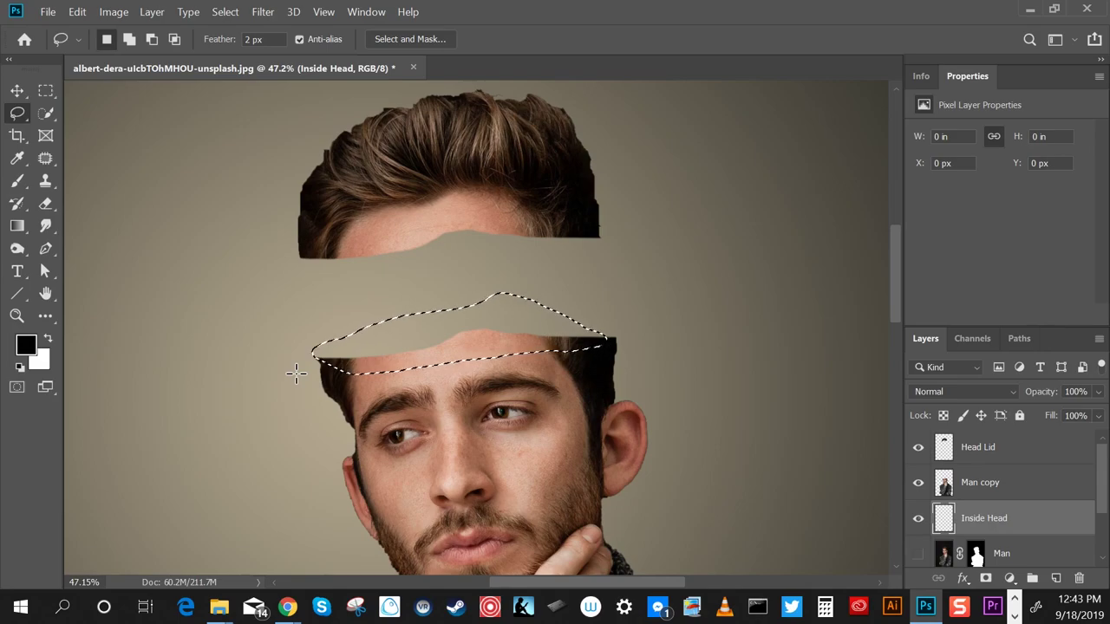
pyautogui.click(77, 11)
pyautogui.click(168, 267)
pyautogui.click(850, 189)
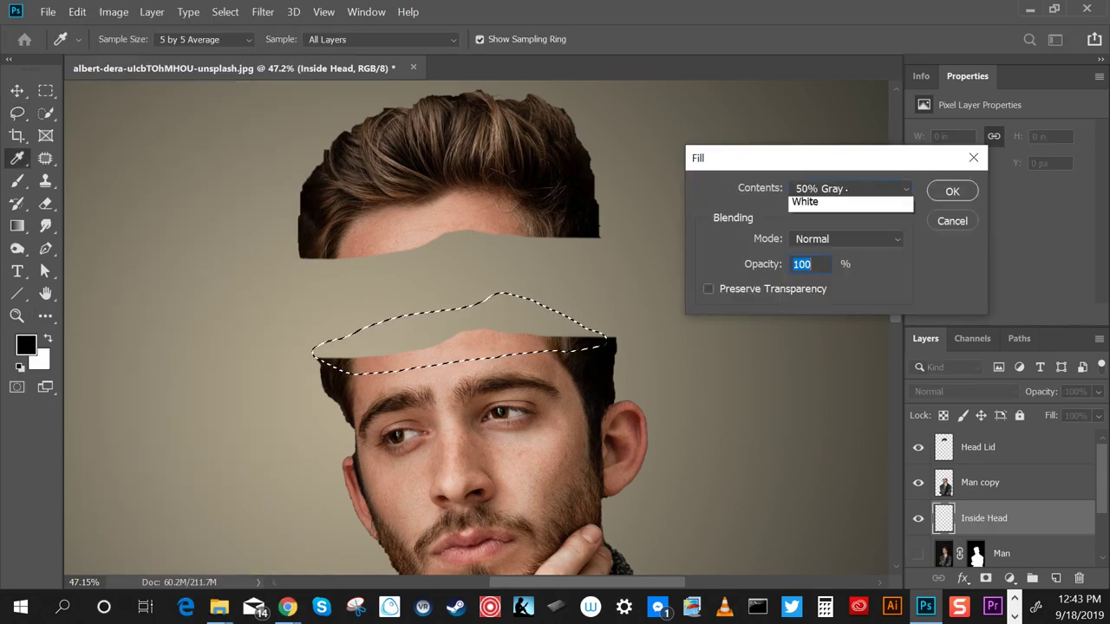
pyautogui.click(824, 233)
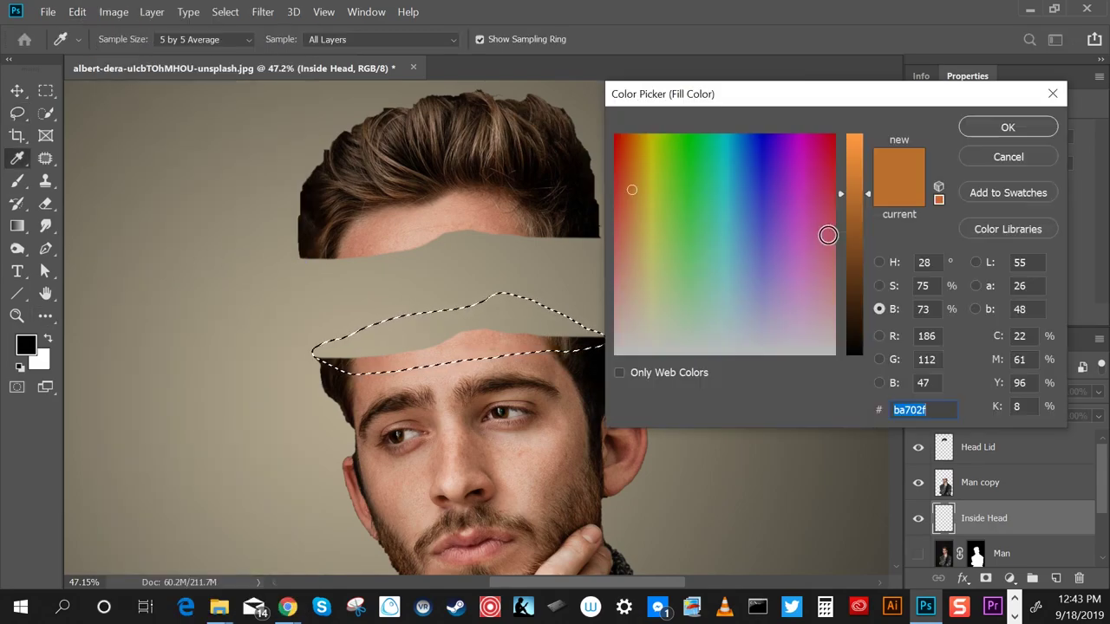
pyautogui.click(619, 450)
pyautogui.click(1005, 127)
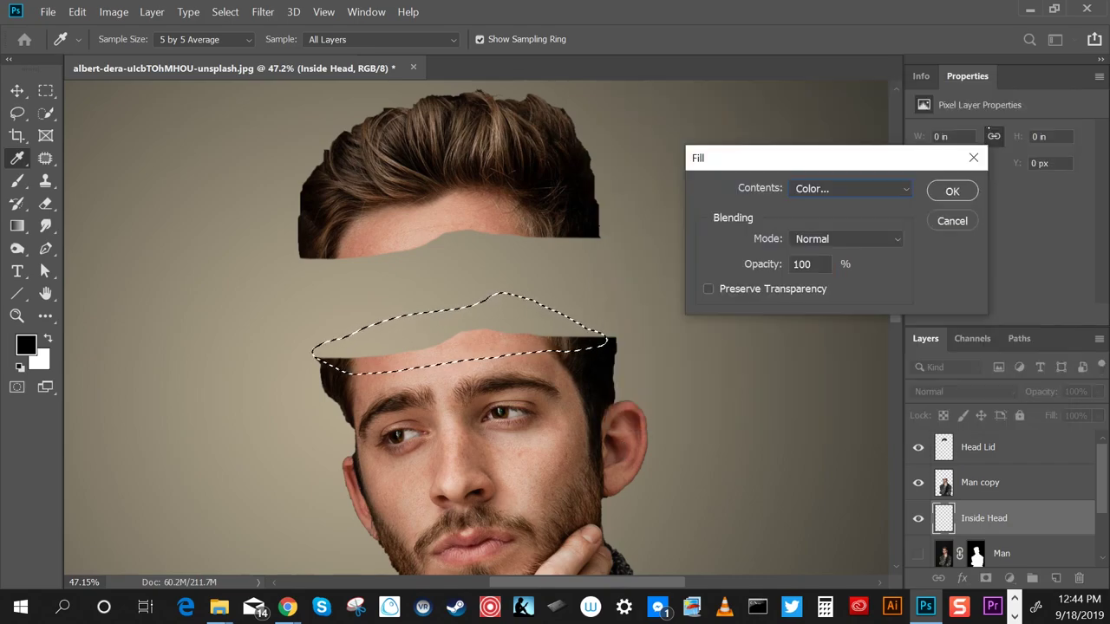
pyautogui.click(943, 188)
pyautogui.press('l')
pyautogui.hotkey('ctrl', 'd')
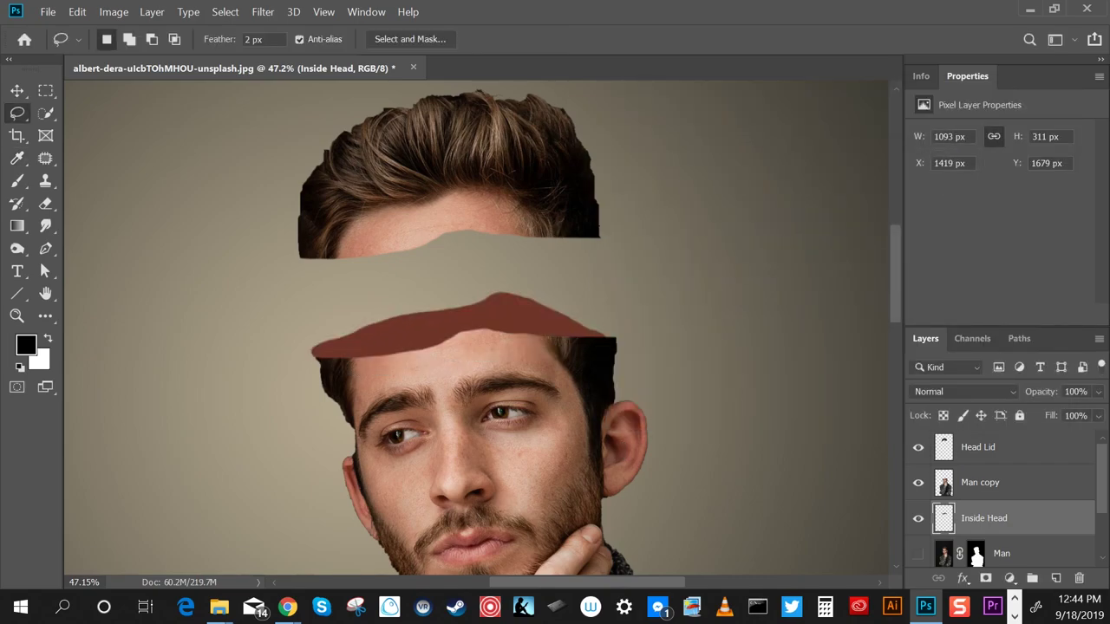
# Add a new layer clipped to Inside Head and enlarge the soft brush
pyautogui.click(1055, 579)
pyautogui.rightClick(1014, 518)
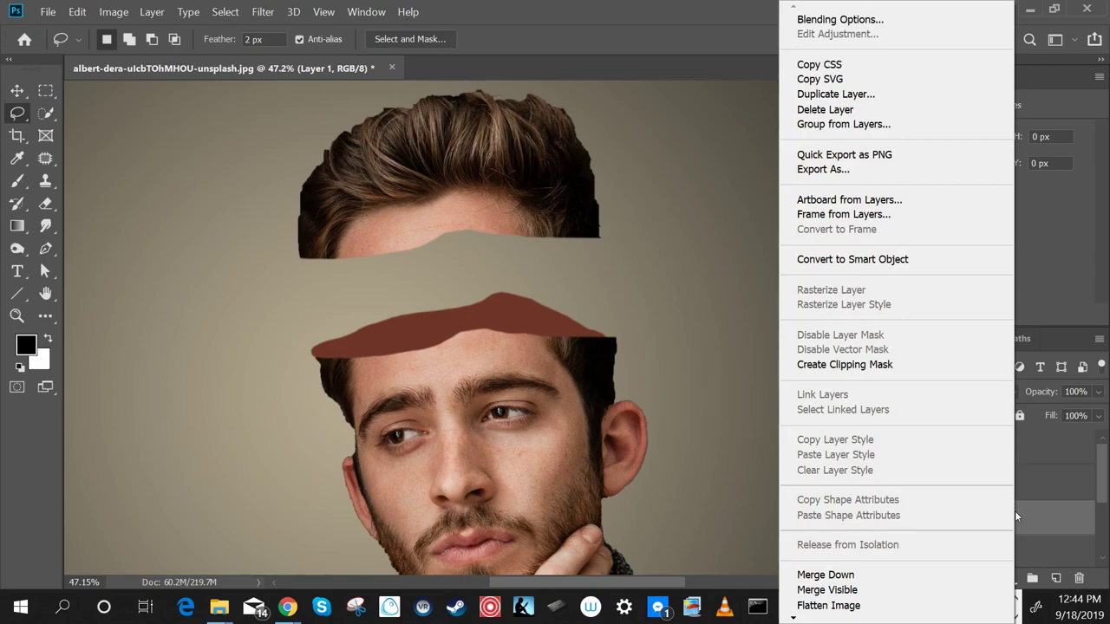
pyautogui.click(885, 365)
pyautogui.click(21, 185)
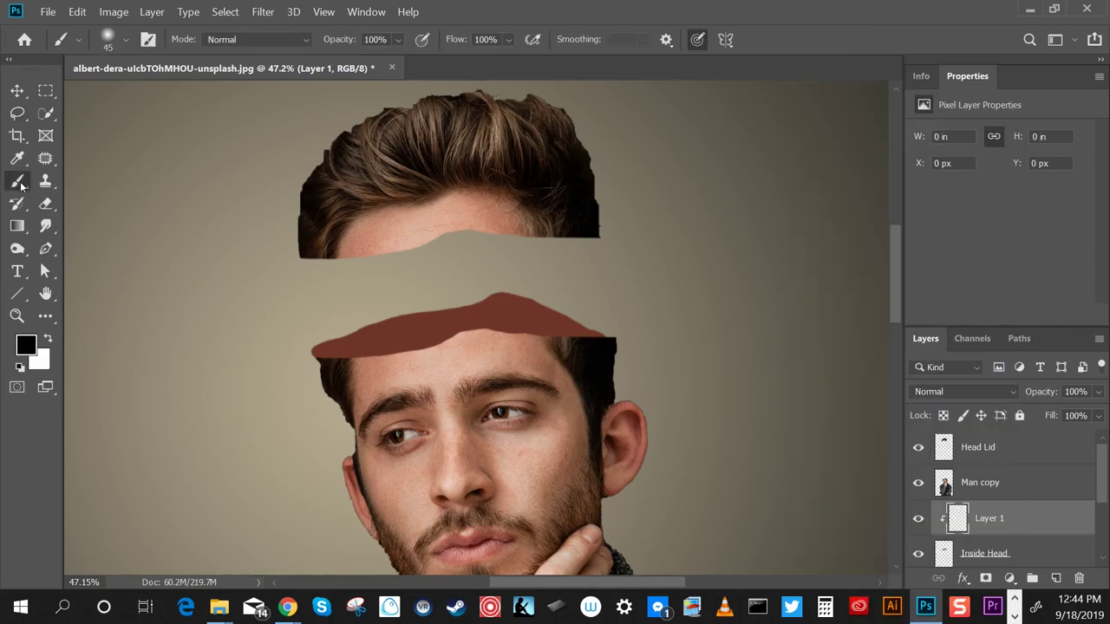
pyautogui.rightClick(98, 82)
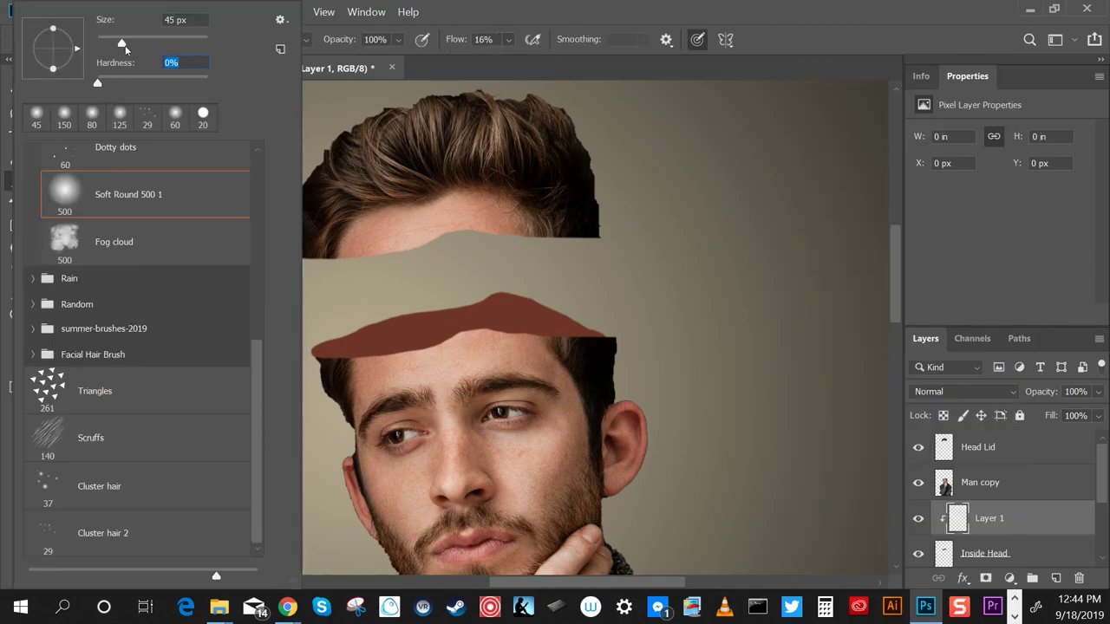
pyautogui.moveTo(122, 43); pyautogui.dragTo(128, 44)
pyautogui.press('Return')
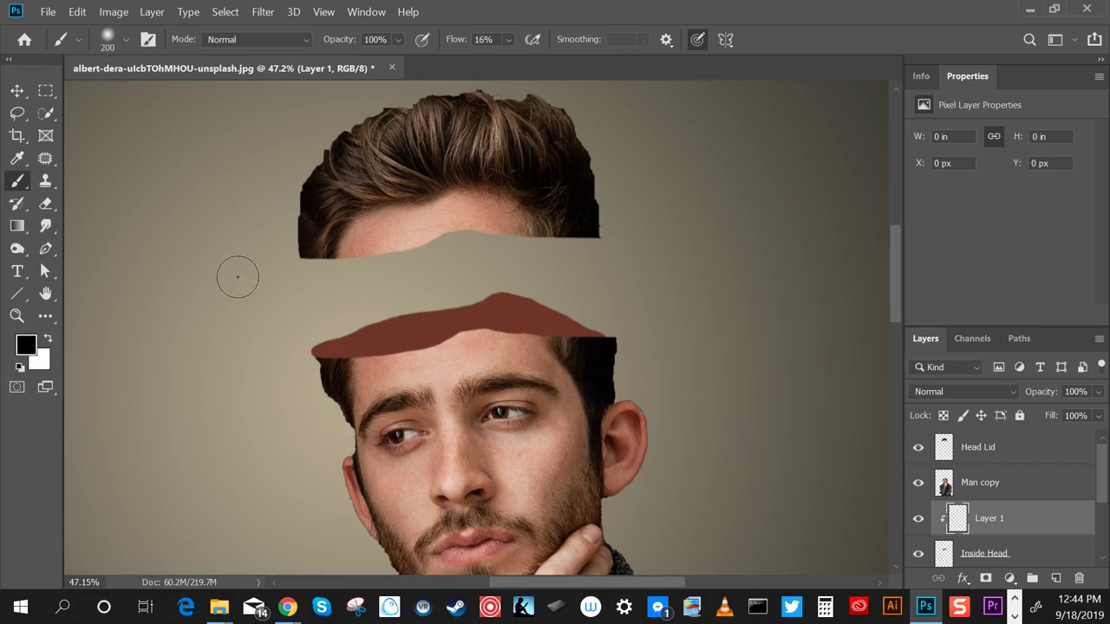
# Shade the skull interior with sampled dark brown and skin-brown paint at brush size 70
pyautogui.keyDown('alt'); pyautogui.click(612, 472); pyautogui.keyUp('alt')
pyautogui.moveTo(424, 347); pyautogui.dragTo(535, 332)
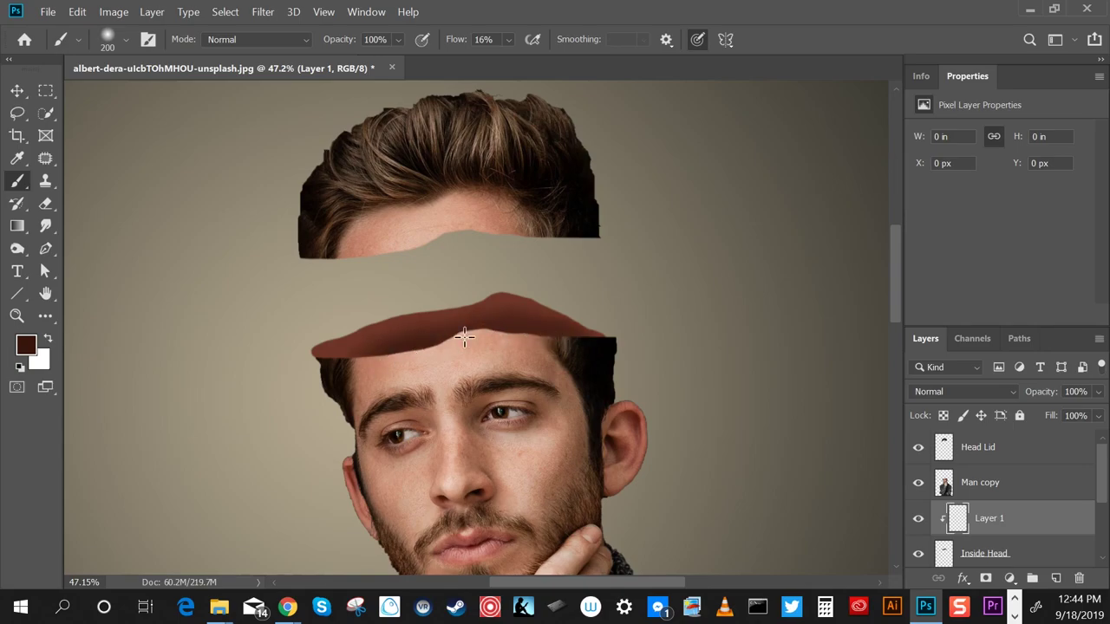
pyautogui.press('[')
pyautogui.press('[')
pyautogui.press('[')
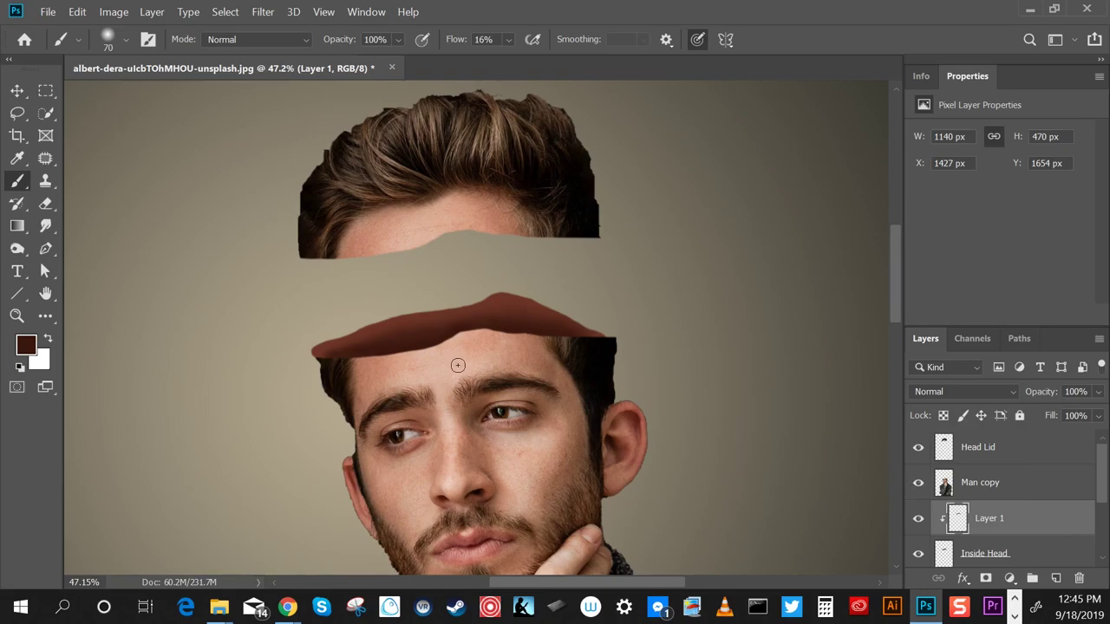
pyautogui.keyDown('alt'); pyautogui.click(521, 355); pyautogui.keyUp('alt')
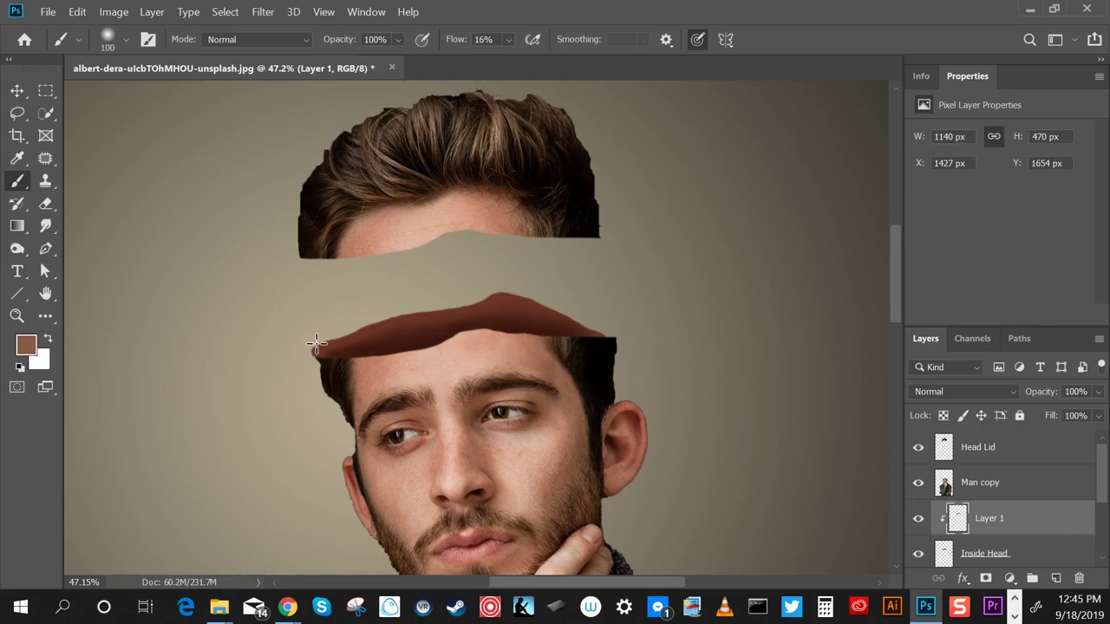
pyautogui.moveTo(357, 321)
pyautogui.mouseDown()
pyautogui.moveTo(414, 317)
pyautogui.moveTo(432, 302)
pyautogui.mouseUp()
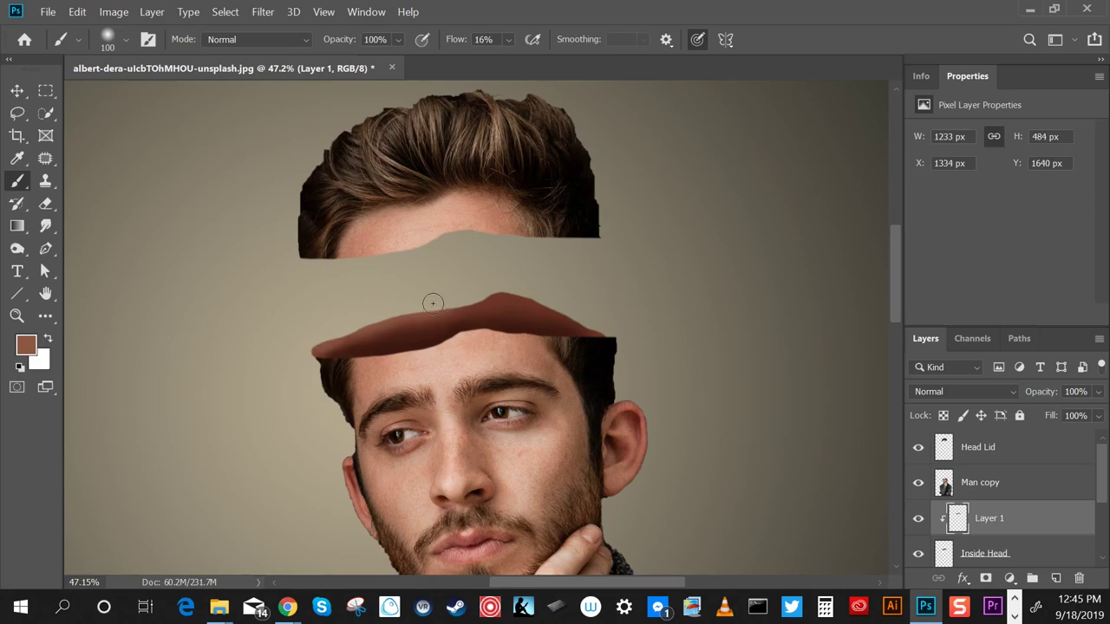
pyautogui.moveTo(502, 293); pyautogui.dragTo(586, 319)
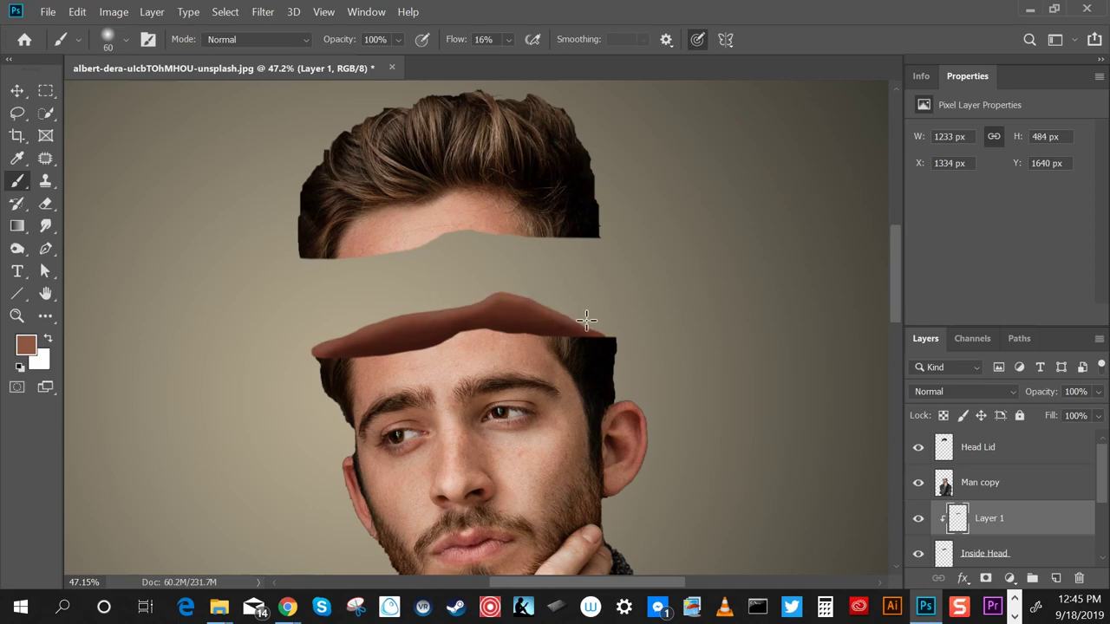
# At 33% flow, brush light skin tone over the top rim and name the layer Inside Head Coloring
pyautogui.moveTo(507, 39); pyautogui.dragTo(522, 90)
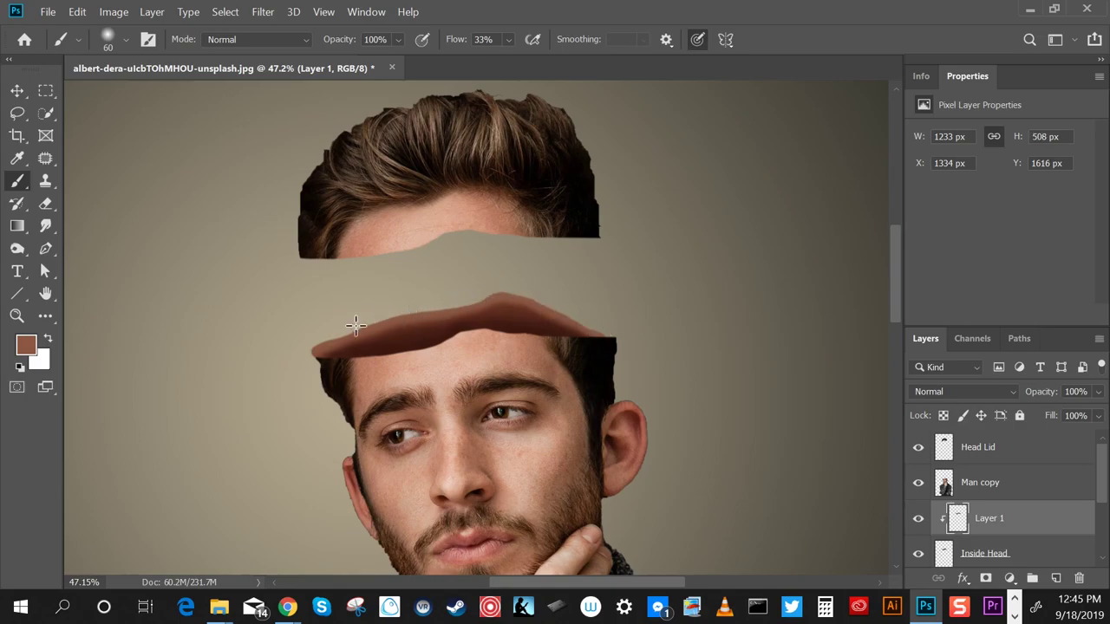
pyautogui.keyDown('alt'); pyautogui.click(445, 369); pyautogui.keyUp('alt')
pyautogui.moveTo(377, 318)
pyautogui.mouseDown()
pyautogui.moveTo(519, 295)
pyautogui.moveTo(617, 337)
pyautogui.moveTo(529, 297)
pyautogui.mouseUp()
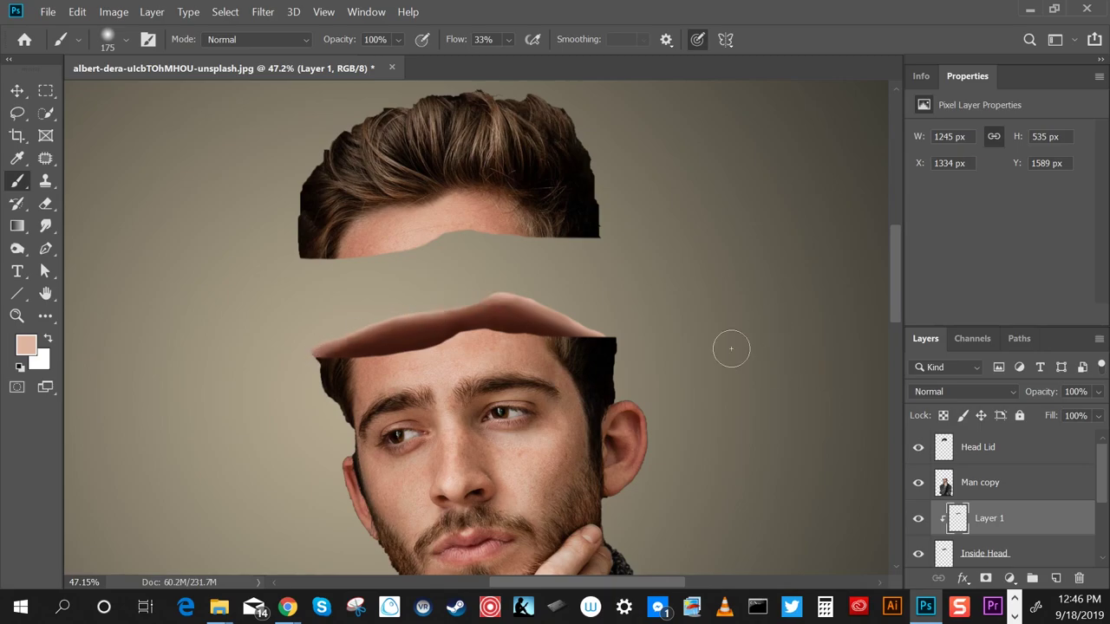
pyautogui.moveTo(364, 334)
pyautogui.mouseDown()
pyautogui.moveTo(463, 312)
pyautogui.moveTo(520, 314)
pyautogui.mouseUp()
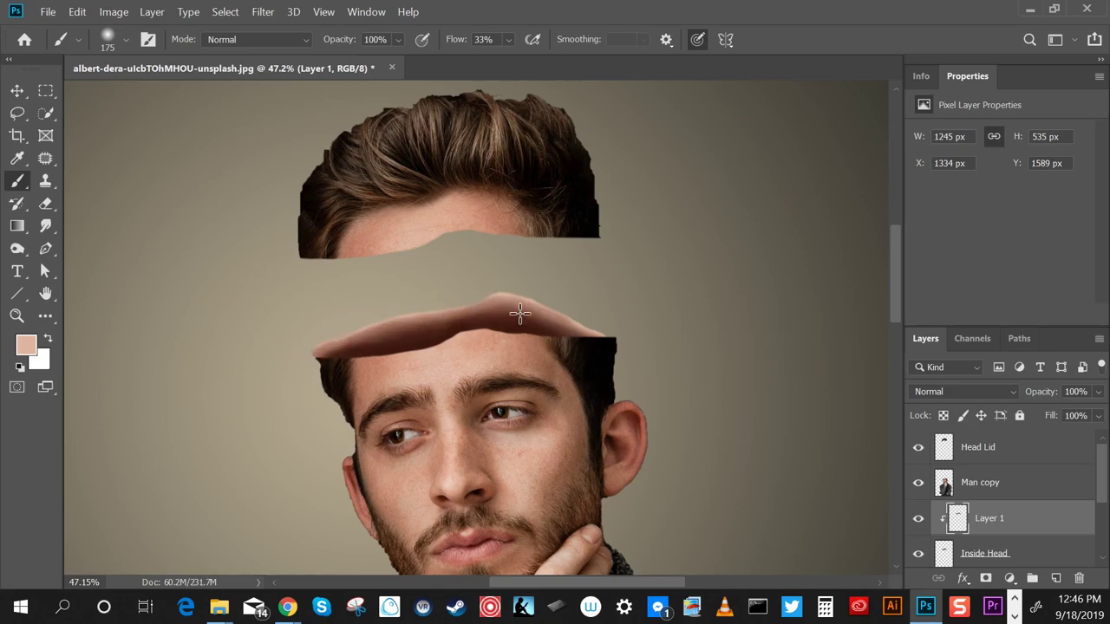
pyautogui.doubleClick(993, 518)
pyautogui.write('Inside Head Coloring')
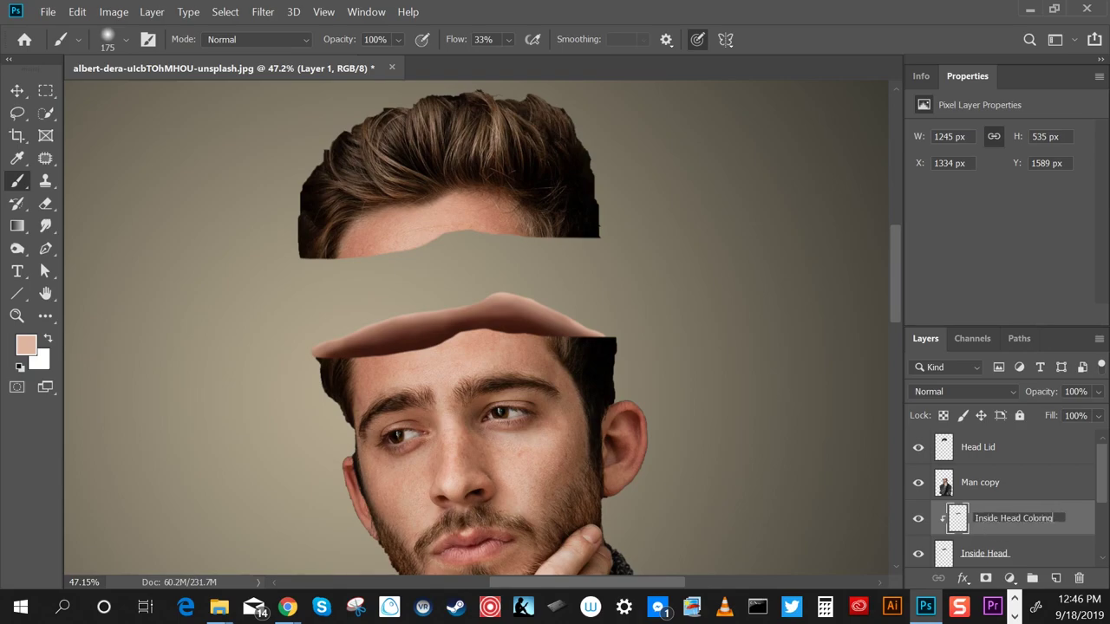
pyautogui.press('Return')
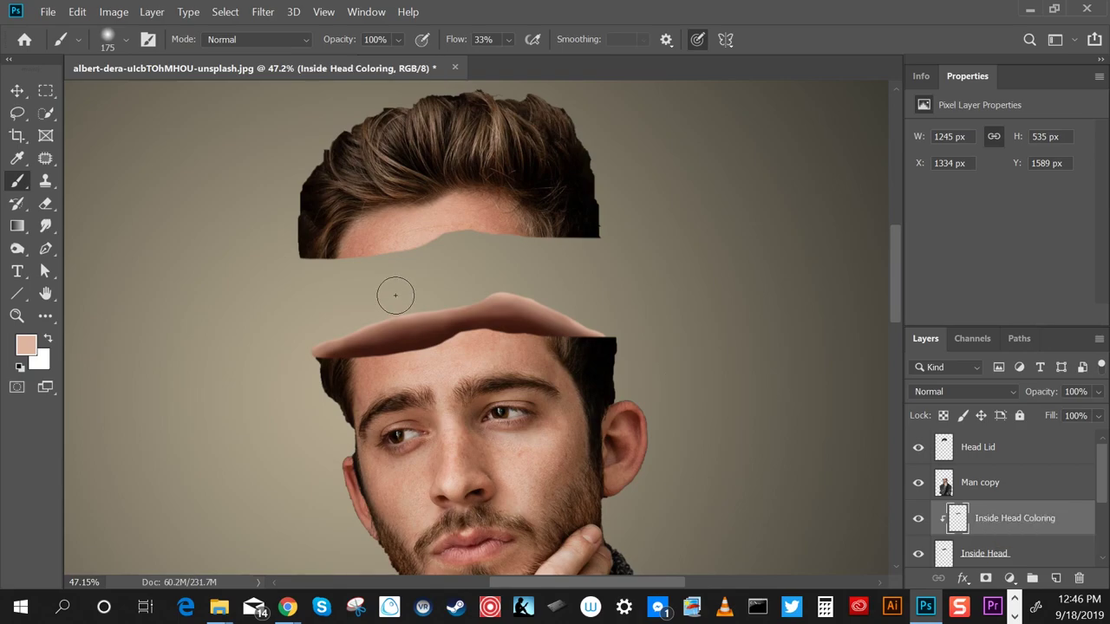
pyautogui.scroll(-1, 1038, 491)
# Apply Add Noise to both the Inside Head Coloring and Inside Head layers
pyautogui.click(263, 11)
pyautogui.moveTo(275, 252)
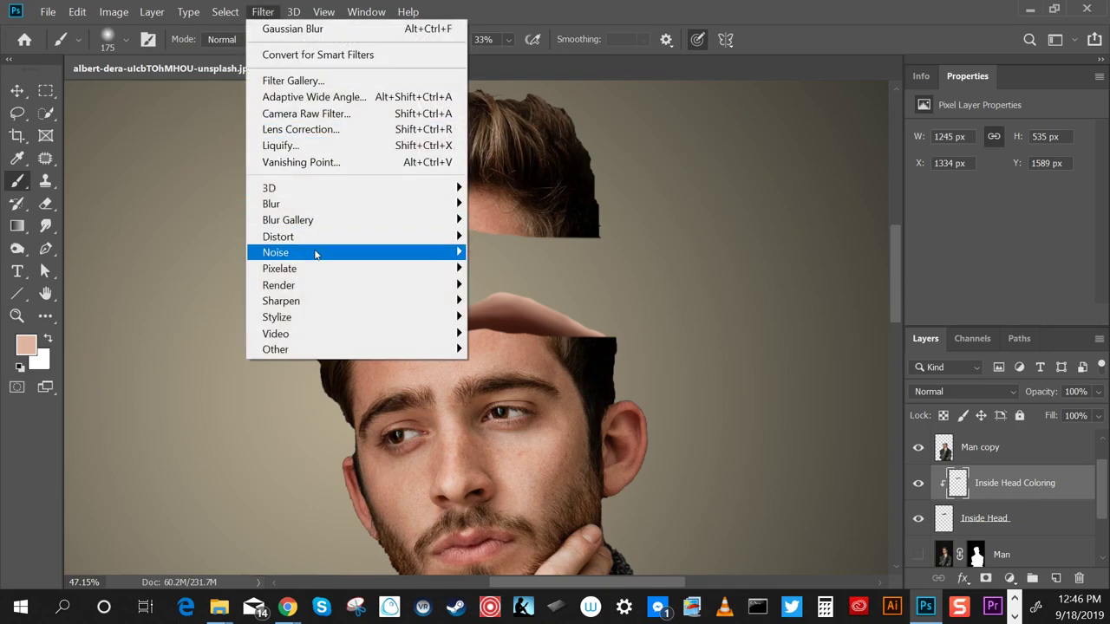
pyautogui.click(487, 253)
pyautogui.click(954, 141)
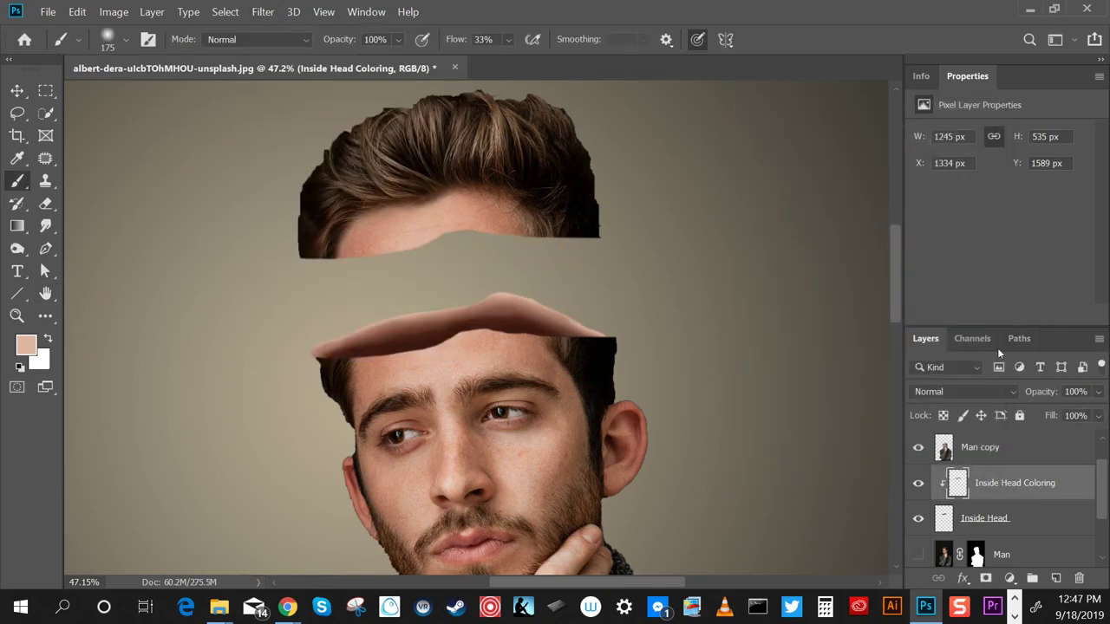
pyautogui.click(1046, 516)
pyautogui.click(263, 12)
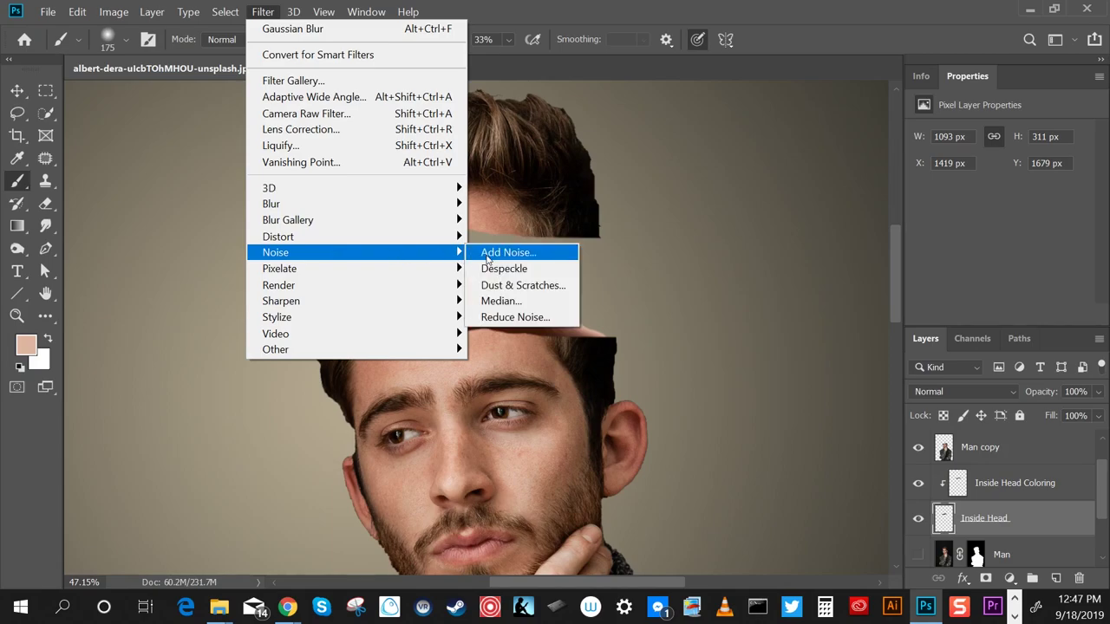
pyautogui.click(499, 255)
pyautogui.click(956, 139)
# Apply a Gaussian Blur to the skull interior shading
pyautogui.click(1014, 483)
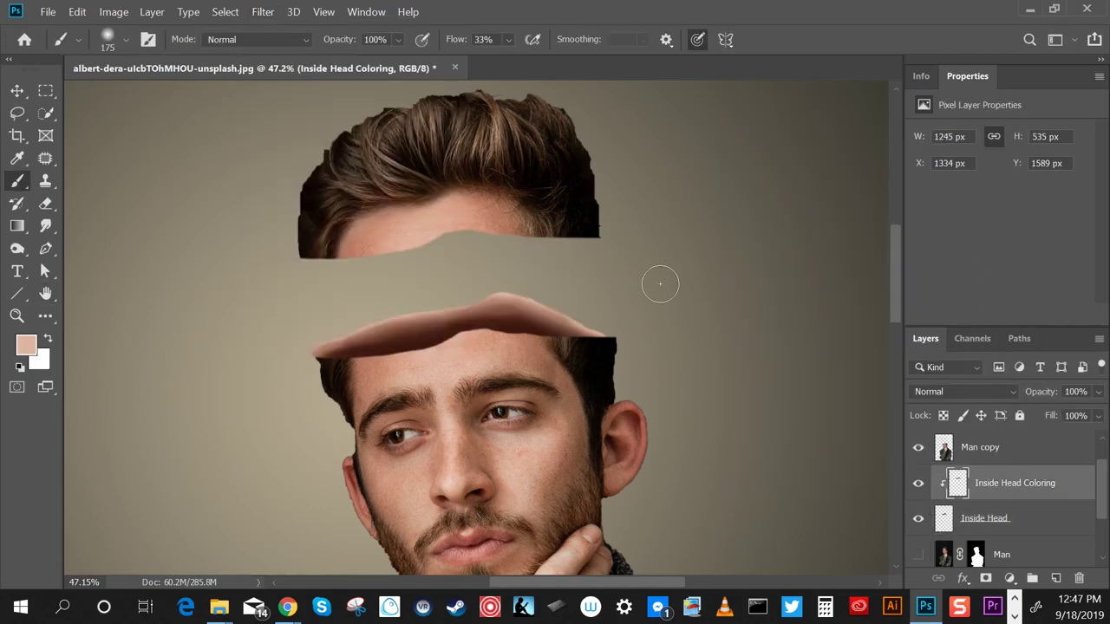
pyautogui.click(263, 12)
pyautogui.click(263, 12)
pyautogui.click(509, 268)
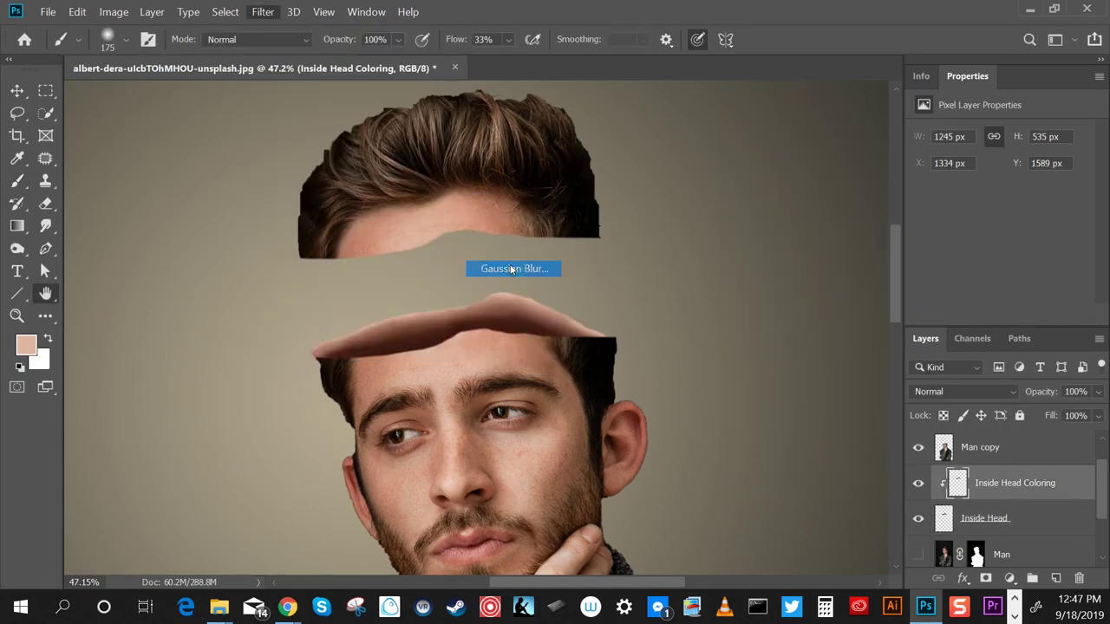
pyautogui.moveTo(890, 201); pyautogui.dragTo(860, 273)
pyautogui.click(955, 177)
# Select Man copy and add a new empty layer above it
pyautogui.press('b')
pyautogui.click(984, 517)
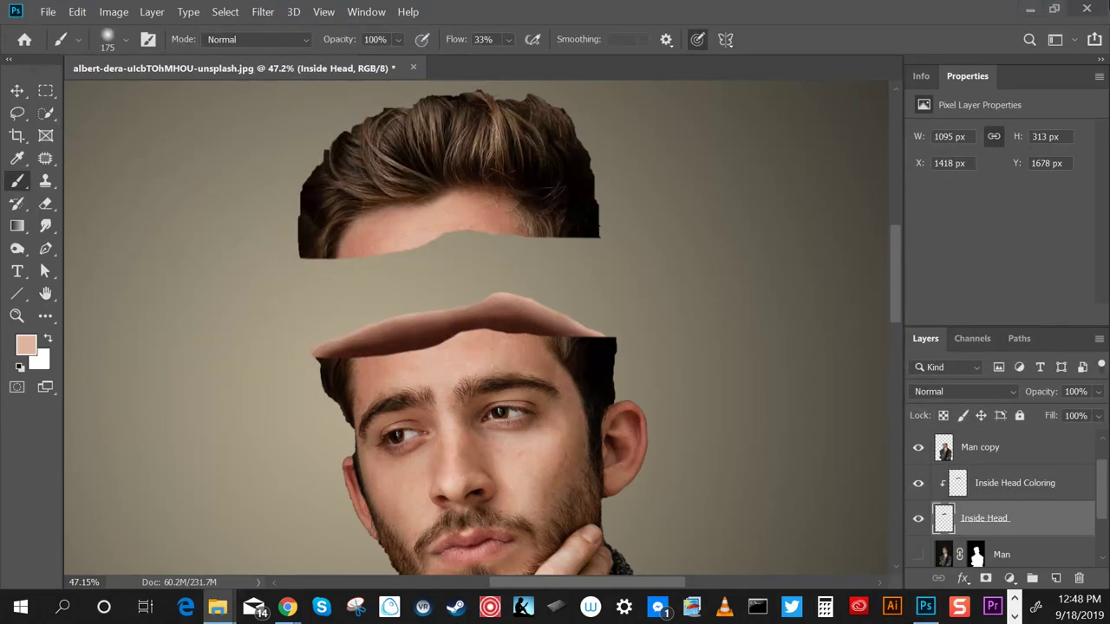
pyautogui.click(1013, 448)
pyautogui.scroll(1, 1013, 449)
pyautogui.click(1056, 578)
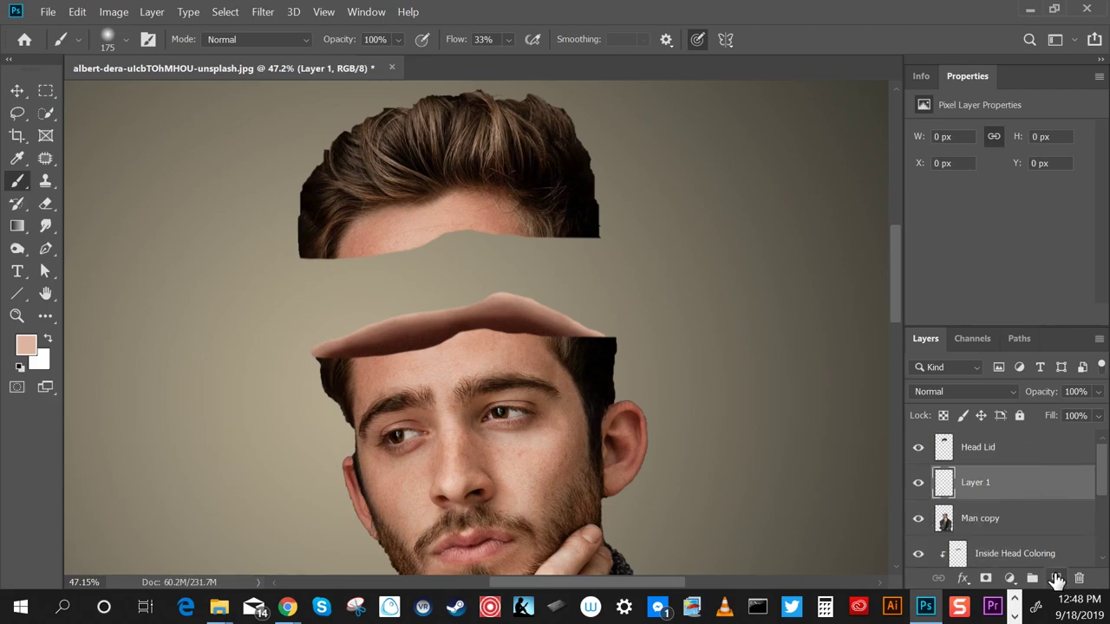
# Name the new layer 'Skull edge' and set the Pen tool to Shape mode with brown fill
pyautogui.doubleClick(981, 485)
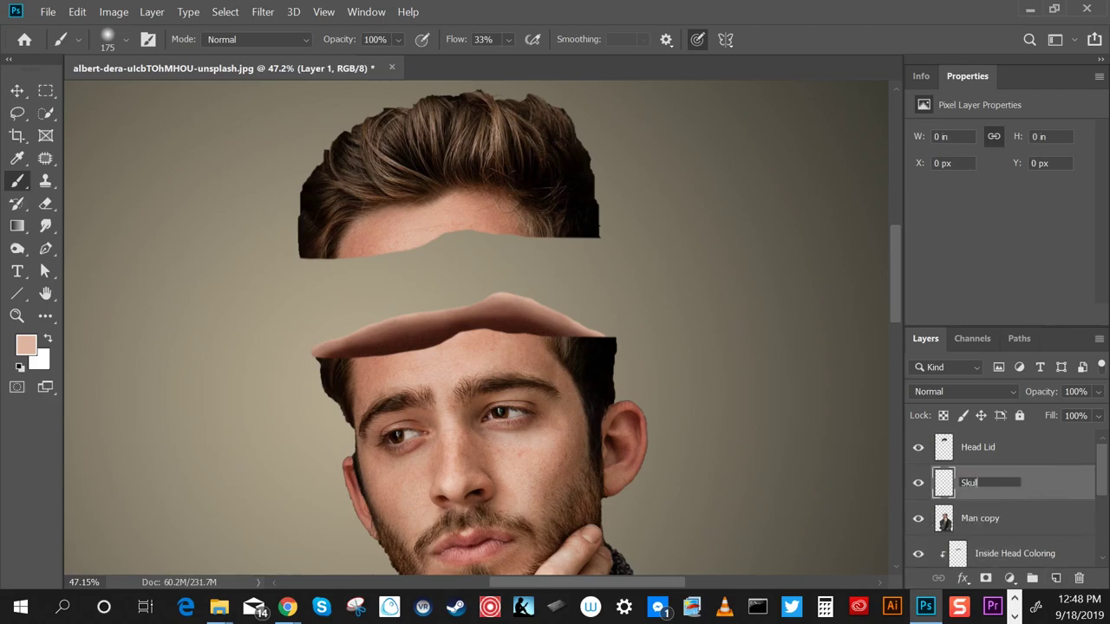
pyautogui.write('ge')
pyautogui.press('Return')
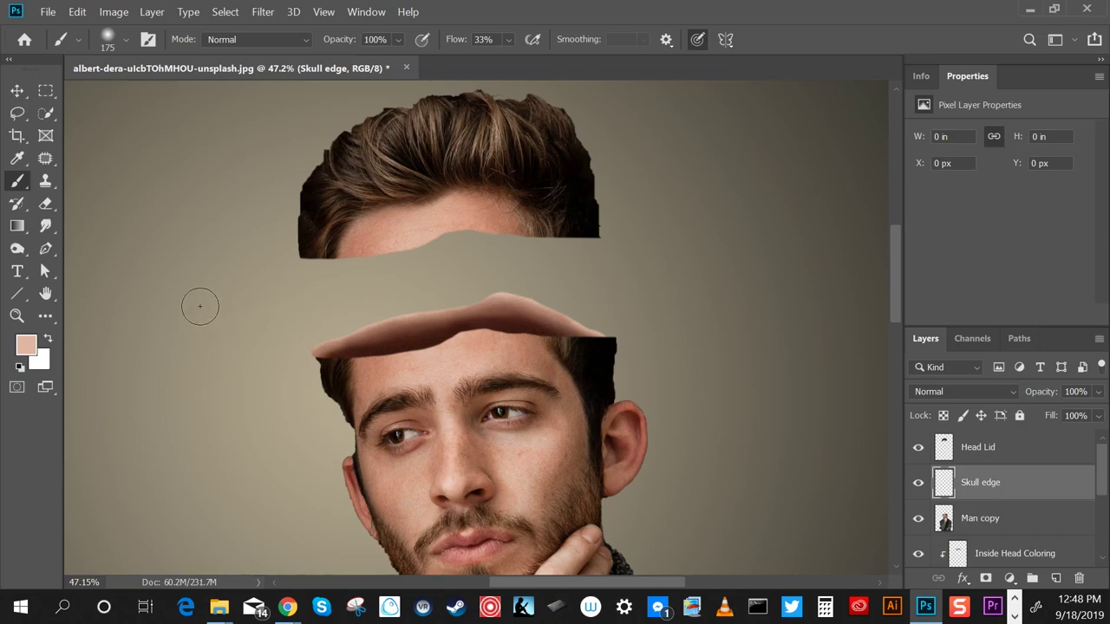
pyautogui.click(46, 249)
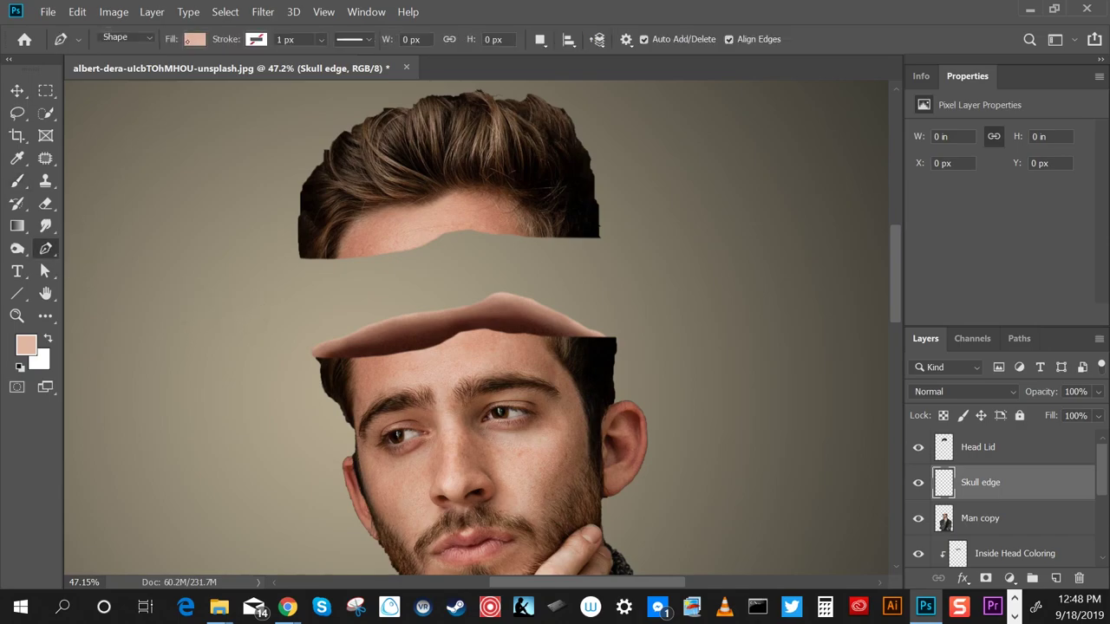
pyautogui.click(189, 39)
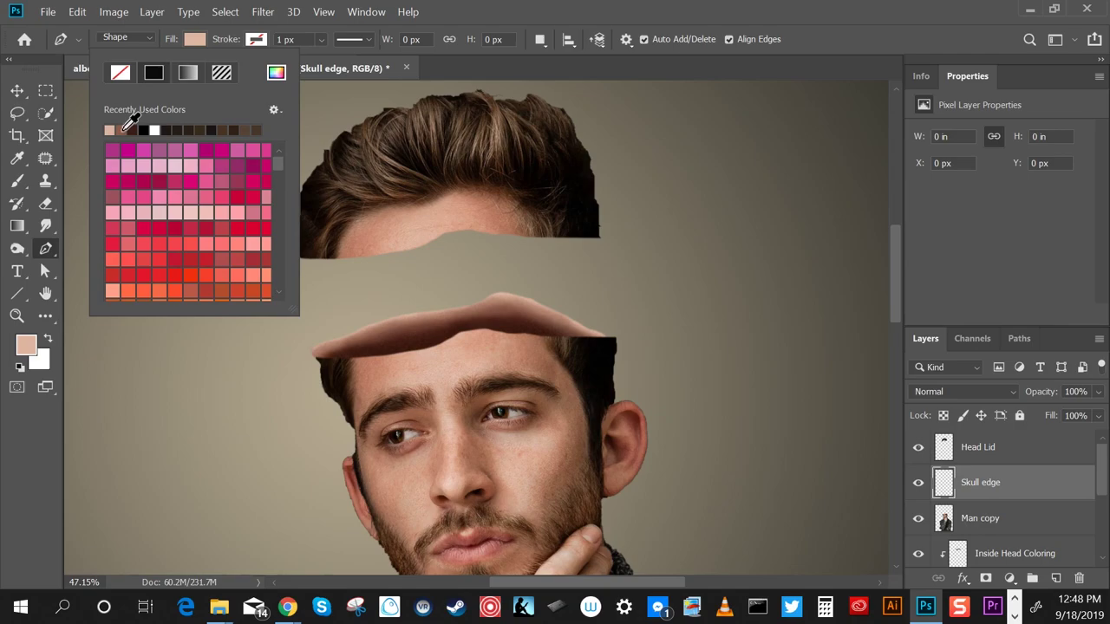
pyautogui.click(125, 129)
pyautogui.click(355, 160)
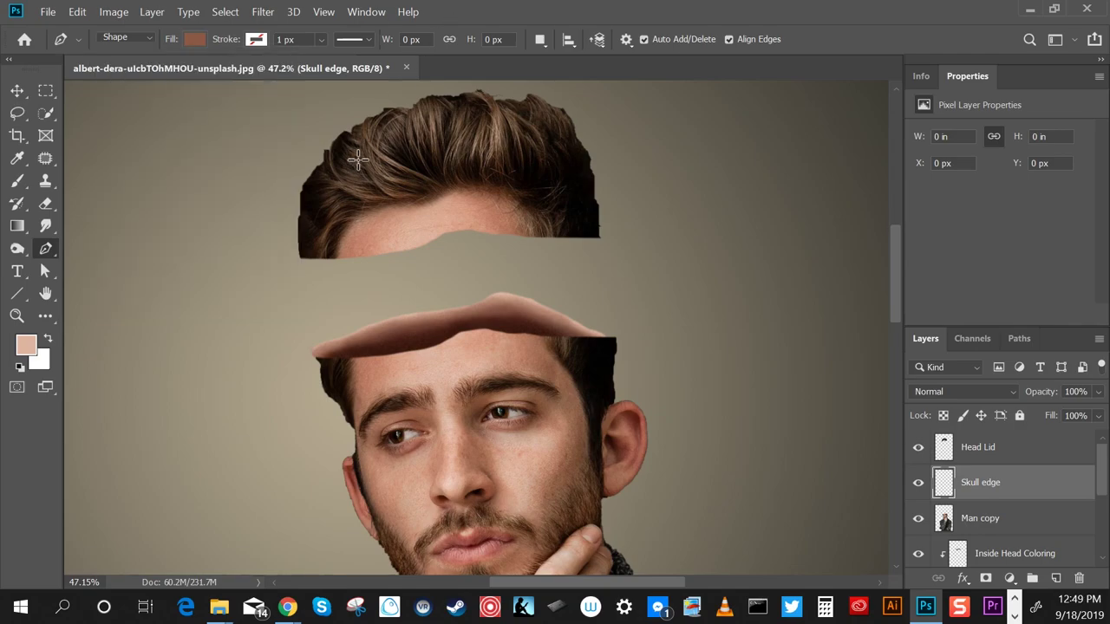
# Zoom on the forehead and place rim anchors along the cut edge from left to right
pyautogui.press('z')
pyautogui.moveTo(322, 339); pyautogui.dragTo(339, 355)
pyautogui.moveTo(251, 354)
pyautogui.mouseDown()
pyautogui.moveTo(208, 334)
pyautogui.moveTo(238, 332)
pyautogui.mouseUp()
pyautogui.press('p')
pyautogui.click(155, 329)
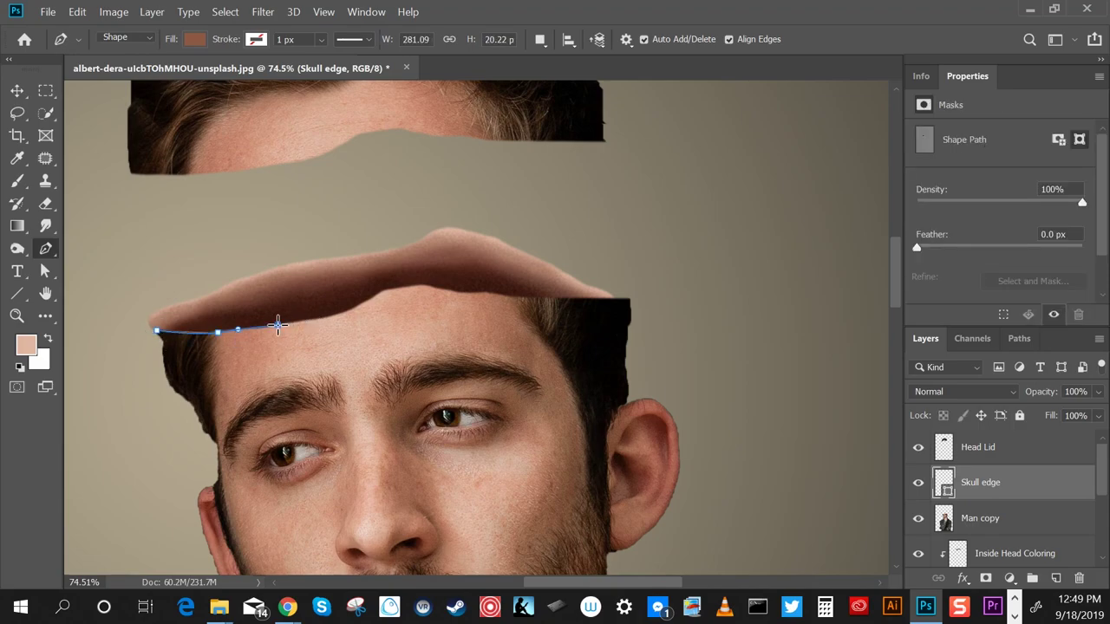
pyautogui.moveTo(379, 295)
pyautogui.mouseDown()
pyautogui.moveTo(410, 267)
pyautogui.moveTo(395, 293)
pyautogui.moveTo(433, 290)
pyautogui.mouseUp()
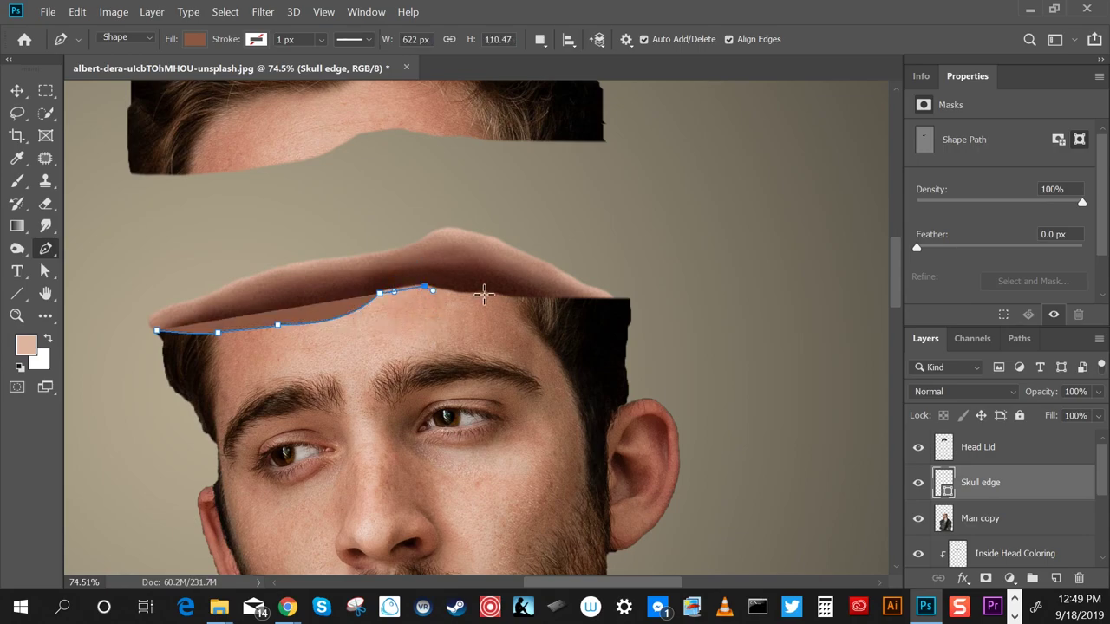
pyautogui.click(500, 293)
pyautogui.moveTo(626, 300)
pyautogui.mouseDown()
pyautogui.moveTo(665, 295)
pyautogui.moveTo(654, 295)
pyautogui.mouseUp()
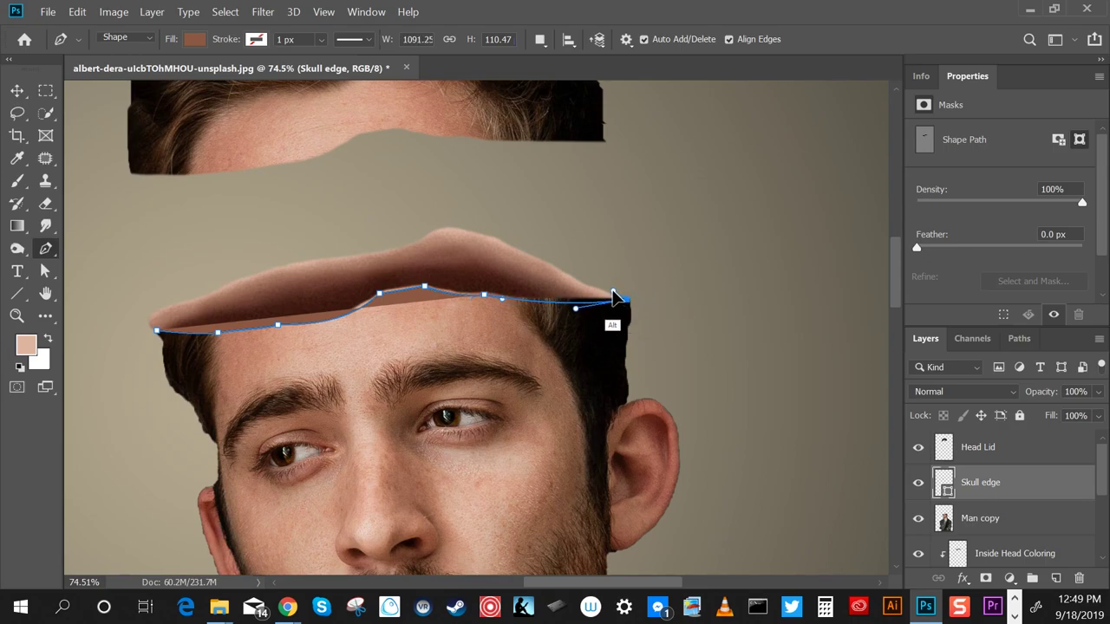
pyautogui.keyDown('alt'); pyautogui.click(619, 297); pyautogui.keyUp('alt')
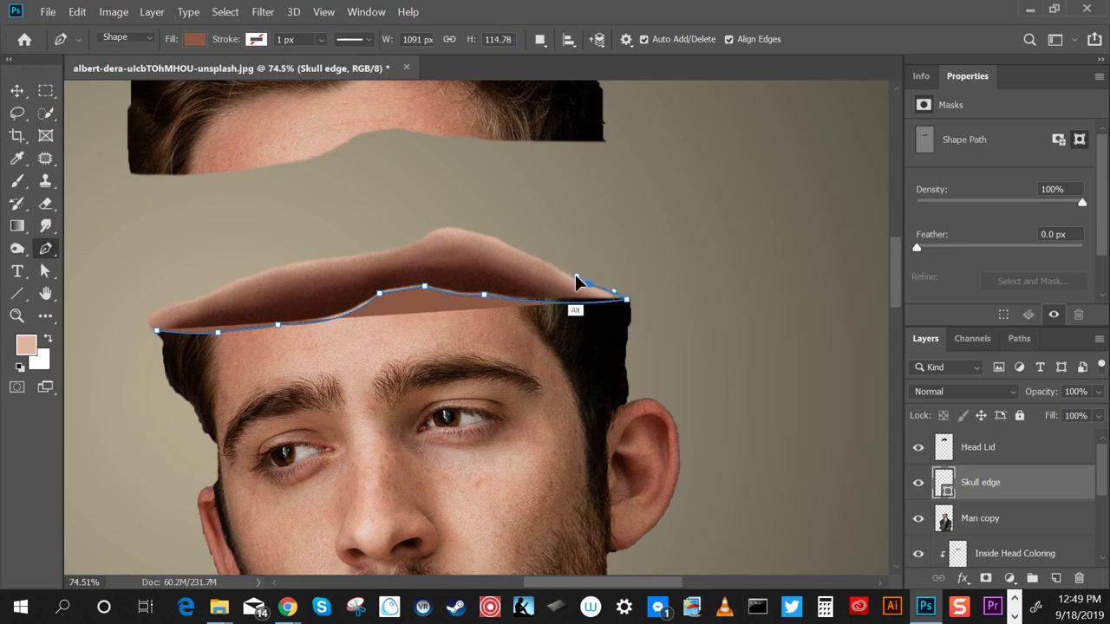
# Curve the outline back along the skull's upper edge, refining the left tip and upper-left curve
pyautogui.moveTo(575, 307); pyautogui.dragTo(575, 276)
pyautogui.moveTo(516, 246)
pyautogui.mouseDown()
pyautogui.moveTo(453, 232)
pyautogui.moveTo(308, 260)
pyautogui.mouseUp()
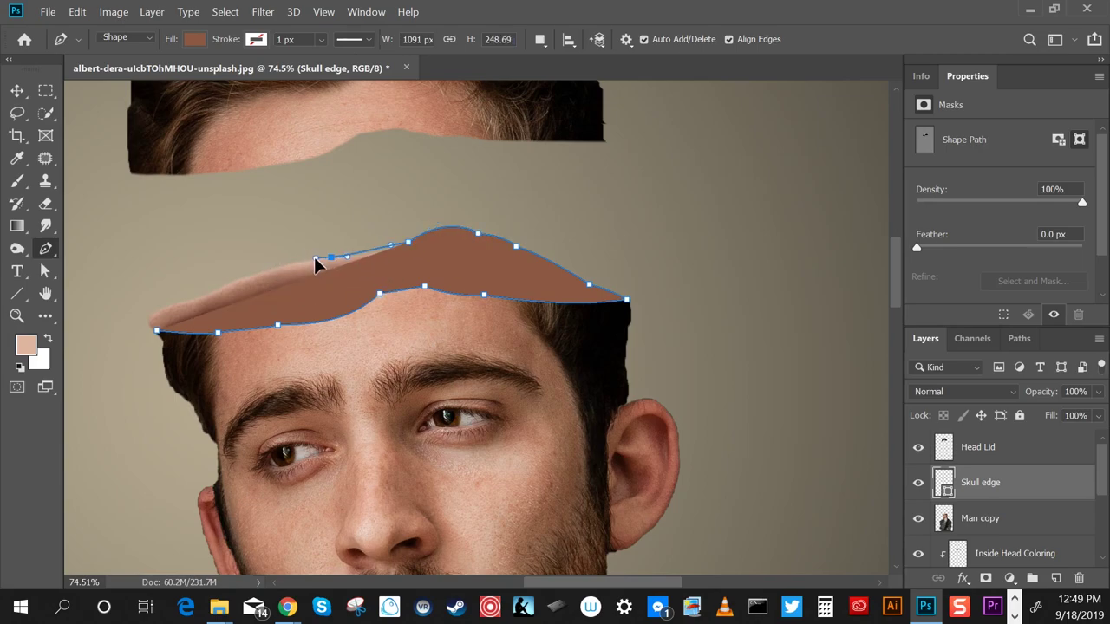
pyautogui.moveTo(247, 277)
pyautogui.mouseDown()
pyautogui.moveTo(228, 293)
pyautogui.moveTo(235, 278)
pyautogui.moveTo(169, 302)
pyautogui.moveTo(153, 344)
pyautogui.moveTo(152, 334)
pyautogui.mouseUp()
pyautogui.click(189, 300)
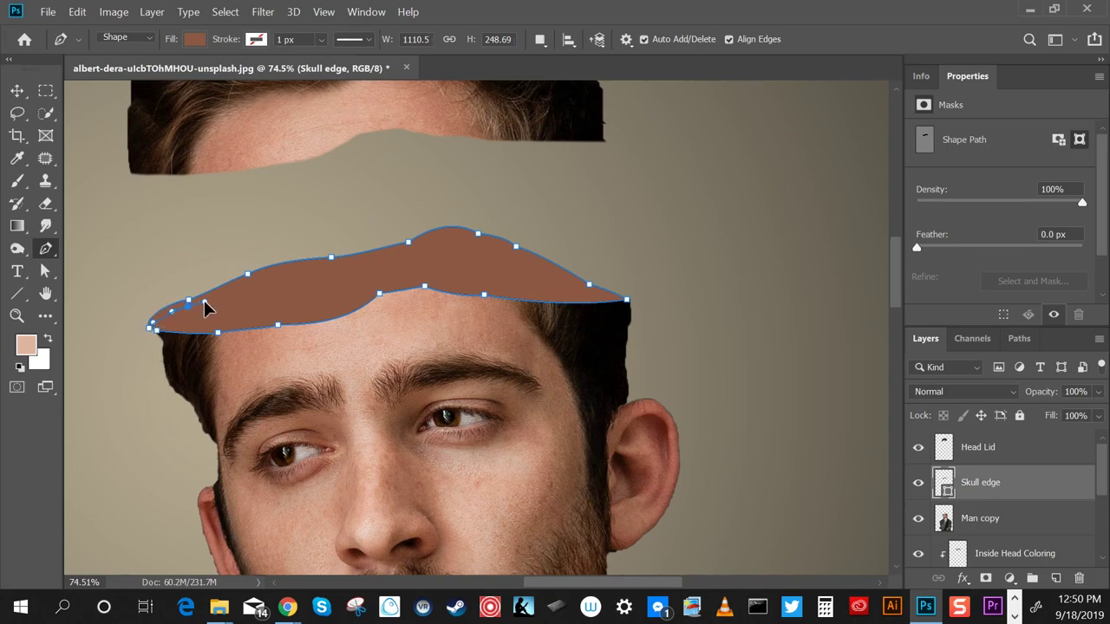
pyautogui.moveTo(208, 305); pyautogui.dragTo(209, 297)
pyautogui.click(260, 275)
pyautogui.moveTo(286, 274); pyautogui.dragTo(284, 268)
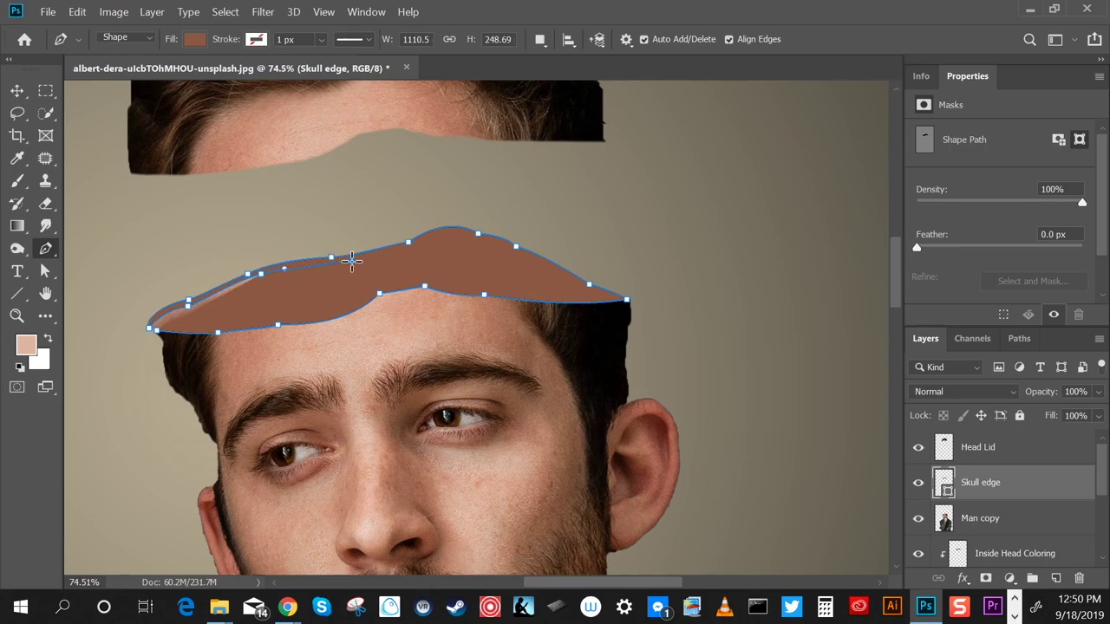
pyautogui.moveTo(378, 267)
pyautogui.mouseDown()
pyautogui.moveTo(483, 248)
pyautogui.moveTo(555, 271)
pyautogui.mouseUp()
# Close the rim's inner contour and fill the rim shape with a light skin-pink swatch
pyautogui.click(587, 290)
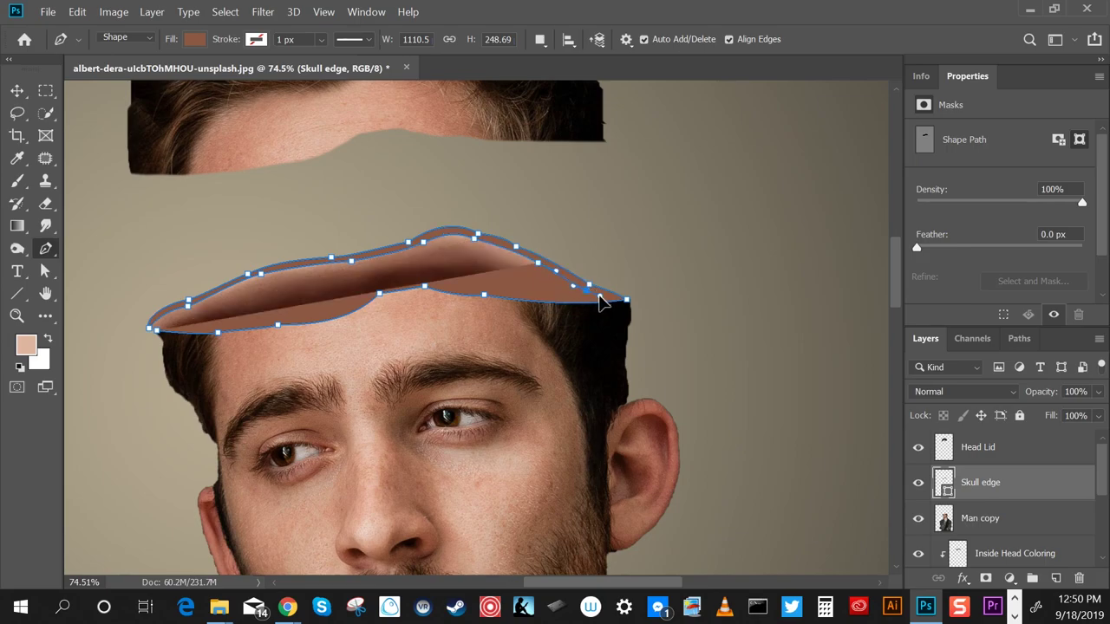
pyautogui.moveTo(603, 302)
pyautogui.mouseDown()
pyautogui.moveTo(409, 277)
pyautogui.moveTo(245, 322)
pyautogui.mouseUp()
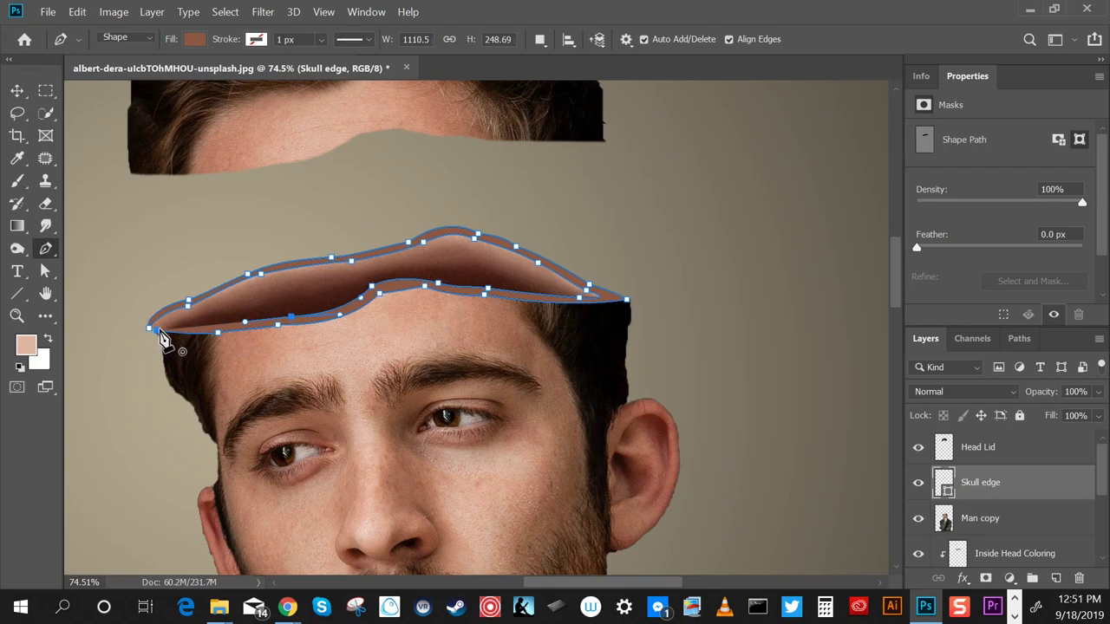
pyautogui.click(154, 330)
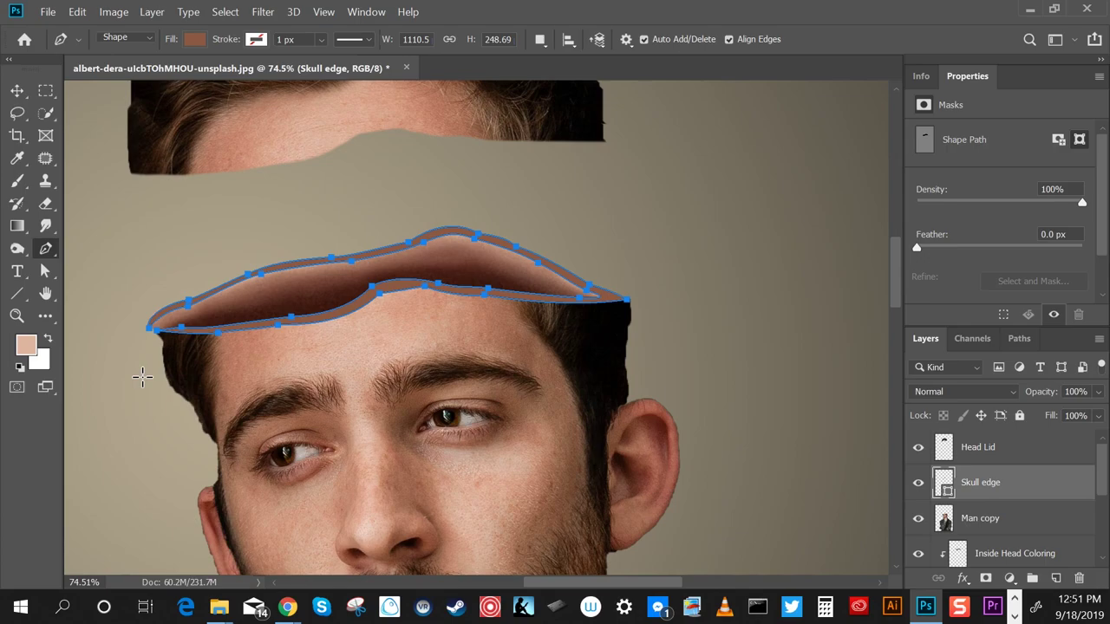
pyautogui.click(195, 39)
pyautogui.click(122, 130)
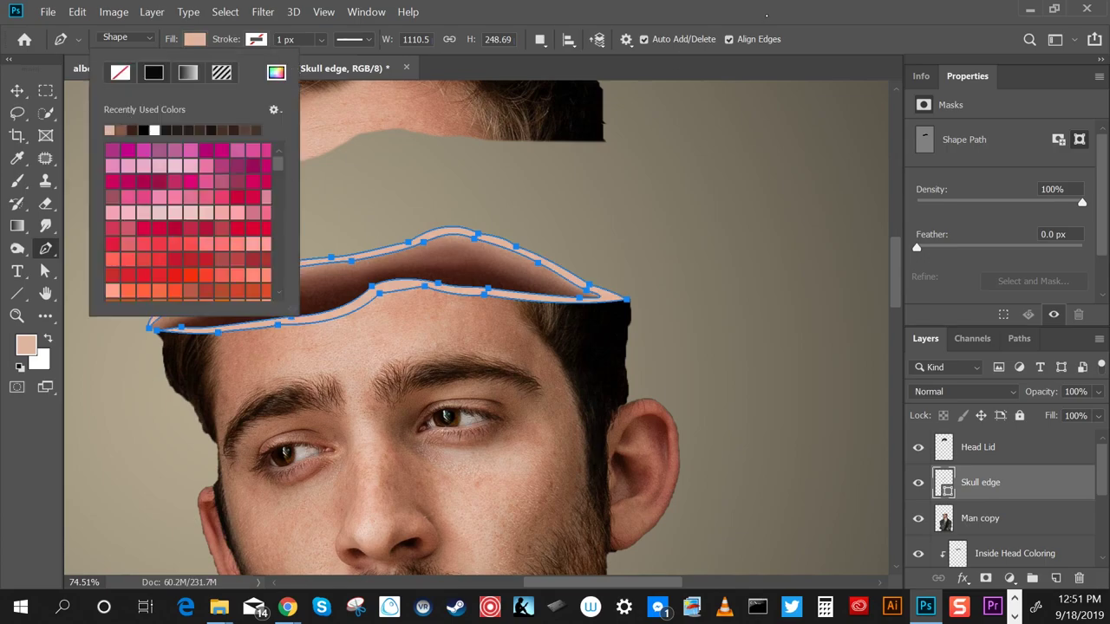
pyautogui.click(767, 15)
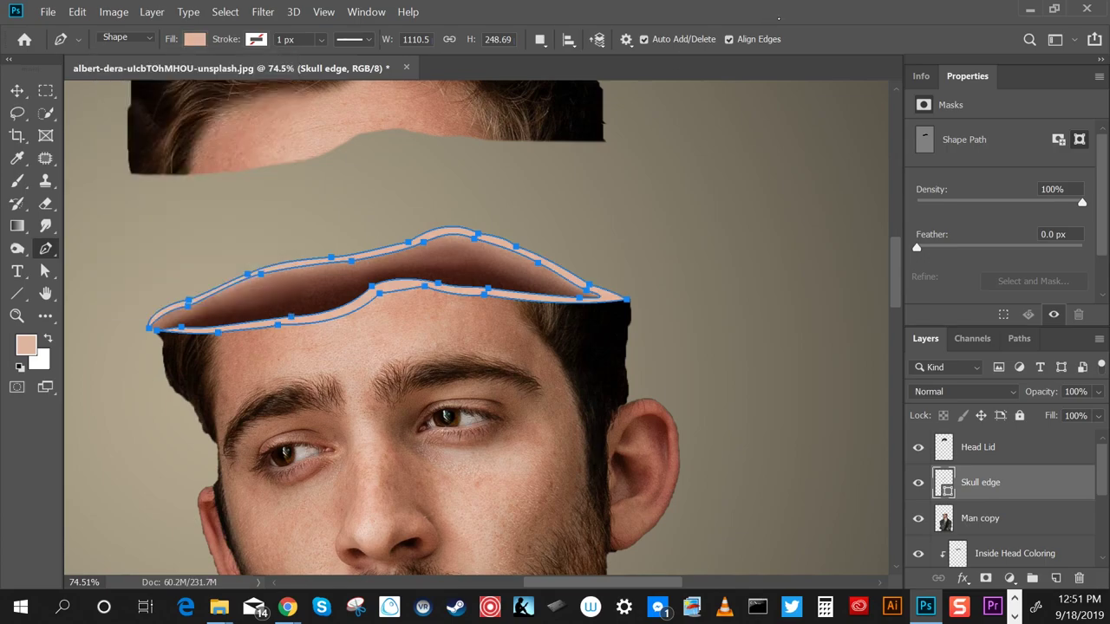
# Save the rim's outline in the Paths panel as a path named 'skull edge'
pyautogui.click(1019, 339)
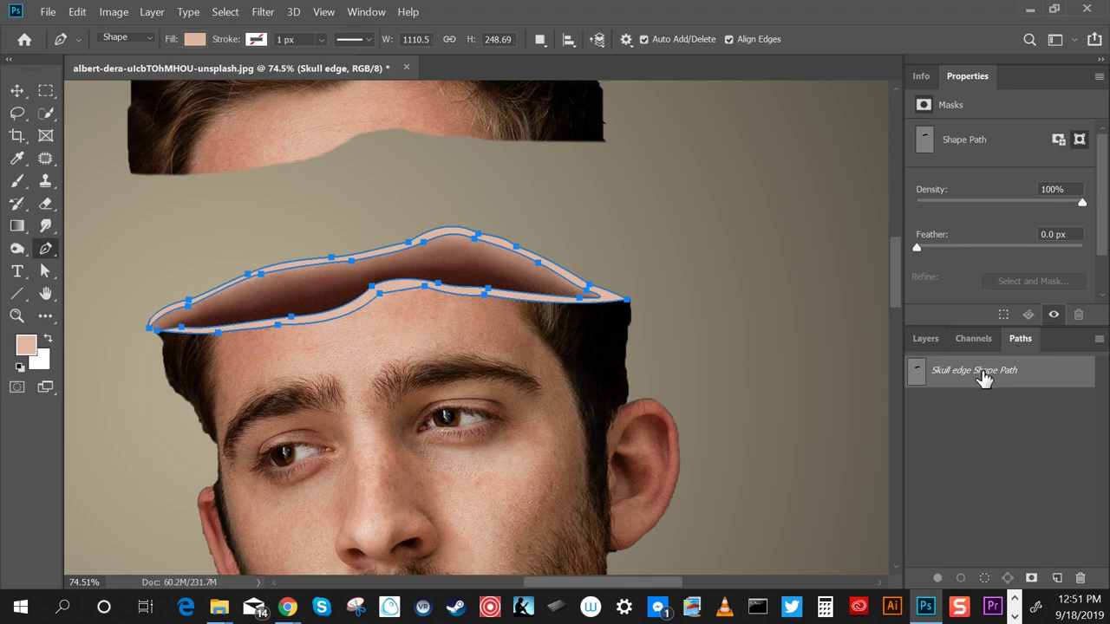
pyautogui.doubleClick(983, 375)
pyautogui.write('skull edug')
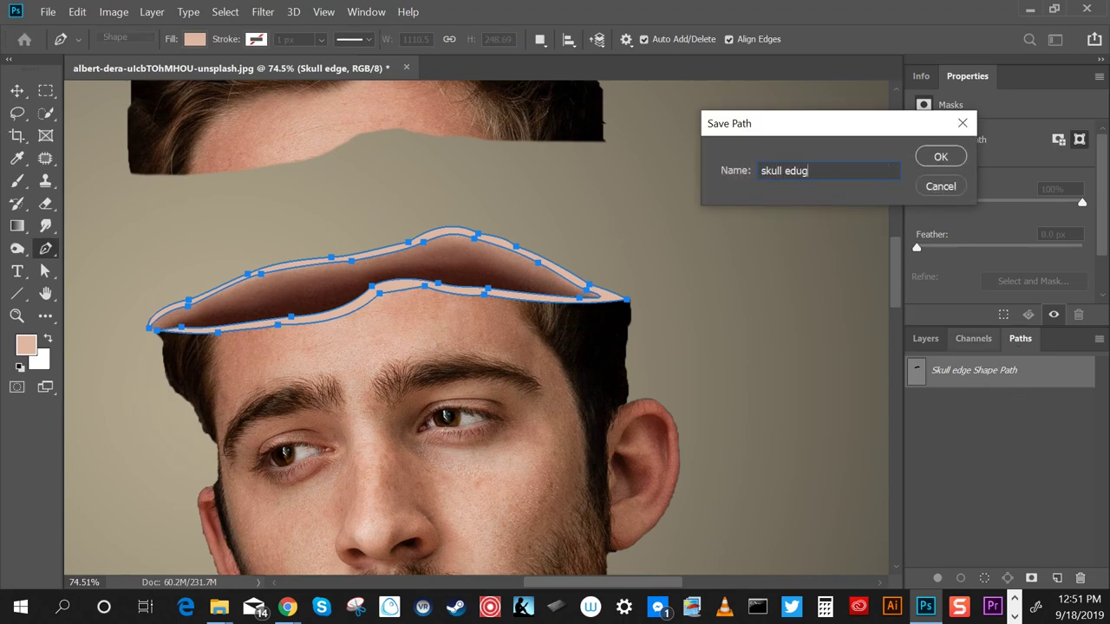
pyautogui.write('e')
pyautogui.press('Return')
pyautogui.doubleClick(952, 371)
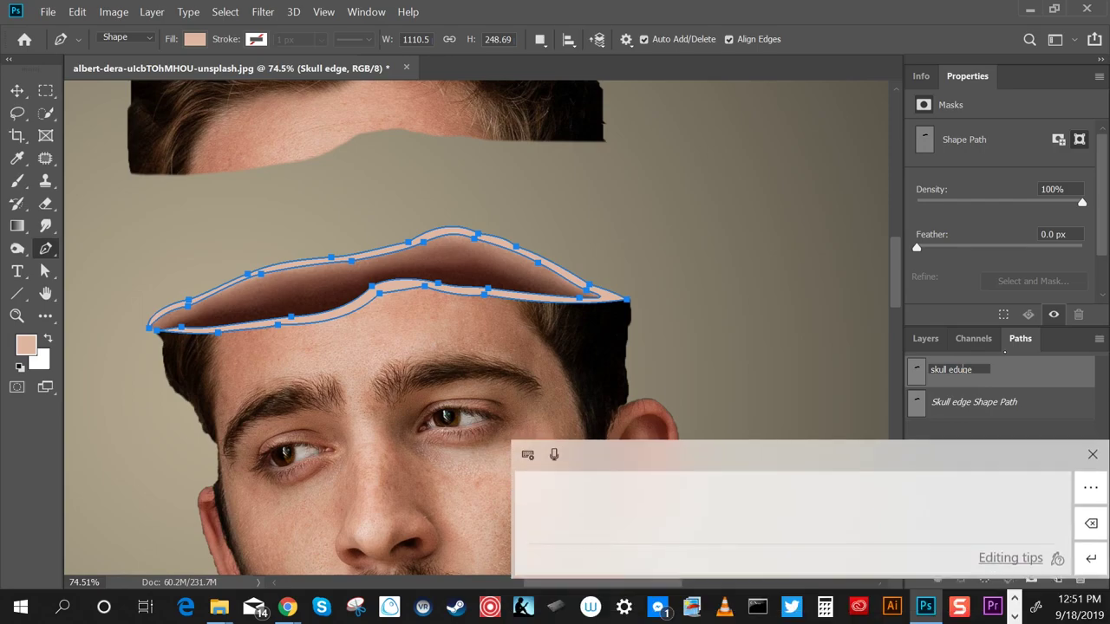
pyautogui.press('Return')
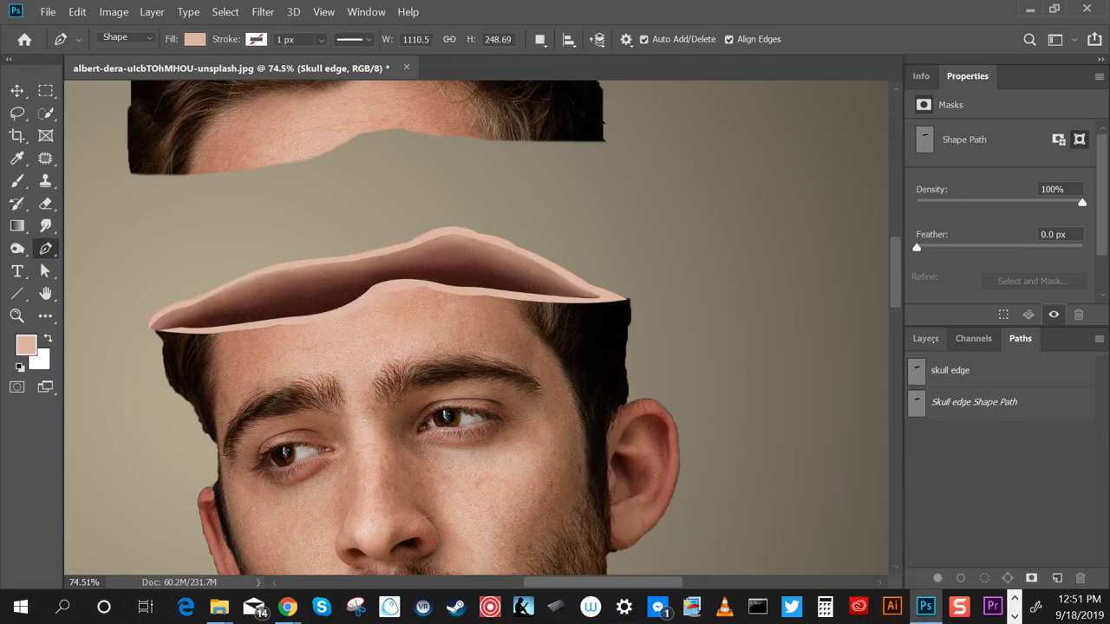
pyautogui.click(925, 338)
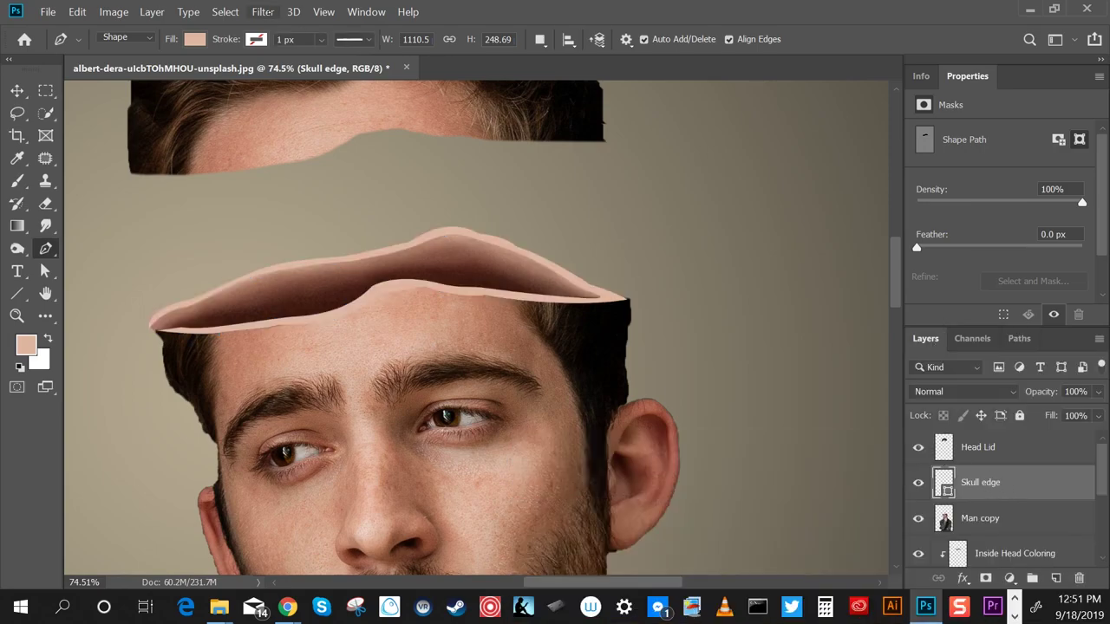
# Convert the rim to a Smart Object and apply Add Noise twice
pyautogui.click(262, 12)
pyautogui.click(520, 252)
pyautogui.click(565, 259)
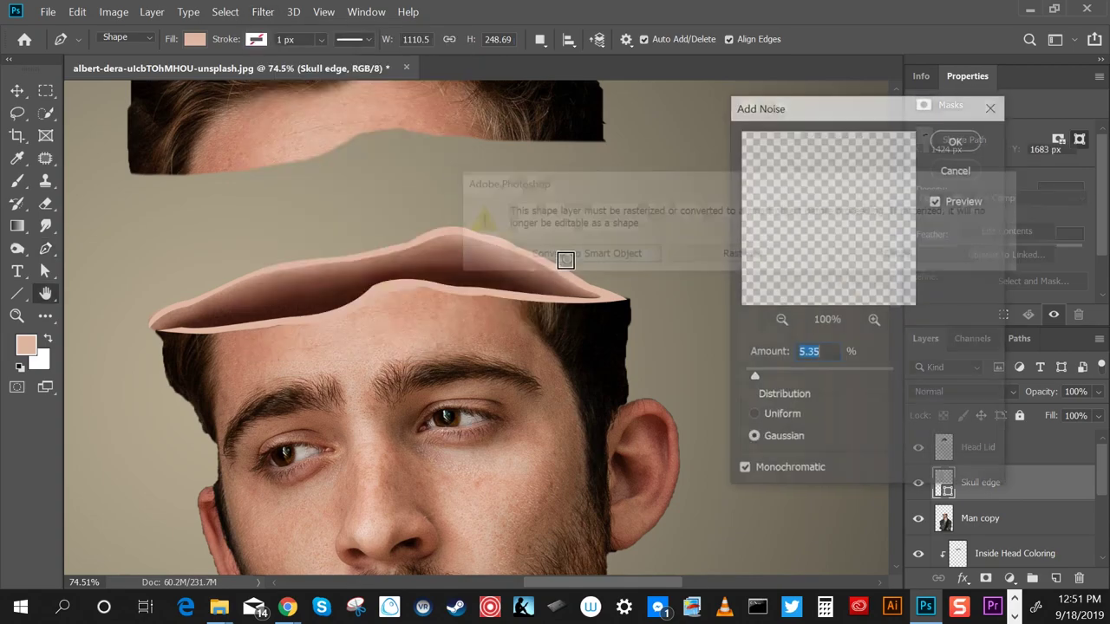
pyautogui.press('Return')
pyautogui.click(262, 13)
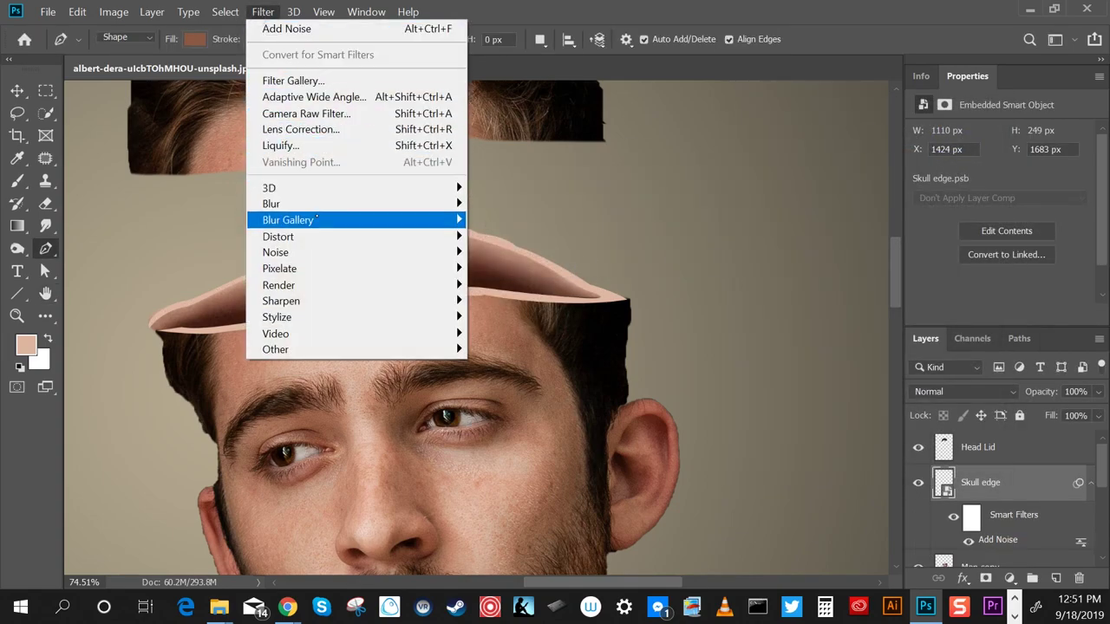
pyautogui.click(518, 250)
pyautogui.moveTo(857, 154); pyautogui.dragTo(909, 186)
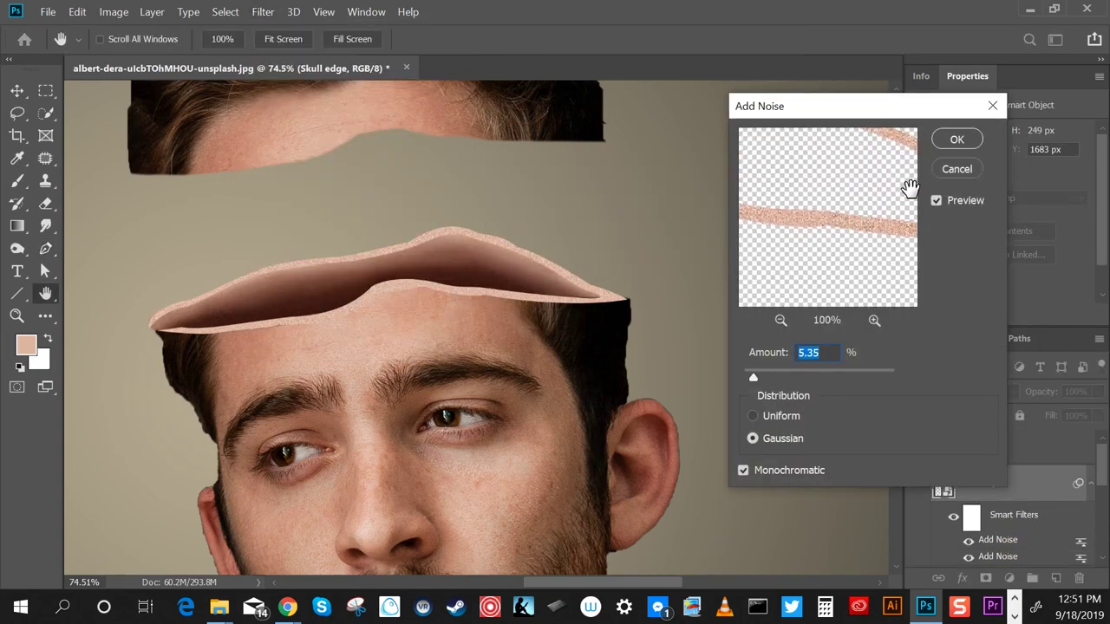
pyautogui.click(956, 139)
# Add a slight Gaussian Blur smart filter to the skull rim
pyautogui.click(262, 12)
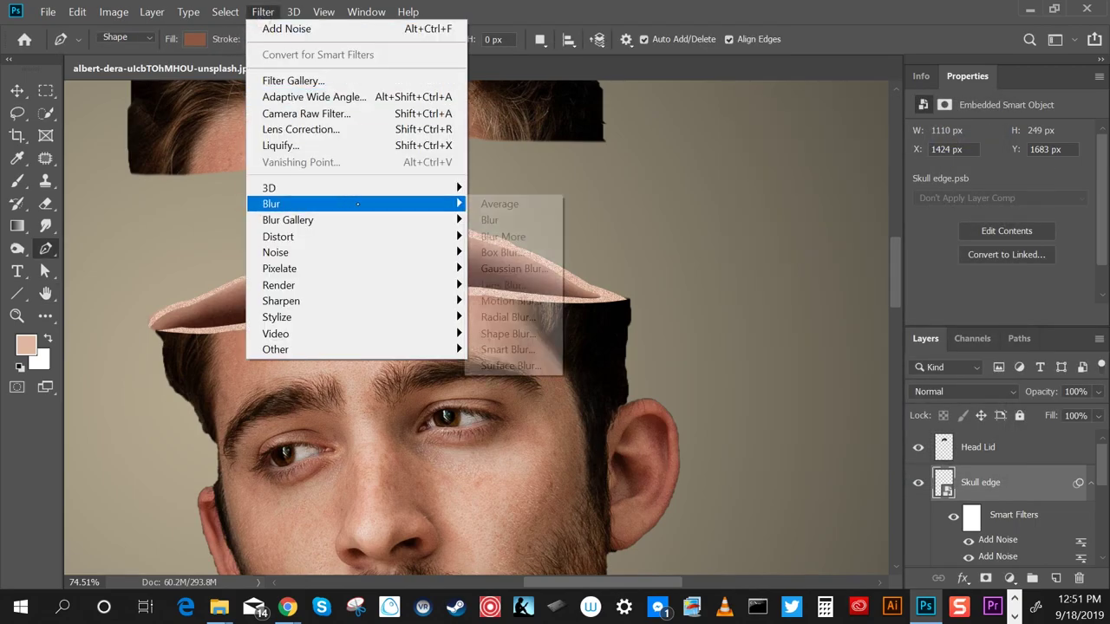
pyautogui.click(510, 262)
pyautogui.click(946, 177)
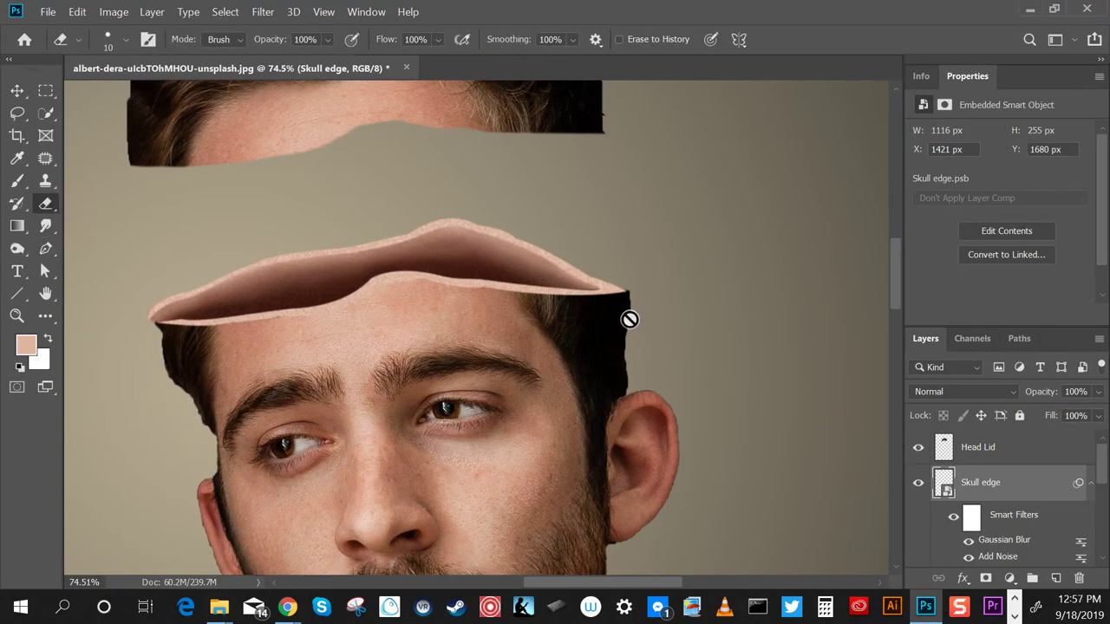
# Zoom in on the rim's right end and nudge the Skull edge layer right to X 1431 px
pyautogui.click(16, 90)
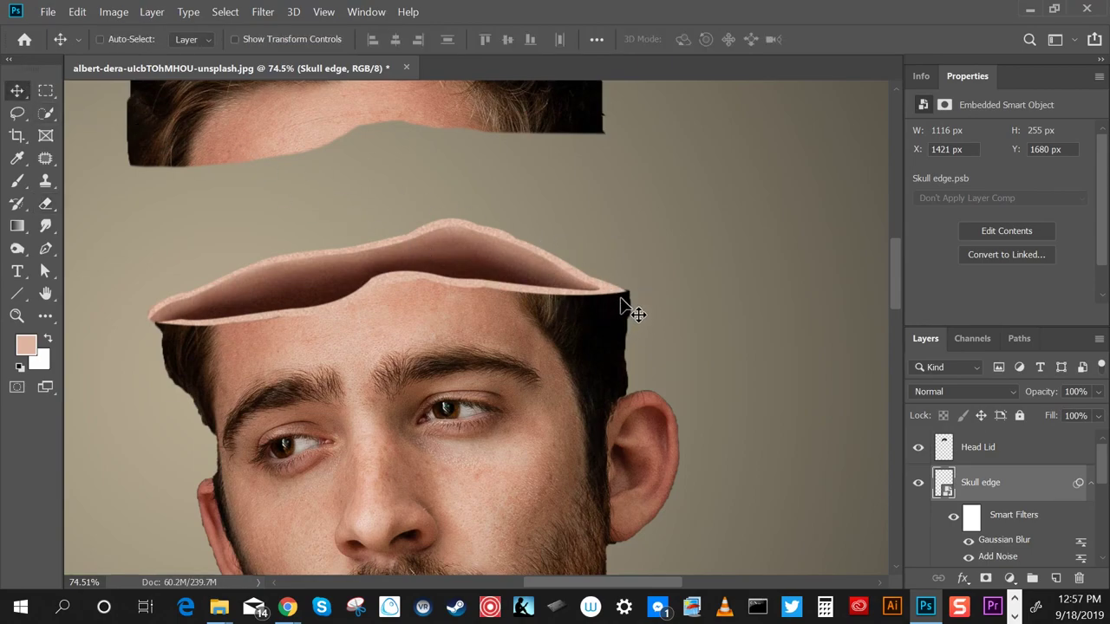
pyautogui.press('z')
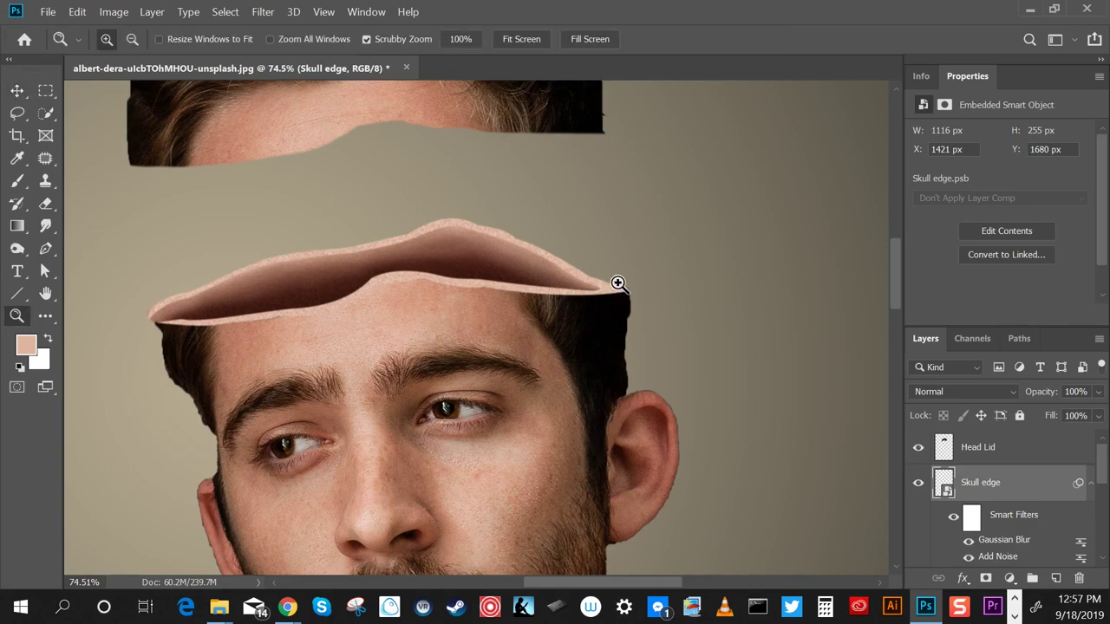
pyautogui.moveTo(618, 286); pyautogui.dragTo(637, 314)
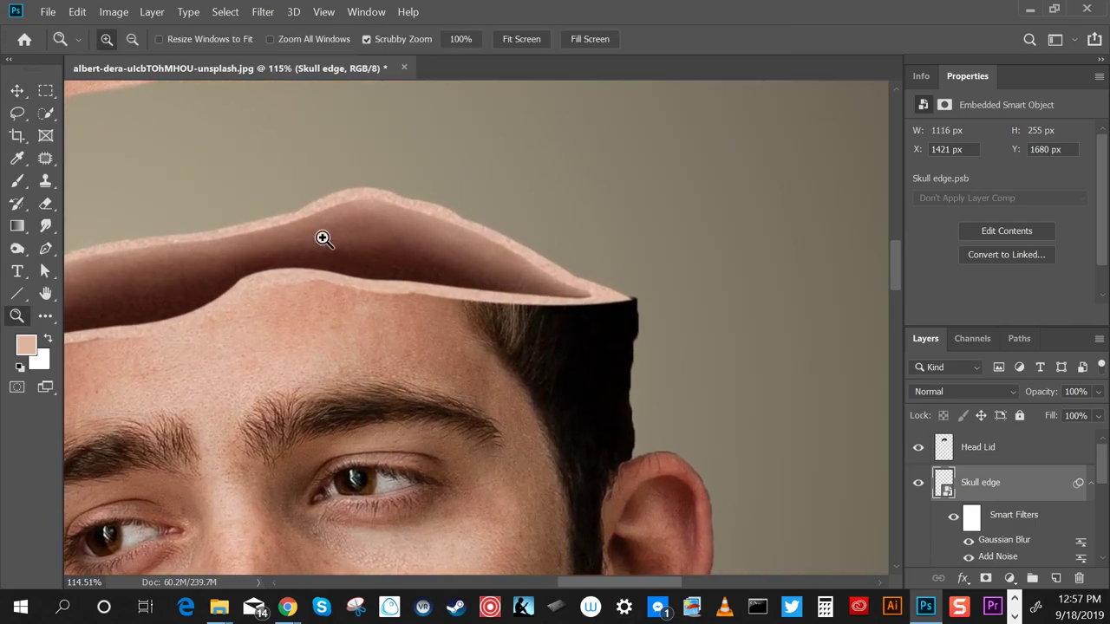
pyautogui.click(17, 90)
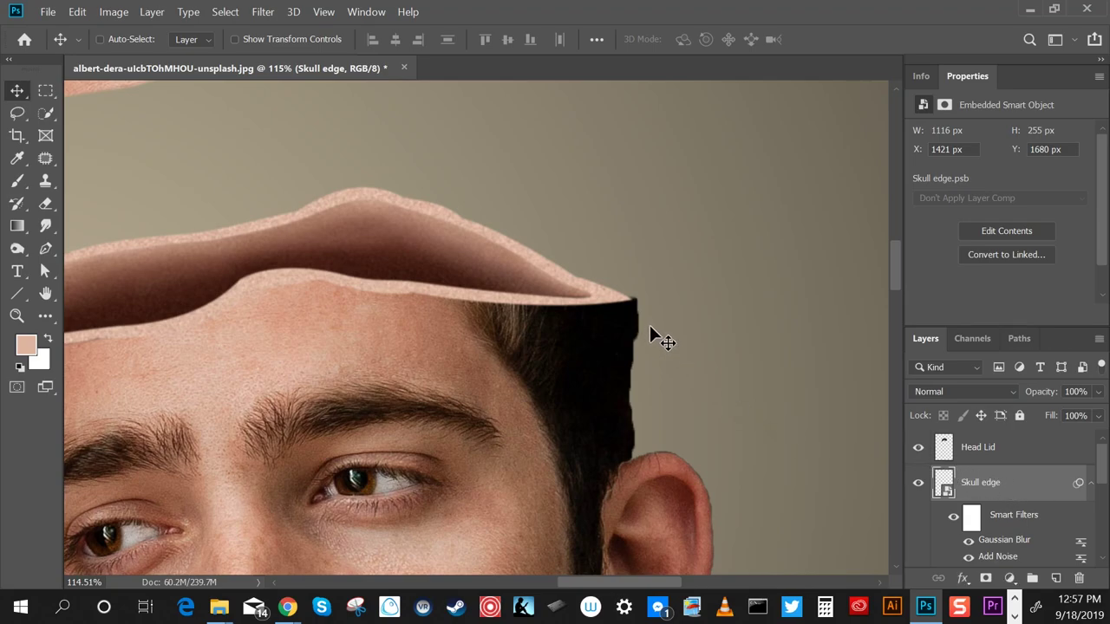
pyautogui.press('Right')
pyautogui.press('Right')
pyautogui.press('Right')
pyautogui.press('Right')
pyautogui.press('Right')
pyautogui.press('Right')
pyautogui.press('Right')
pyautogui.press('Right')
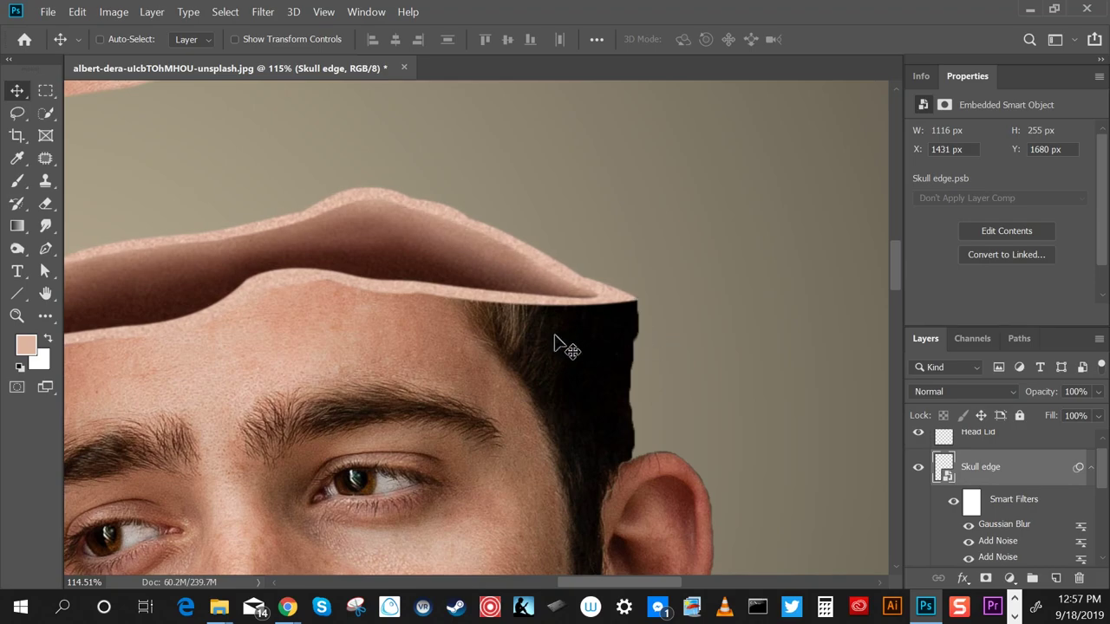
pyautogui.moveTo(223, 337); pyautogui.dragTo(543, 293)
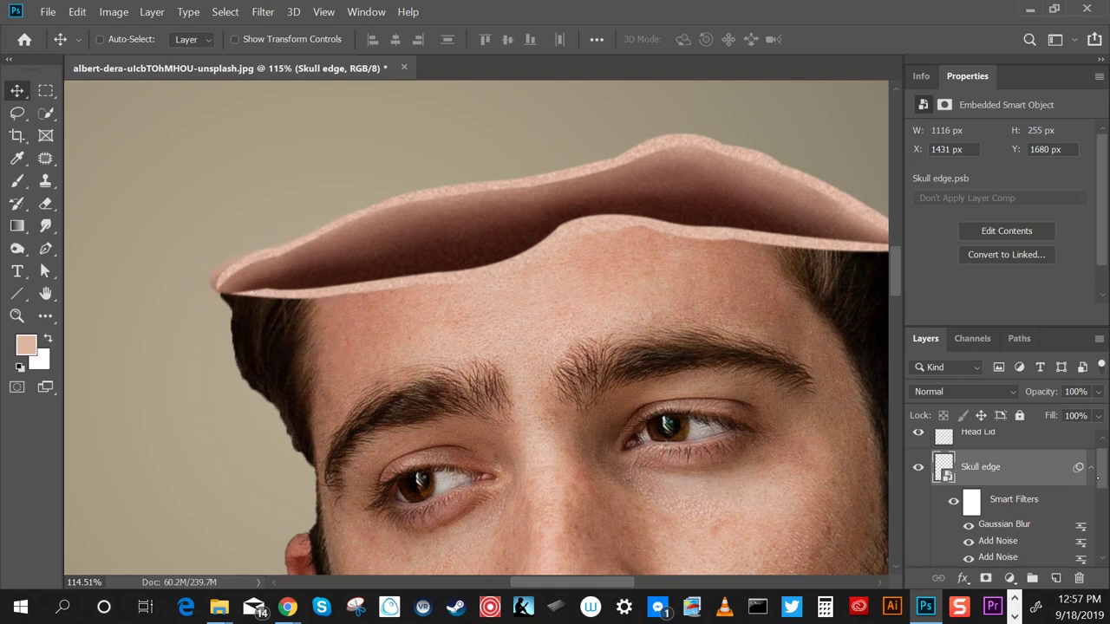
pyautogui.moveTo(1097, 478); pyautogui.dragTo(1099, 531)
# Select the Inside Head Coloring and Inside Head layers together and merge them
pyautogui.click(1054, 468)
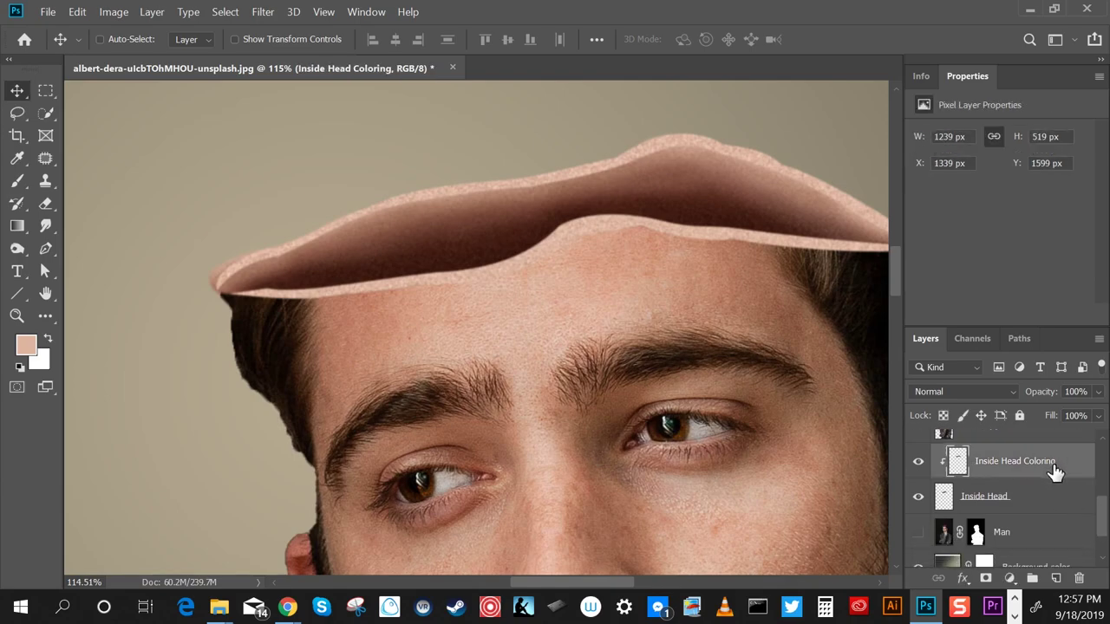
pyautogui.keyDown('shift'); pyautogui.click(1046, 494); pyautogui.keyUp('shift')
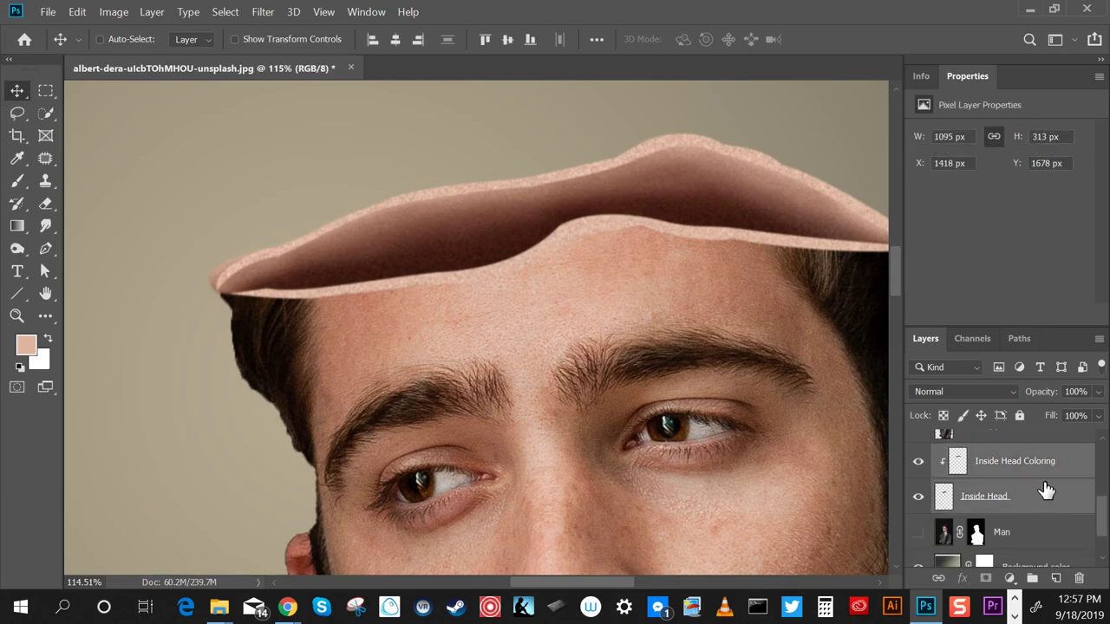
pyautogui.rightClick(1044, 492)
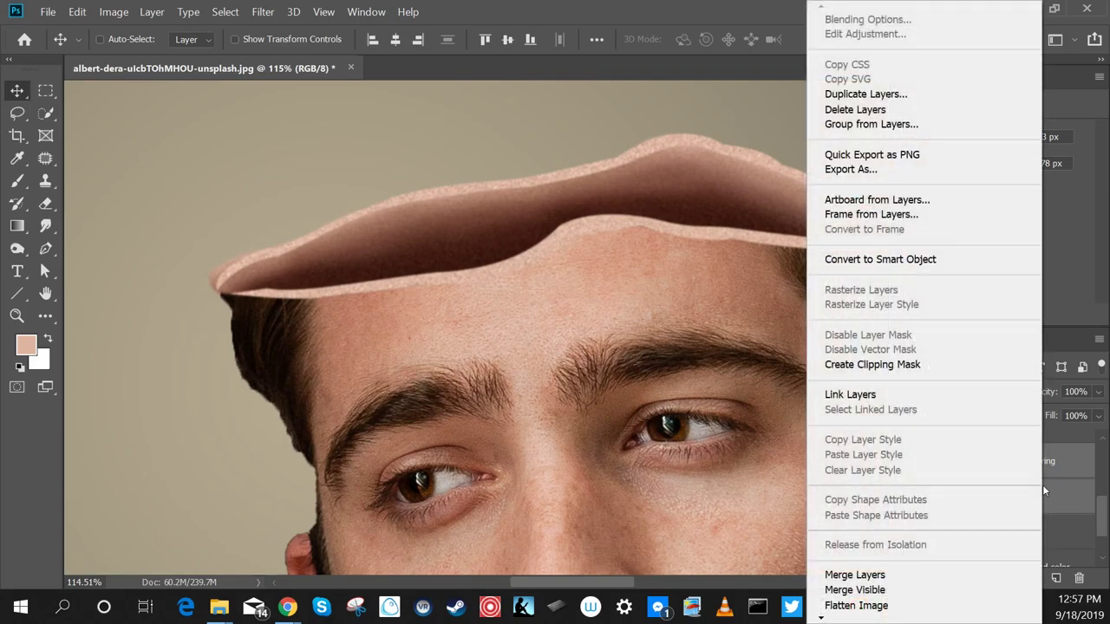
pyautogui.click(896, 576)
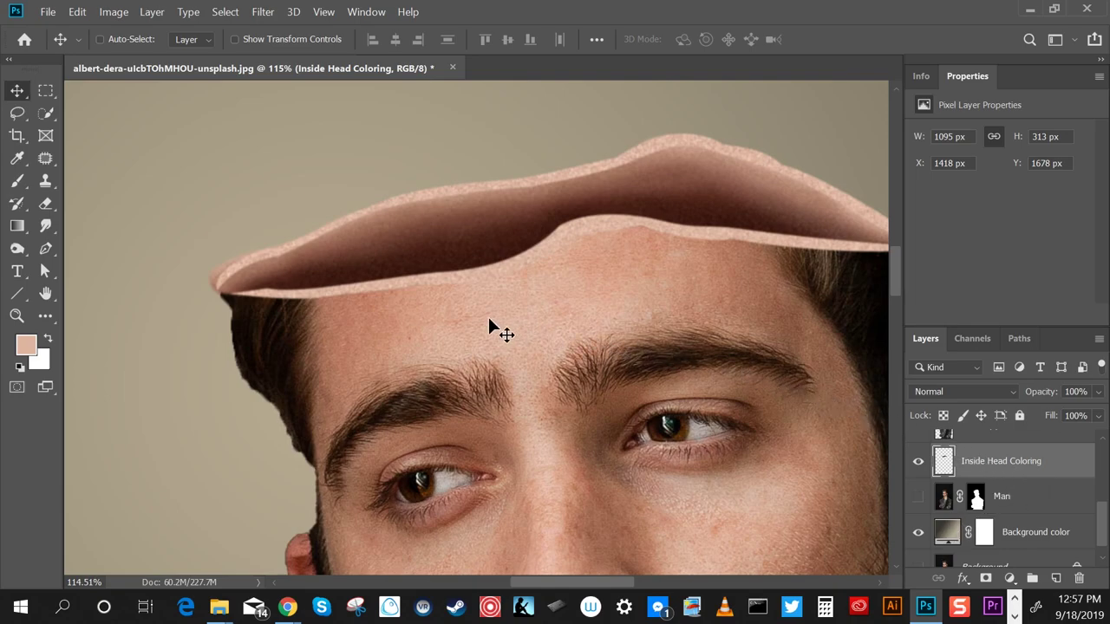
# Erase stray colour from the lid's left tip with a small soft eraser brush
pyautogui.click(46, 204)
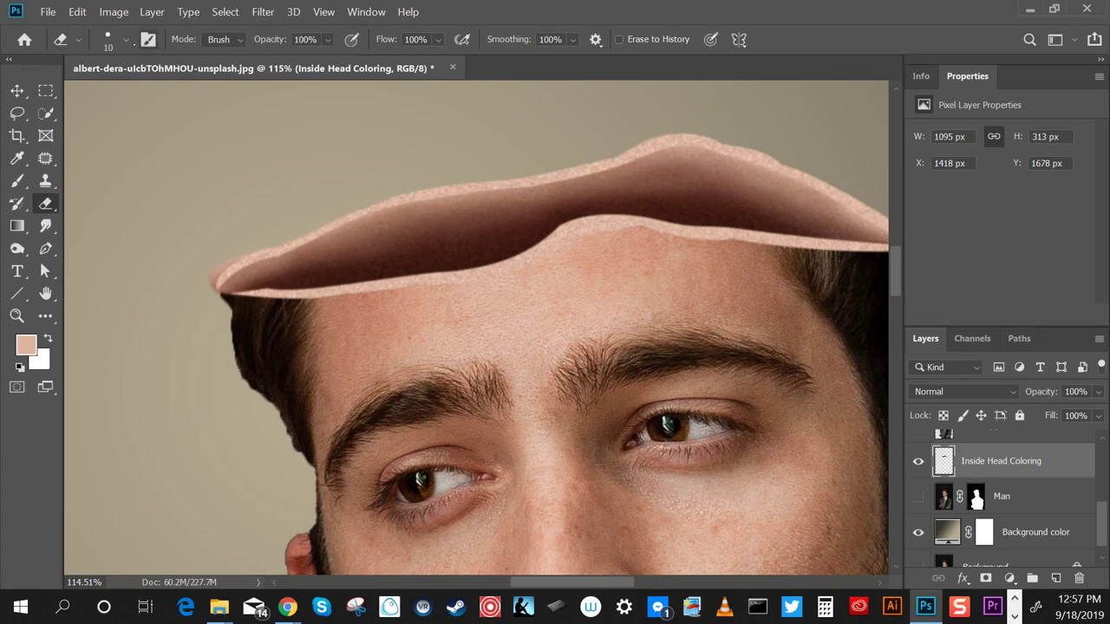
pyautogui.click(108, 39)
pyautogui.click(445, 17)
pyautogui.moveTo(225, 260); pyautogui.dragTo(207, 281)
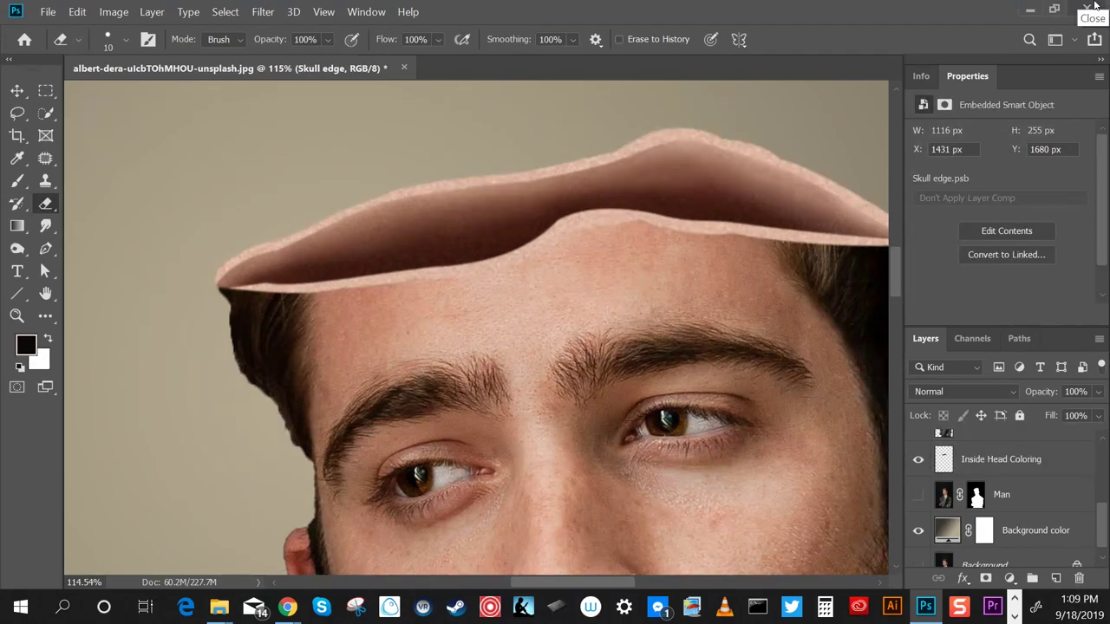
# Pick a brush and create a new layer named Hair Lower Head above Skull edge
pyautogui.press('b')
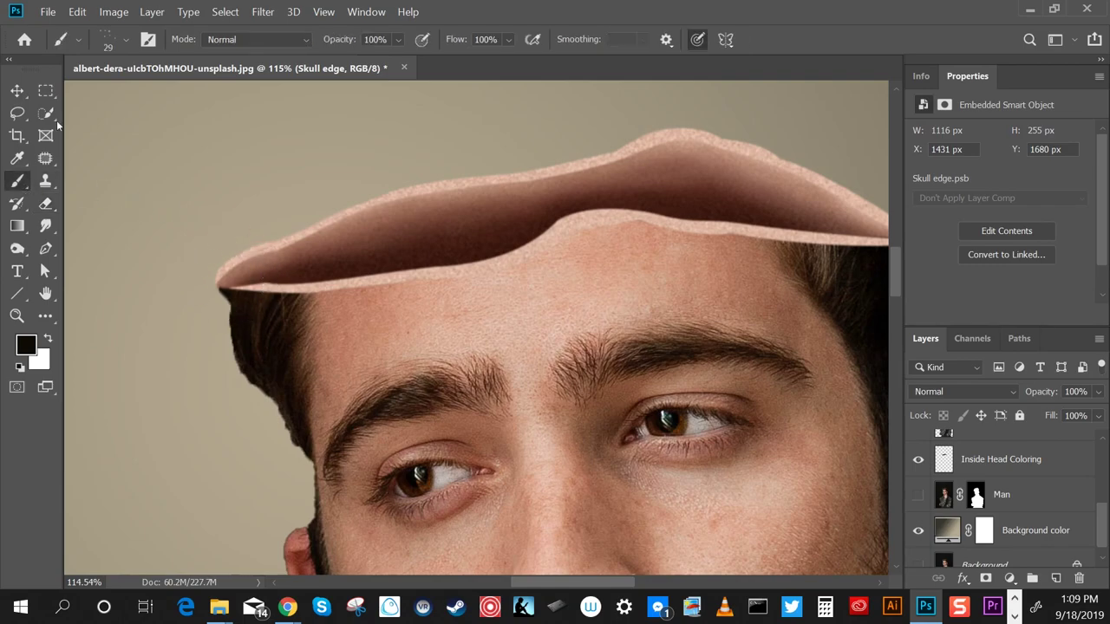
pyautogui.click(78, 39)
pyautogui.click(521, 15)
pyautogui.moveTo(1101, 526); pyautogui.dragTo(1102, 464)
pyautogui.click(1055, 577)
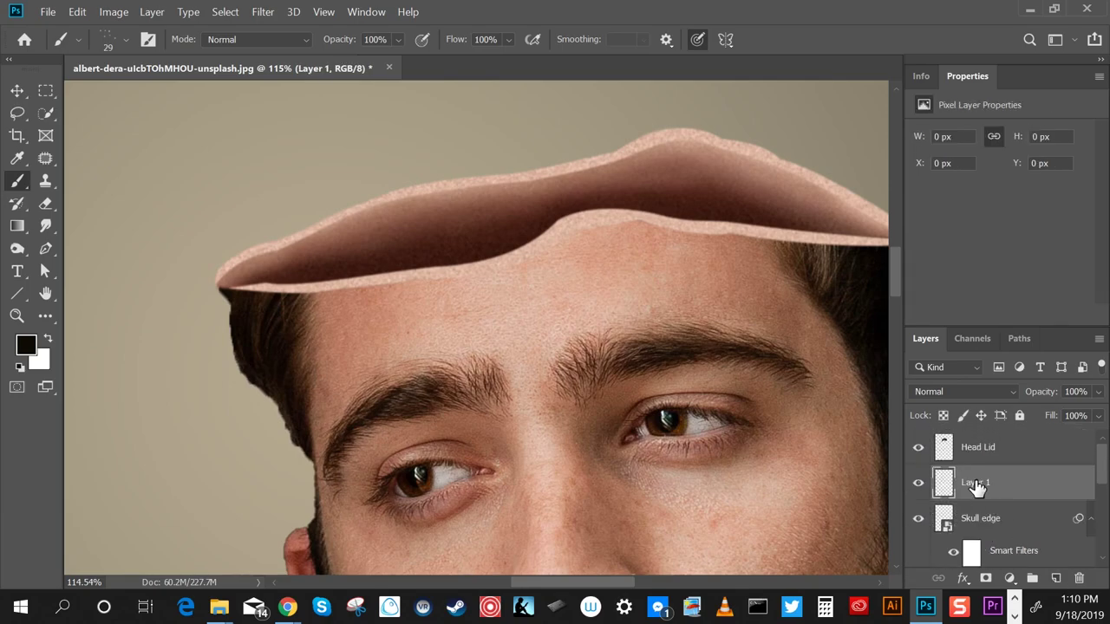
pyautogui.doubleClick(974, 483)
pyautogui.write('Hair Lower')
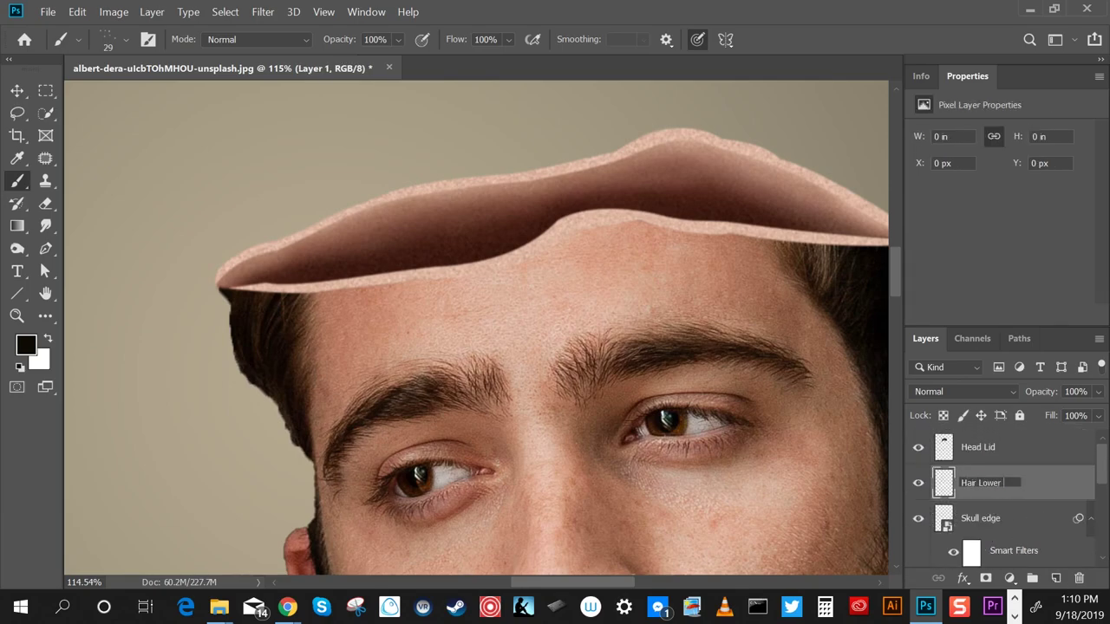
pyautogui.write('Head')
pyautogui.press('Return')
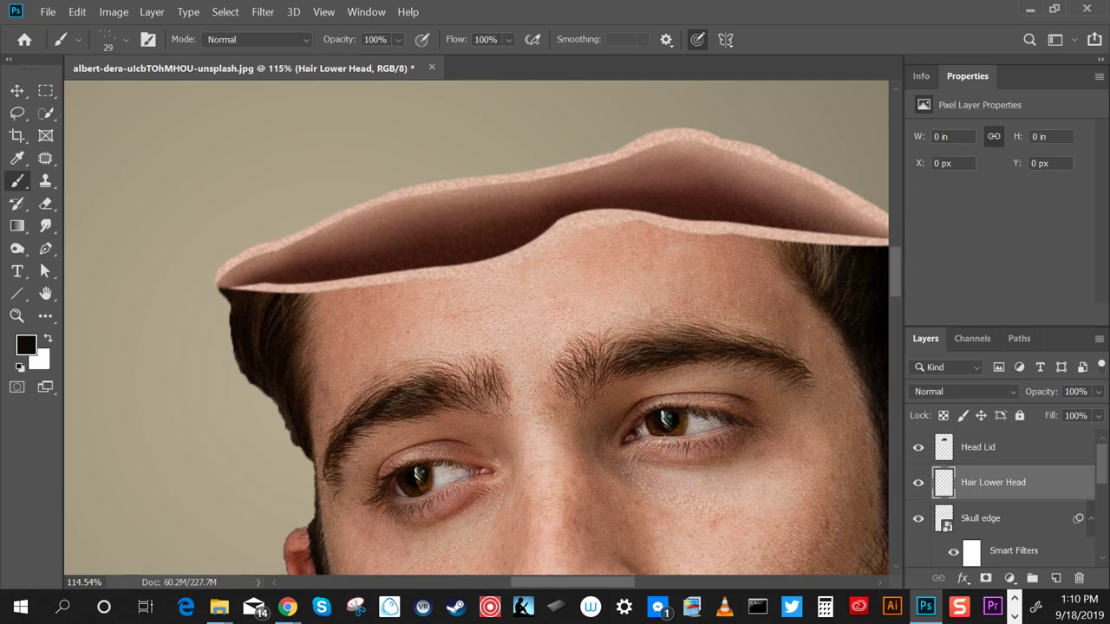
# At 64% flow, paint sampled brown hair strands along the left cut edge
pyautogui.keyDown('alt'); pyautogui.click(258, 309); pyautogui.keyUp('alt')
pyautogui.moveTo(508, 39); pyautogui.dragTo(511, 57)
pyautogui.moveTo(241, 297)
pyautogui.mouseDown()
pyautogui.moveTo(230, 307)
pyautogui.moveTo(266, 397)
pyautogui.moveTo(303, 447)
pyautogui.moveTo(274, 405)
pyautogui.mouseUp()
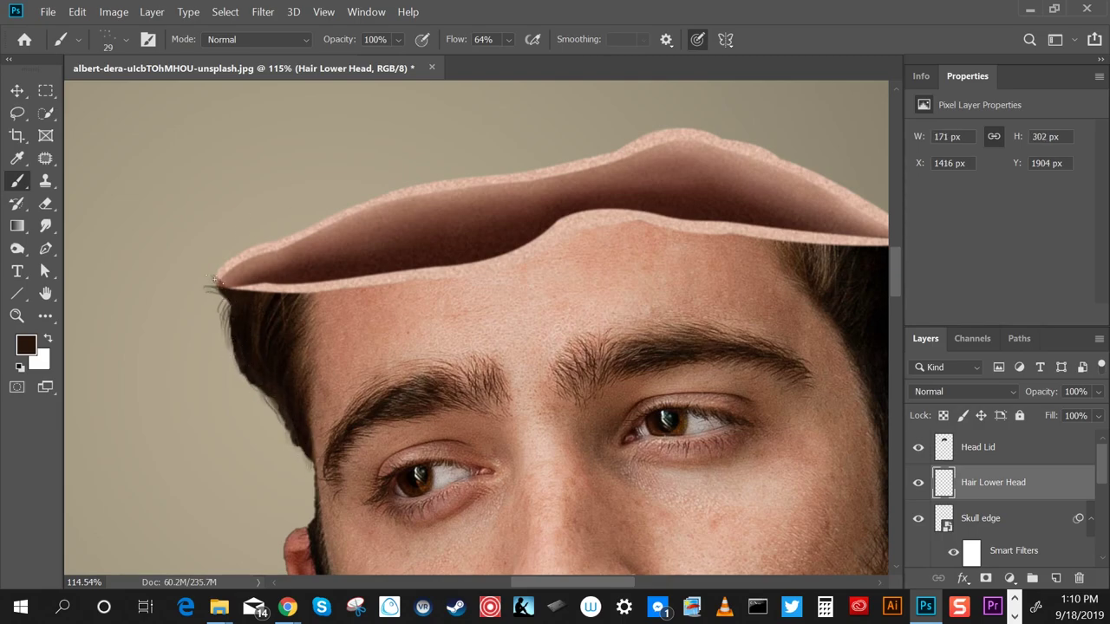
pyautogui.moveTo(217, 280)
pyautogui.mouseDown()
pyautogui.moveTo(208, 299)
pyautogui.moveTo(211, 258)
pyautogui.mouseUp()
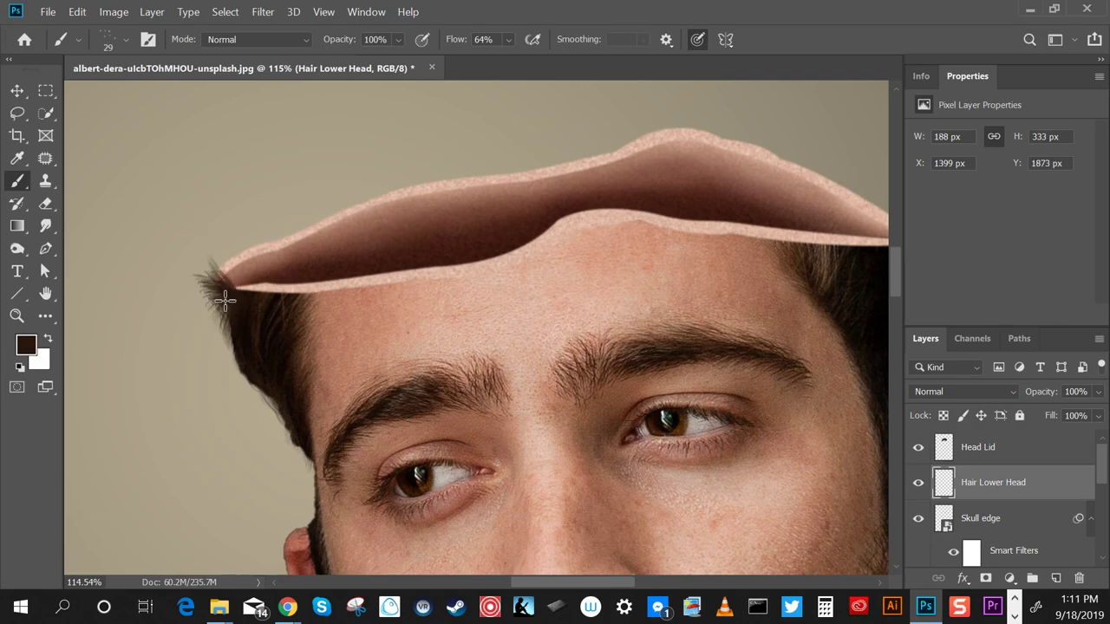
pyautogui.keyDown('alt'); pyautogui.click(296, 304); pyautogui.keyUp('alt')
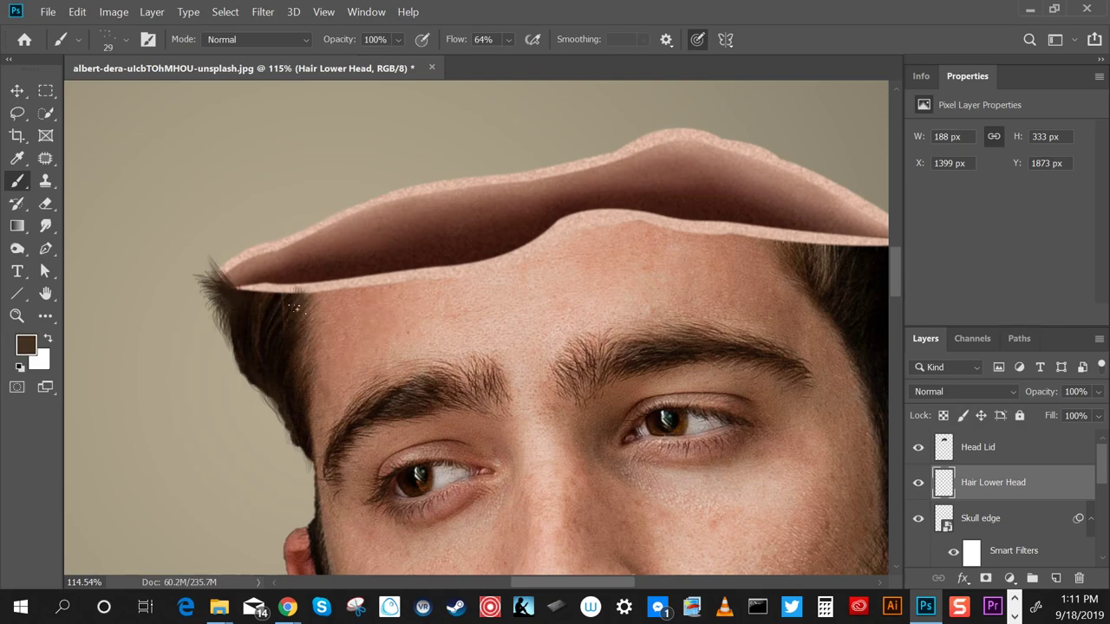
pyautogui.keyDown('alt'); pyautogui.click(273, 307); pyautogui.keyUp('alt')
pyautogui.keyDown('alt'); pyautogui.click(269, 409); pyautogui.keyUp('alt')
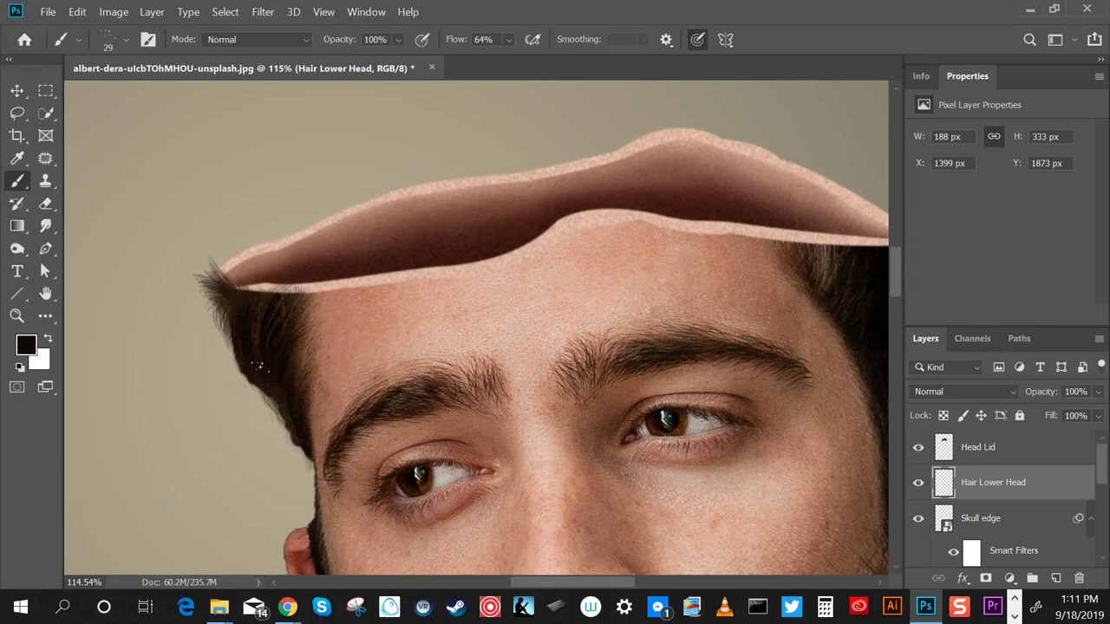
# Paint thin dark hair strands along the right cut edge of the lower head
pyautogui.moveTo(768, 326); pyautogui.dragTo(348, 373)
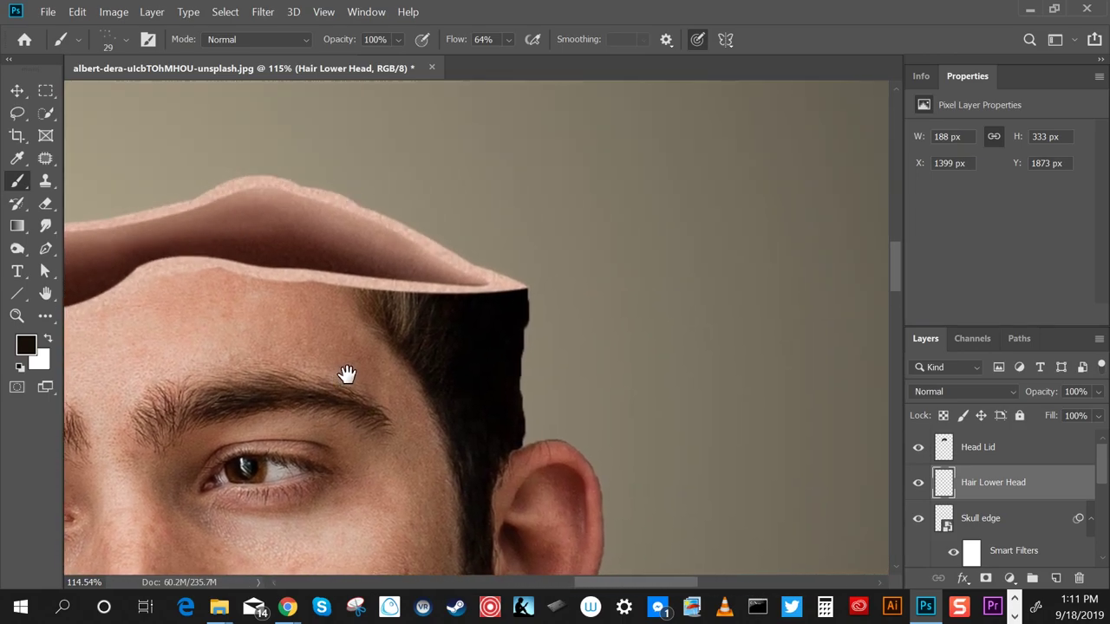
pyautogui.keyDown('alt'); pyautogui.click(405, 310); pyautogui.keyUp('alt')
pyautogui.keyDown('alt'); pyautogui.click(425, 313); pyautogui.keyUp('alt')
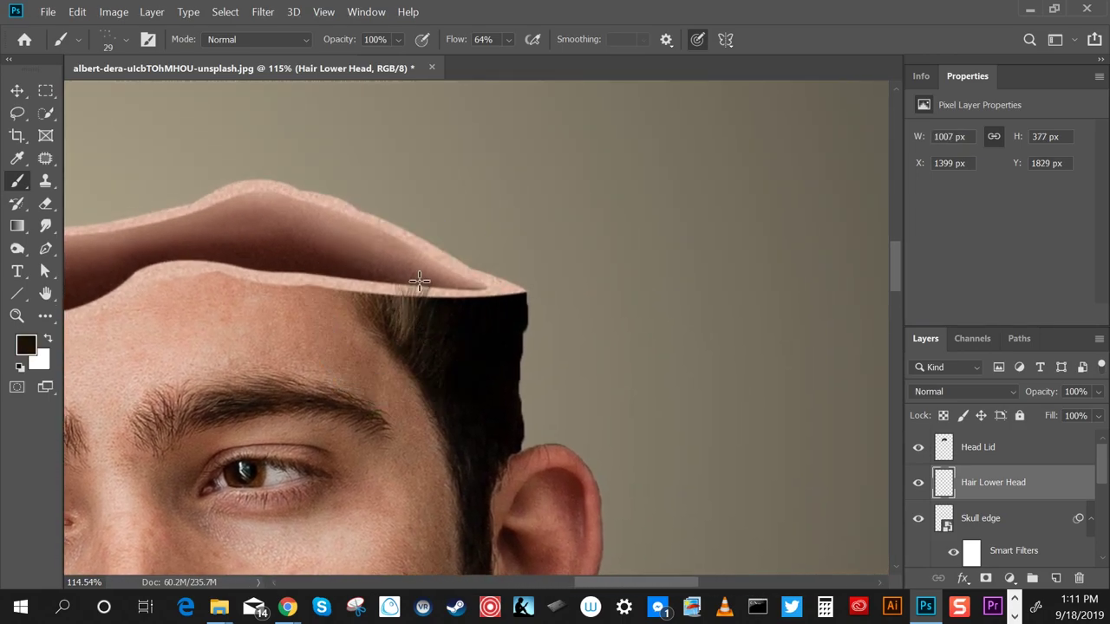
pyautogui.keyDown('alt'); pyautogui.click(514, 334); pyautogui.keyUp('alt')
pyautogui.moveTo(521, 296)
pyautogui.mouseDown()
pyautogui.moveTo(547, 278)
pyautogui.moveTo(526, 347)
pyautogui.mouseUp()
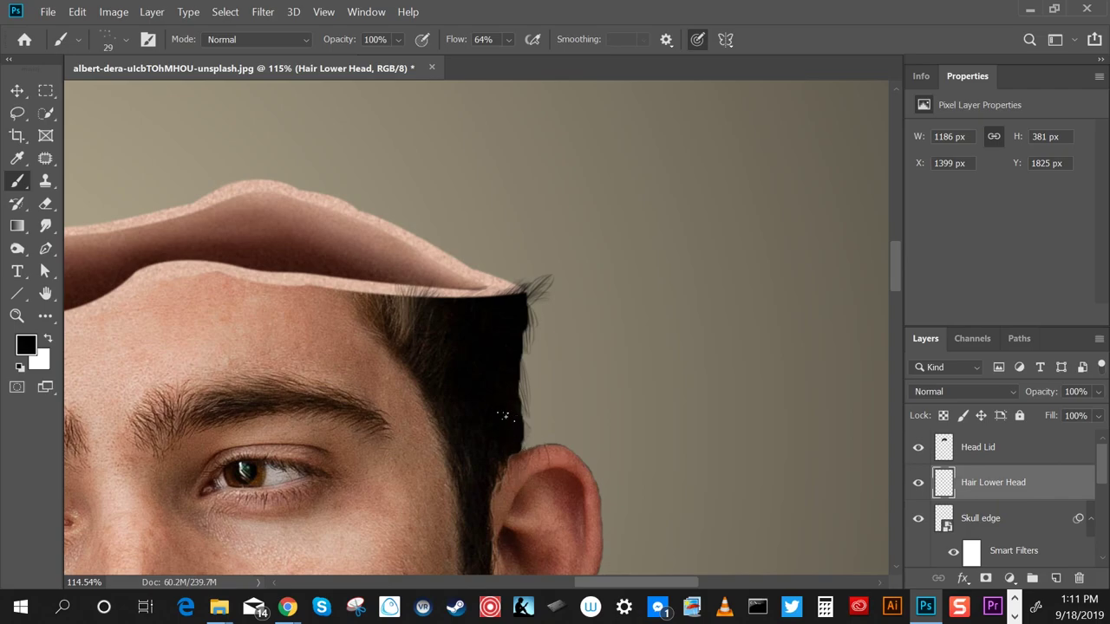
pyautogui.moveTo(520, 396); pyautogui.dragTo(512, 330)
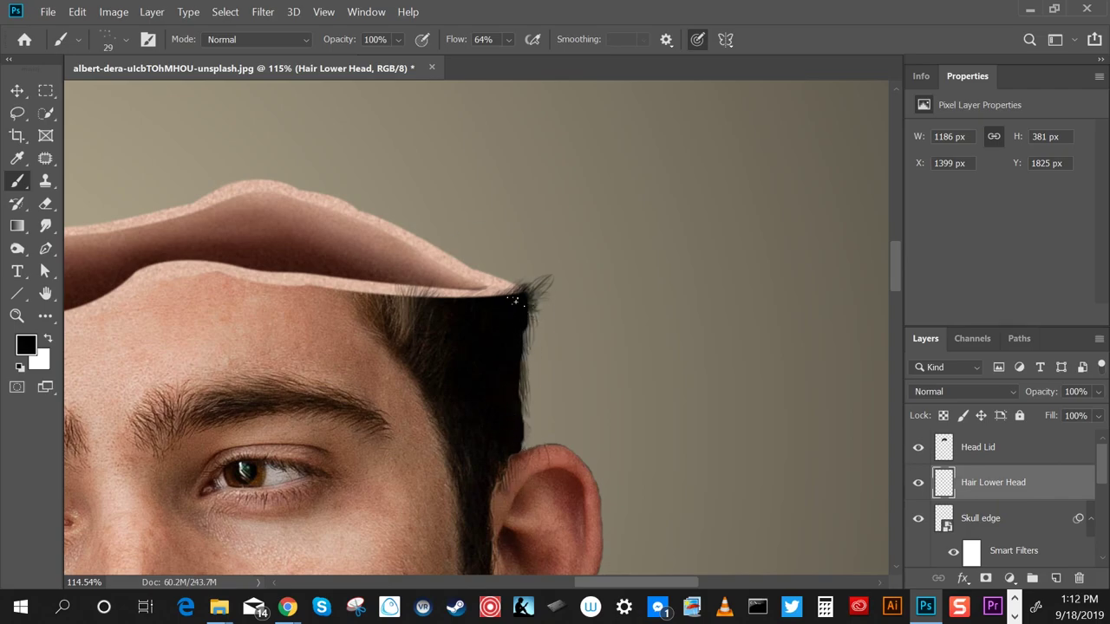
pyautogui.keyDown('alt'); pyautogui.click(397, 337); pyautogui.keyUp('alt')
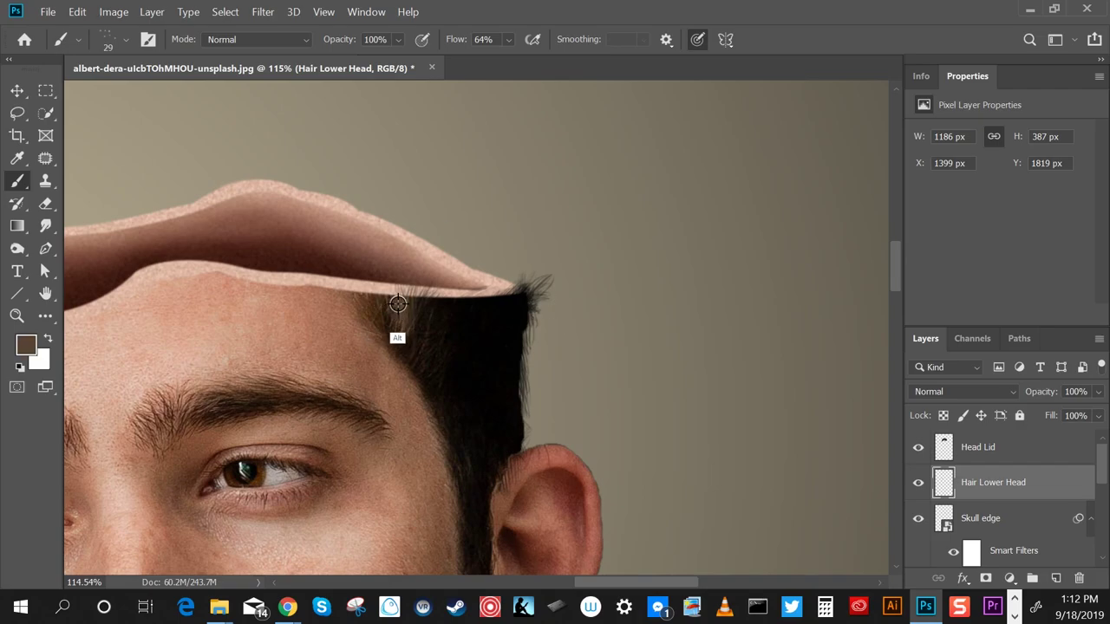
pyautogui.keyDown('alt'); pyautogui.click(404, 313); pyautogui.keyUp('alt')
# Zoom out to view the whole head and lid, then select the Head Lid layer
pyautogui.press('z')
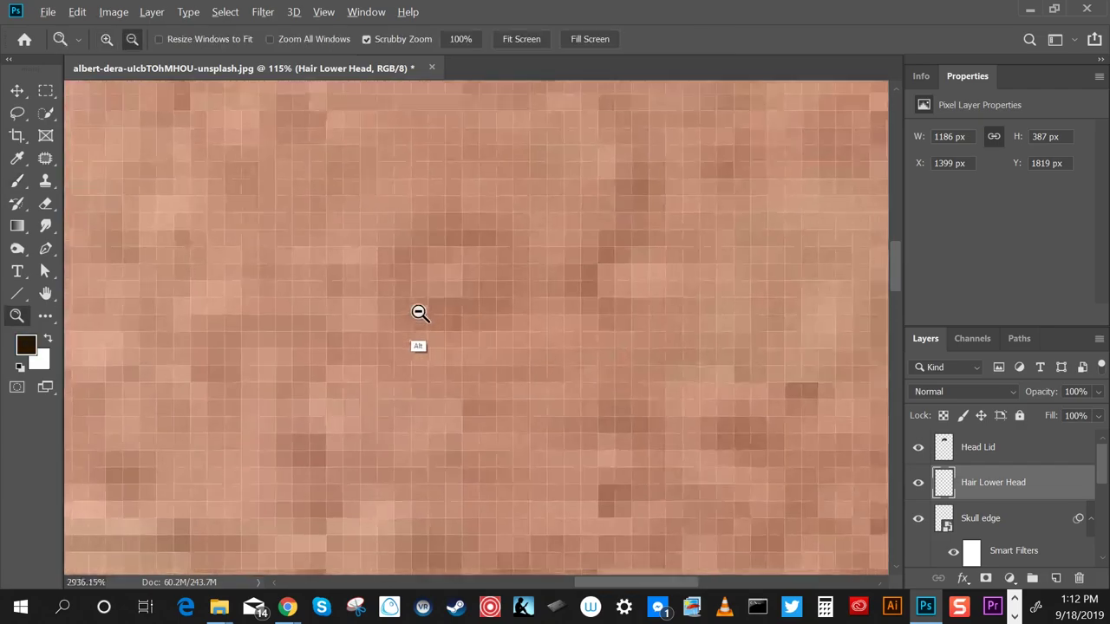
pyautogui.moveTo(419, 312)
pyautogui.mouseDown()
pyautogui.moveTo(268, 367)
pyautogui.moveTo(598, 374)
pyautogui.moveTo(564, 391)
pyautogui.mouseUp()
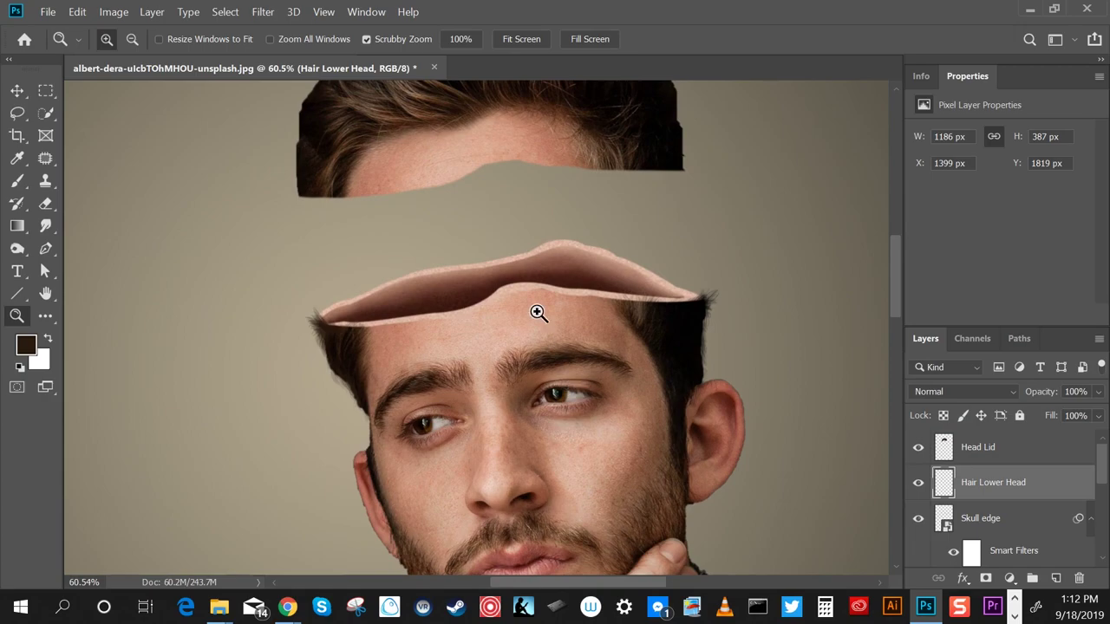
pyautogui.moveTo(533, 309)
pyautogui.mouseDown()
pyautogui.moveTo(454, 371)
pyautogui.moveTo(491, 404)
pyautogui.mouseUp()
pyautogui.click(1010, 450)
# Create a new layer named Hair Top Head above Hair Lower Head
pyautogui.click(1007, 487)
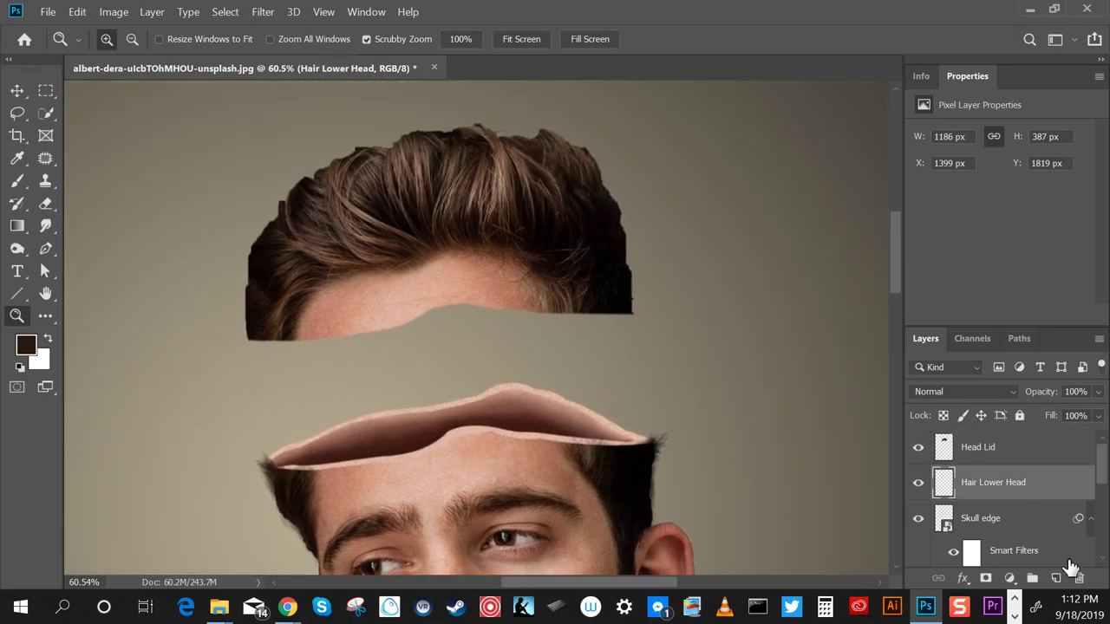
pyautogui.click(1055, 578)
pyautogui.doubleClick(977, 484)
pyautogui.write('Hair')
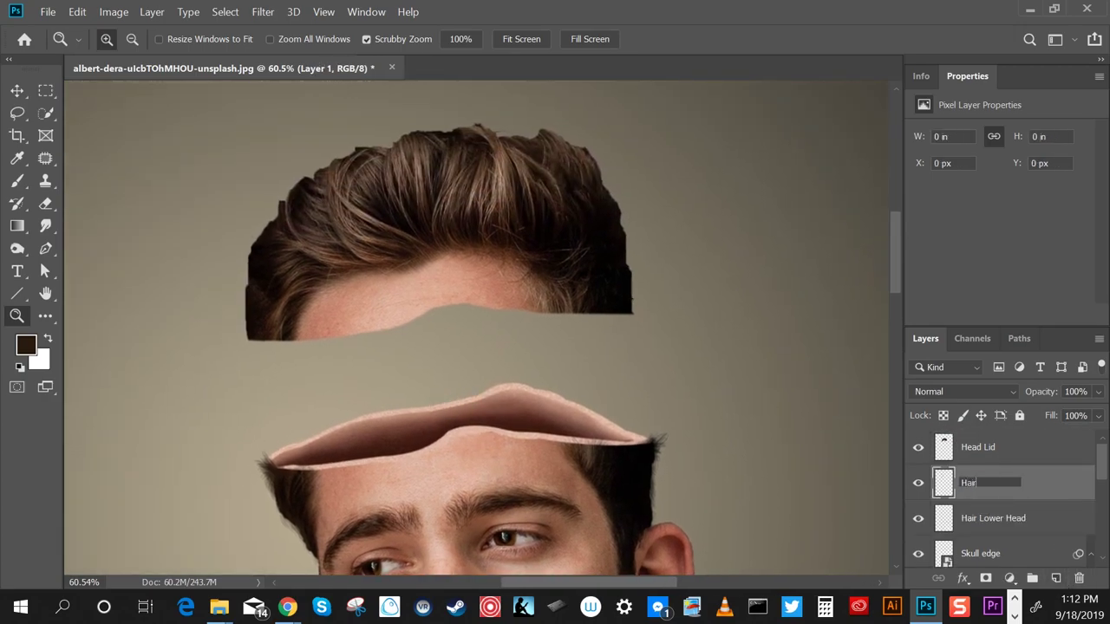
pyautogui.write(' Top Head')
pyautogui.press('Return')
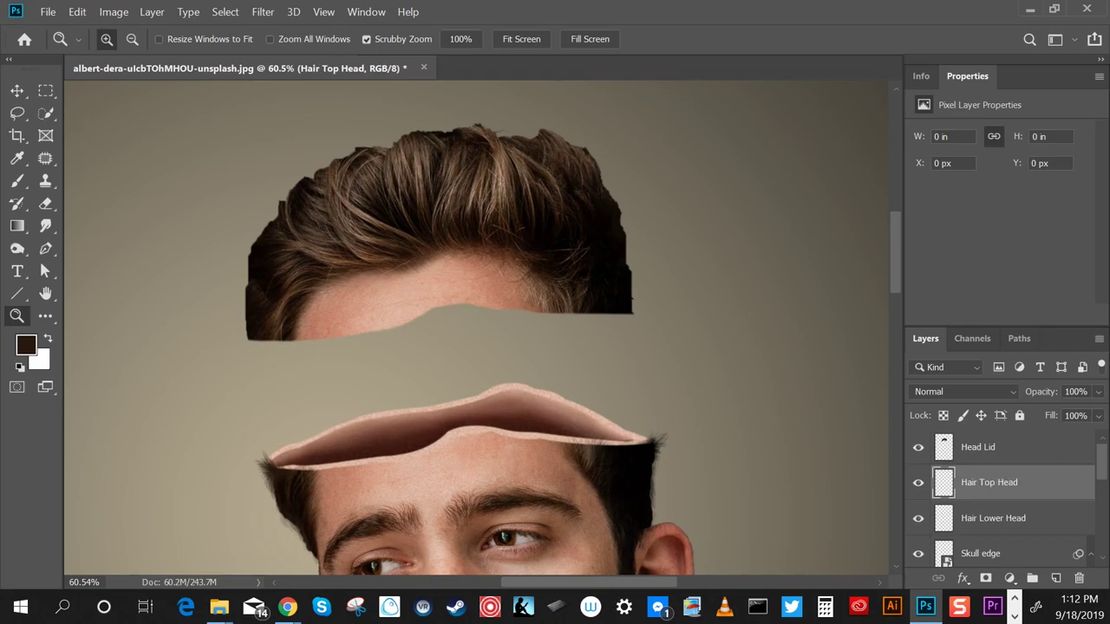
# Paint dark brown strands along the floating hair's left and lower edges
pyautogui.moveTo(282, 304); pyautogui.dragTo(304, 344)
pyautogui.press('b')
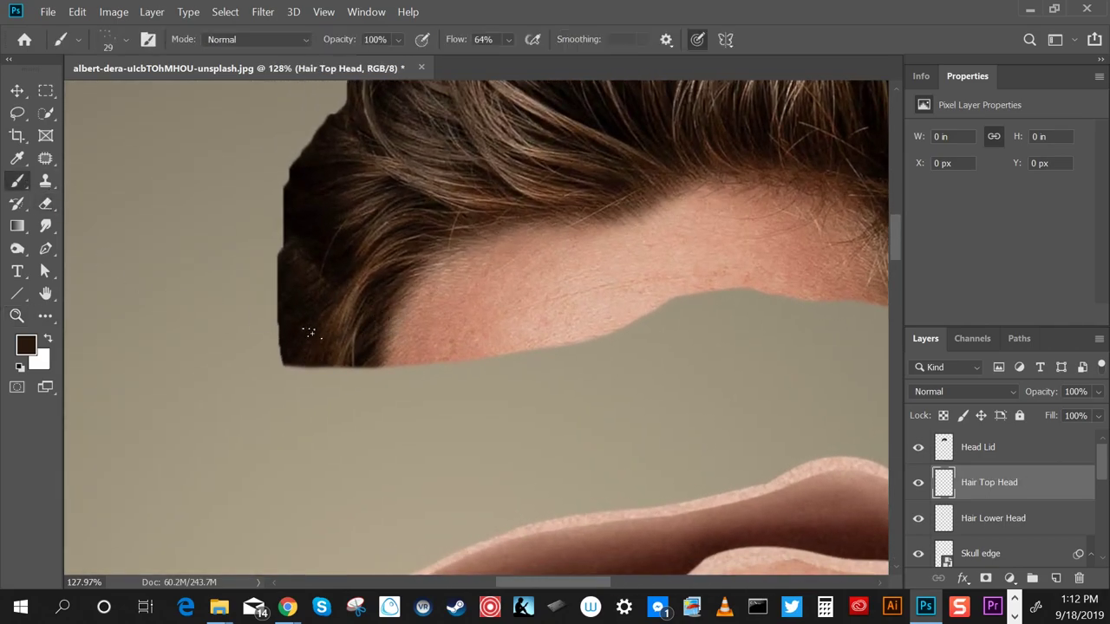
pyautogui.keyDown('alt'); pyautogui.click(295, 342); pyautogui.keyUp('alt')
pyautogui.moveTo(276, 317); pyautogui.dragTo(279, 351)
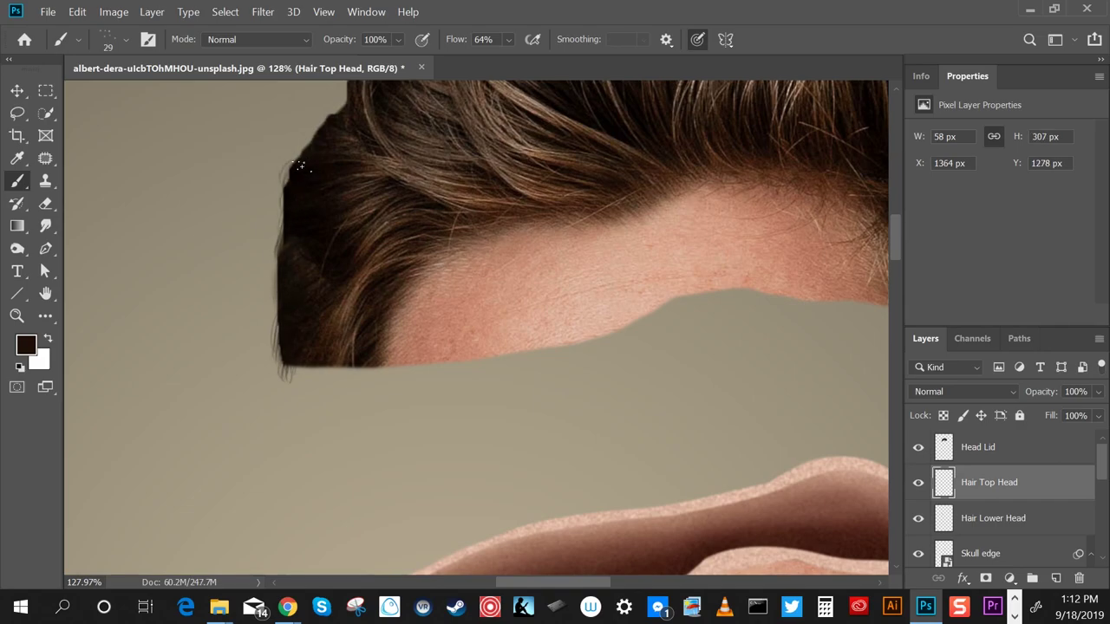
pyautogui.moveTo(300, 165); pyautogui.dragTo(283, 277)
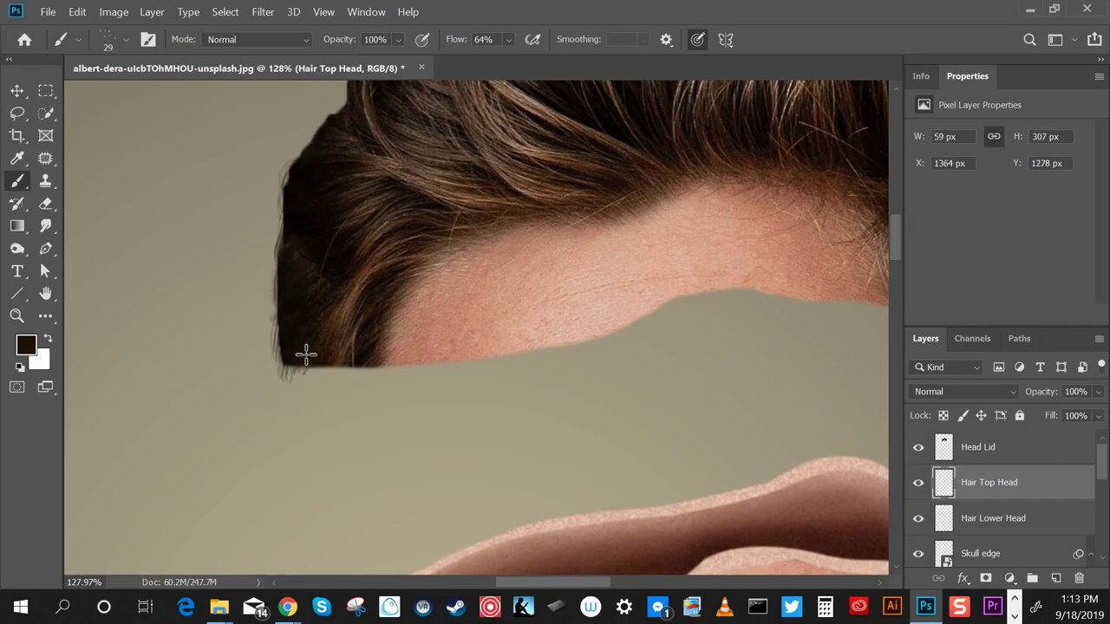
pyautogui.moveTo(305, 352); pyautogui.dragTo(367, 366)
pyautogui.keyDown('alt'); pyautogui.click(347, 309); pyautogui.keyUp('alt')
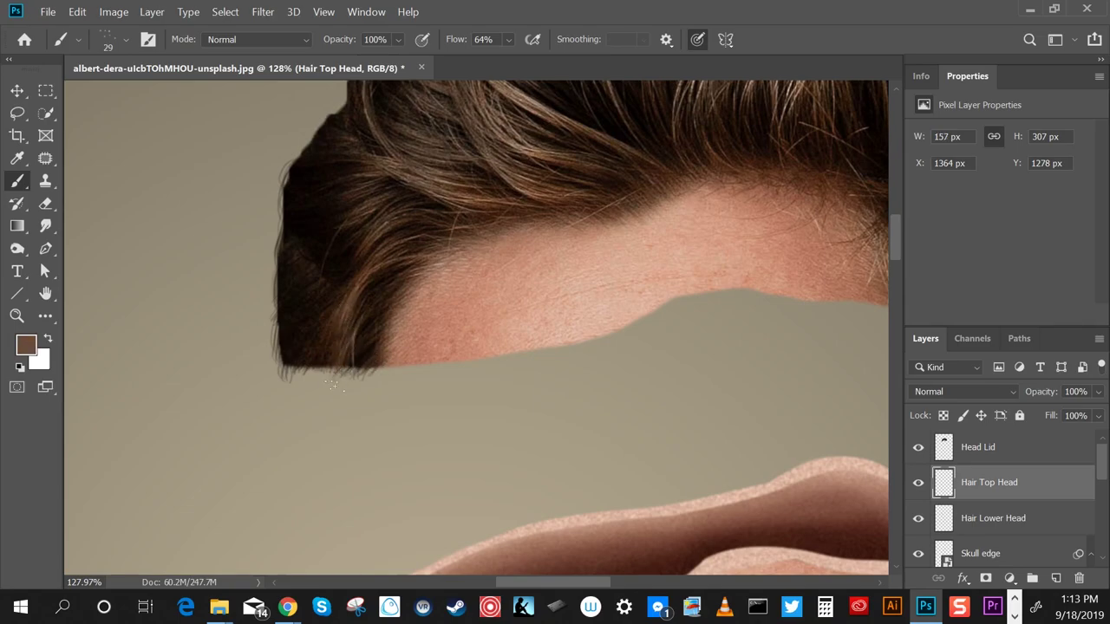
pyautogui.keyDown('alt'); pyautogui.click(322, 353); pyautogui.keyUp('alt')
# Paint several thin dark strands along the top of the hair
pyautogui.moveTo(260, 227); pyautogui.dragTo(260, 396)
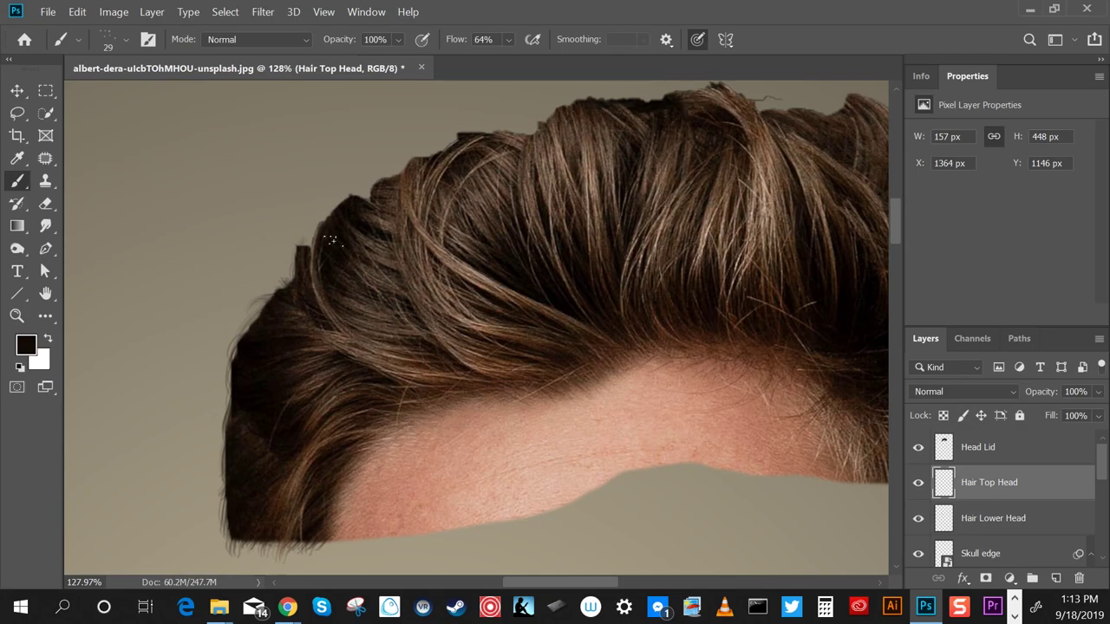
pyautogui.moveTo(331, 240); pyautogui.dragTo(336, 206)
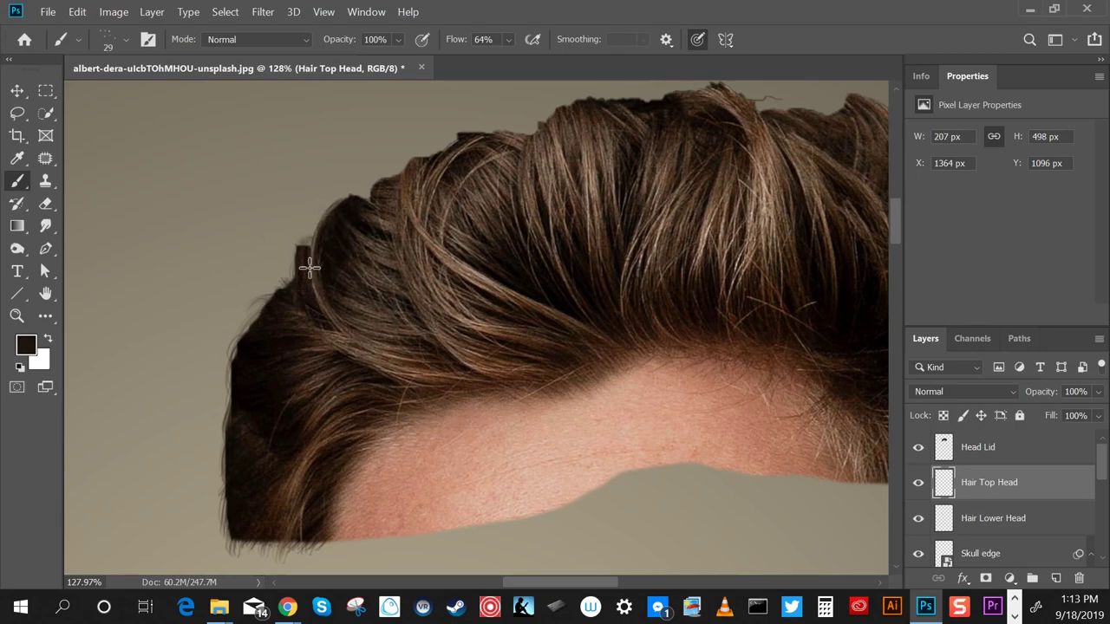
pyautogui.moveTo(380, 215); pyautogui.dragTo(386, 182)
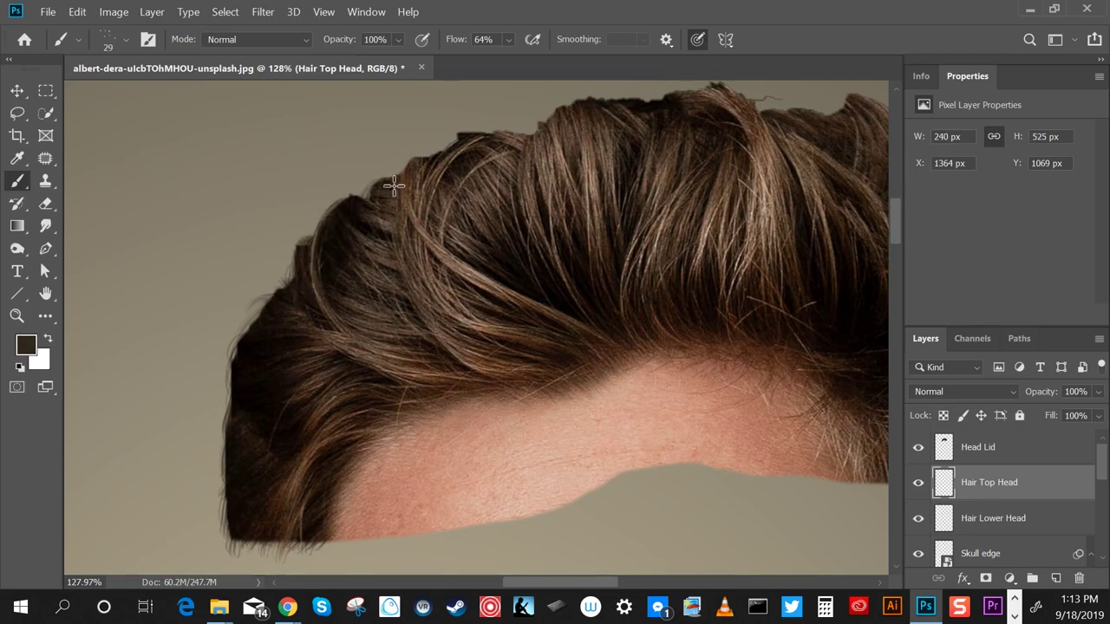
pyautogui.moveTo(368, 232); pyautogui.dragTo(472, 137)
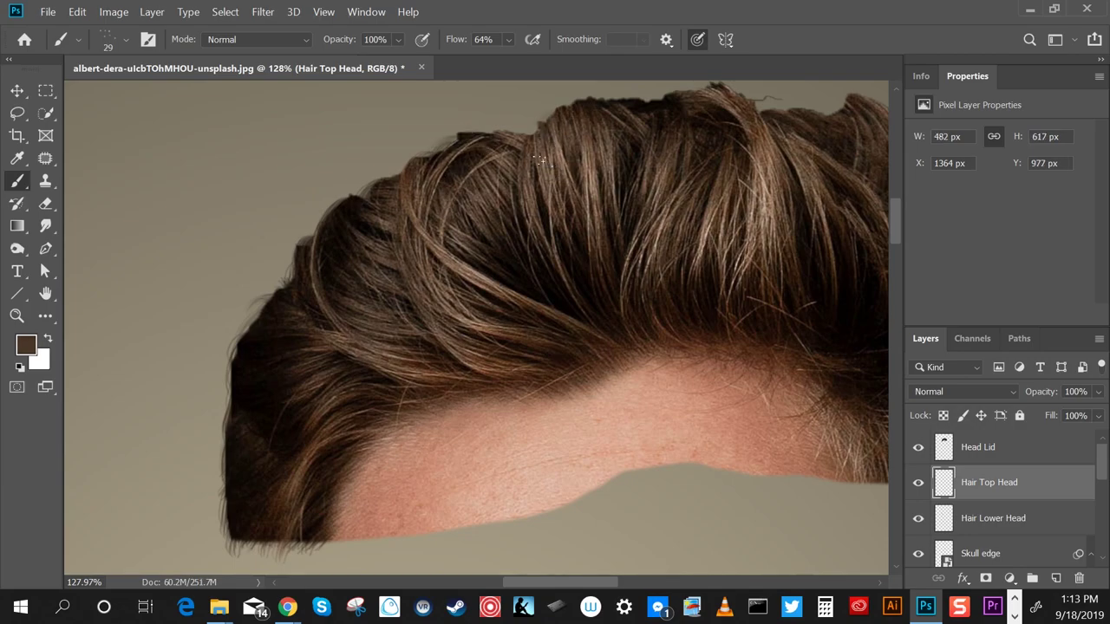
pyautogui.moveTo(537, 159)
pyautogui.mouseDown()
pyautogui.moveTo(574, 121)
pyautogui.moveTo(567, 107)
pyautogui.moveTo(607, 99)
pyautogui.moveTo(325, 217)
pyautogui.moveTo(299, 199)
pyautogui.mouseUp()
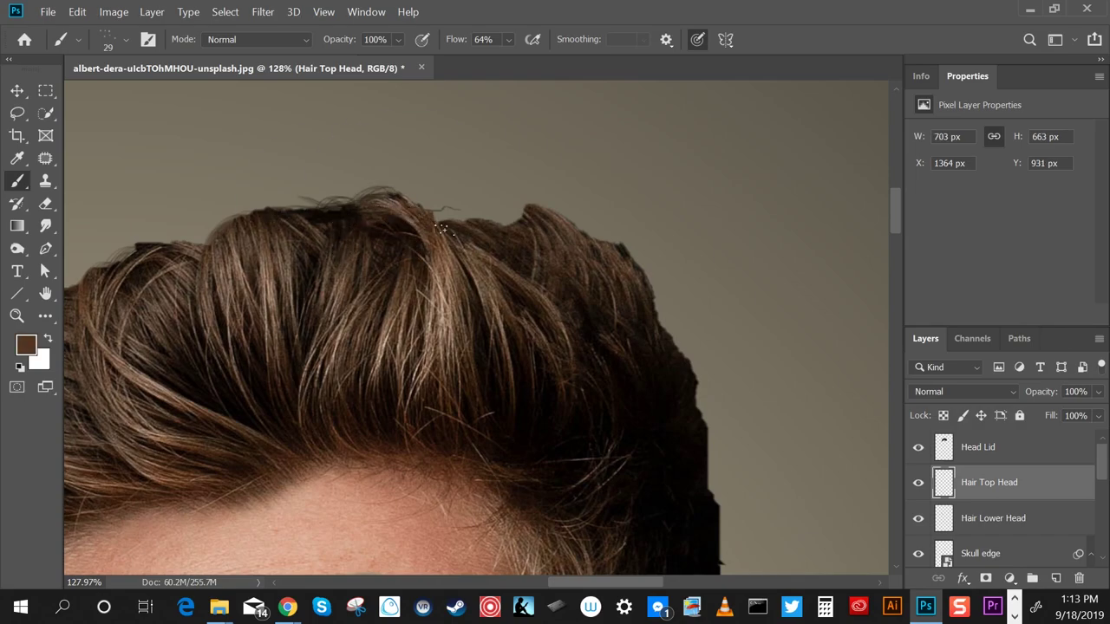
pyautogui.keyDown('alt'); pyautogui.click(442, 217); pyautogui.keyUp('alt')
pyautogui.moveTo(437, 213); pyautogui.dragTo(527, 217)
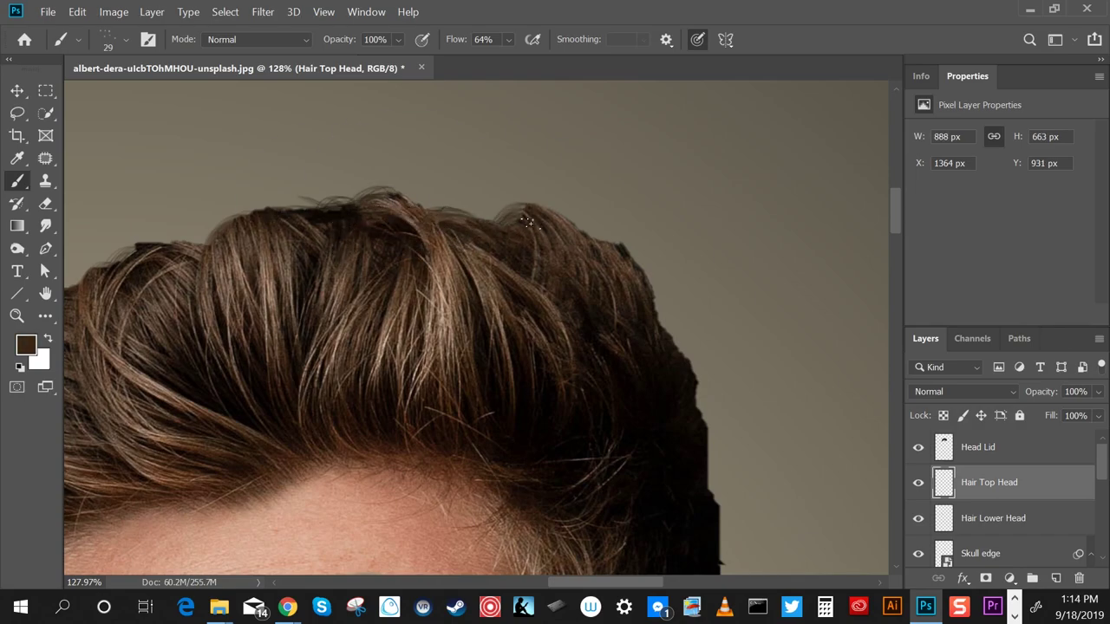
# Paint dark strands along the hair's right edge using sampled colours
pyautogui.keyDown('alt'); pyautogui.click(544, 232); pyautogui.keyUp('alt')
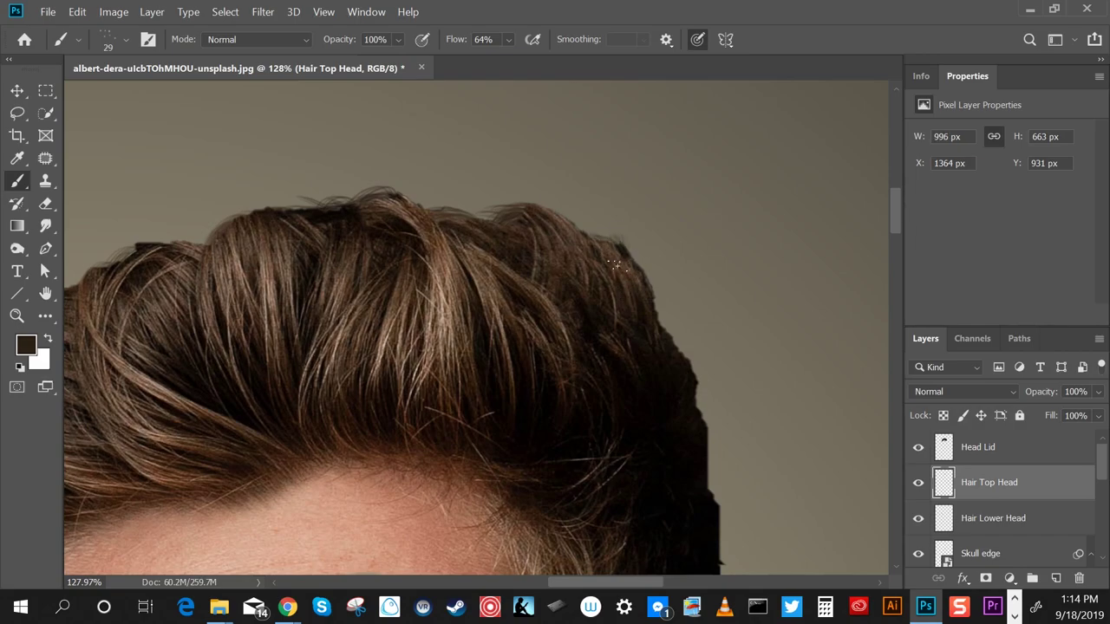
pyautogui.keyDown('alt'); pyautogui.click(679, 375); pyautogui.keyUp('alt')
pyautogui.moveTo(685, 355); pyautogui.dragTo(656, 302)
pyautogui.moveTo(641, 447)
pyautogui.mouseDown()
pyautogui.moveTo(415, 290)
pyautogui.moveTo(402, 268)
pyautogui.mouseUp()
pyautogui.moveTo(445, 204); pyautogui.dragTo(475, 420)
# Paint short brown and black strands below the hair's bottom edge
pyautogui.keyDown('alt'); pyautogui.click(450, 249); pyautogui.keyUp('alt')
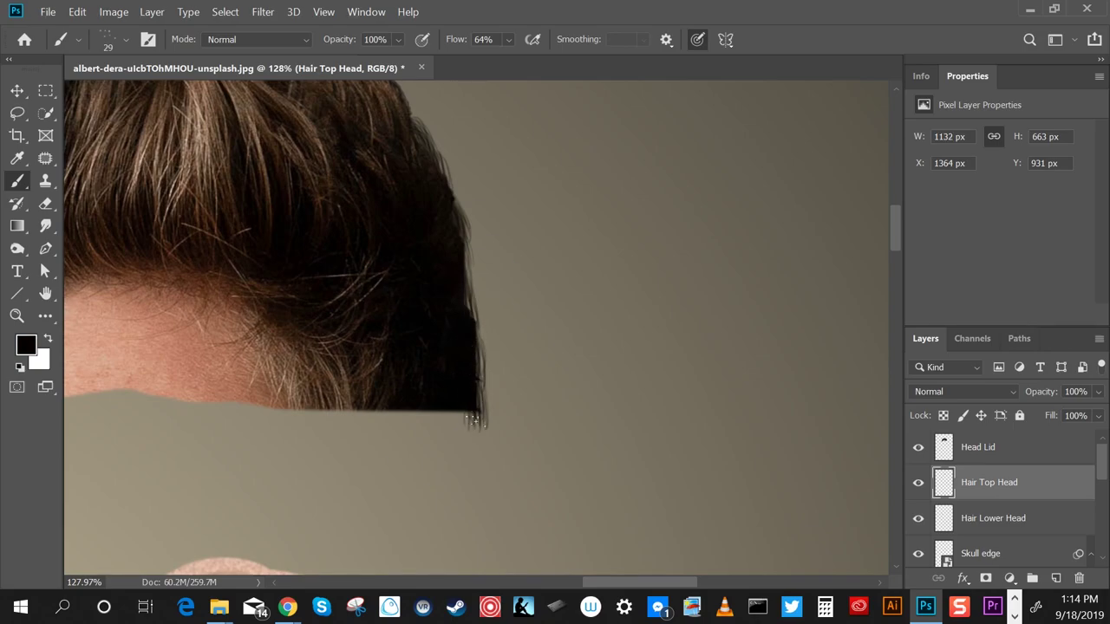
pyautogui.keyDown('alt'); pyautogui.click(444, 397); pyautogui.keyUp('alt')
pyautogui.moveTo(391, 415); pyautogui.dragTo(375, 426)
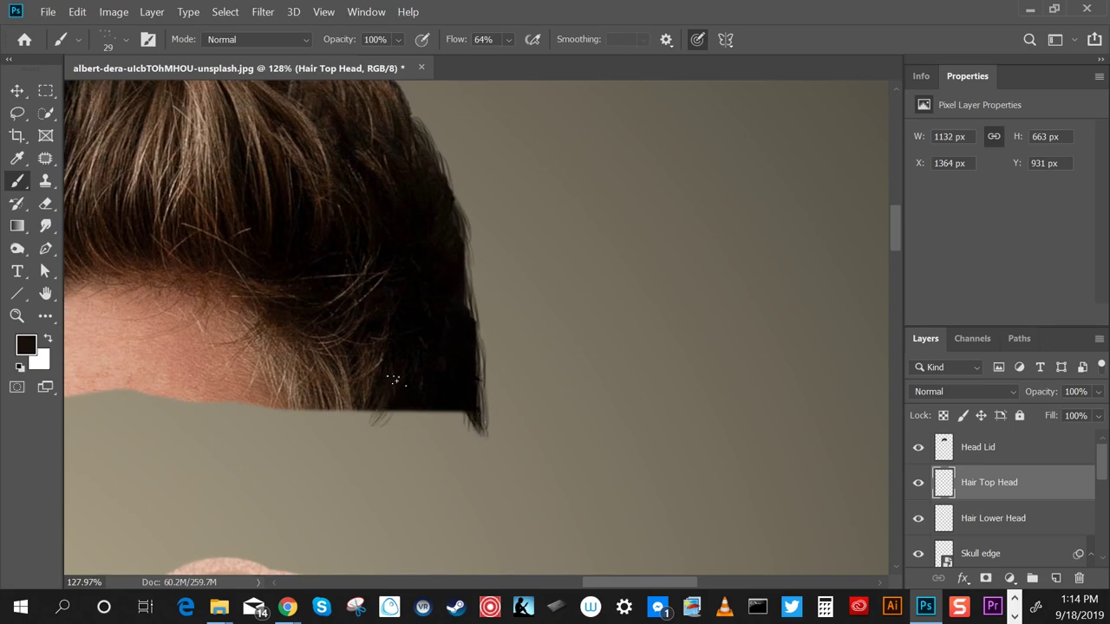
pyautogui.moveTo(428, 392)
pyautogui.mouseDown()
pyautogui.moveTo(451, 396)
pyautogui.moveTo(471, 438)
pyautogui.mouseUp()
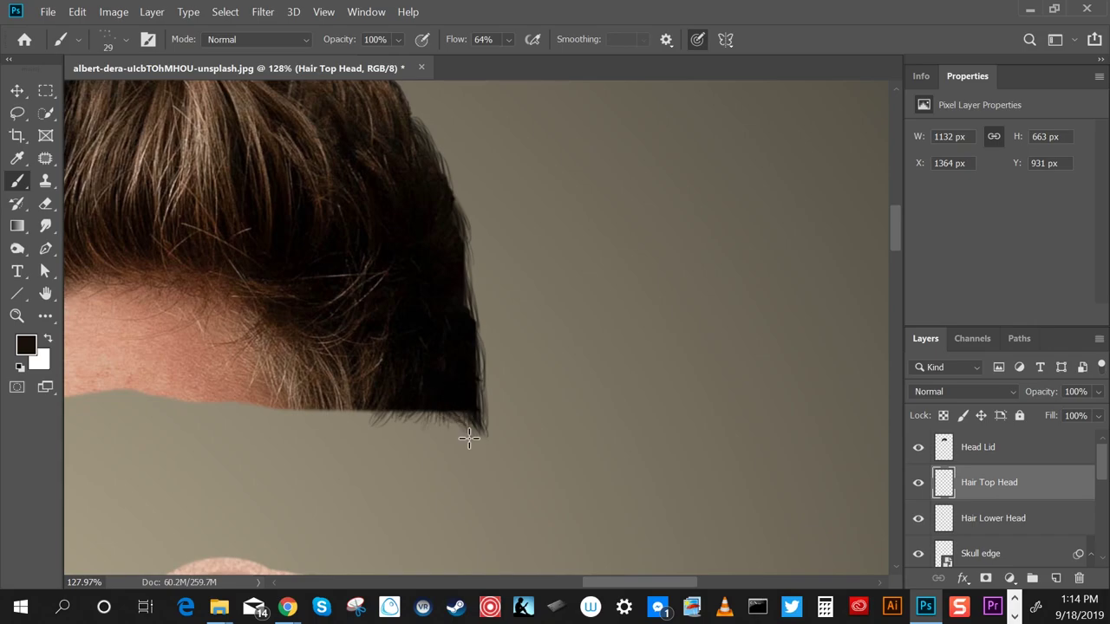
pyautogui.keyDown('alt'); pyautogui.click(344, 370); pyautogui.keyUp('alt')
pyautogui.moveTo(371, 412)
pyautogui.mouseDown()
pyautogui.moveTo(340, 429)
pyautogui.moveTo(291, 425)
pyautogui.moveTo(322, 426)
pyautogui.mouseUp()
pyautogui.keyDown('alt'); pyautogui.click(310, 382); pyautogui.keyUp('alt')
pyautogui.keyDown('alt'); pyautogui.click(344, 375); pyautogui.keyUp('alt')
pyautogui.keyDown('alt'); pyautogui.click(395, 370); pyautogui.keyUp('alt')
pyautogui.moveTo(422, 411)
pyautogui.mouseDown()
pyautogui.moveTo(362, 432)
pyautogui.moveTo(395, 428)
pyautogui.mouseUp()
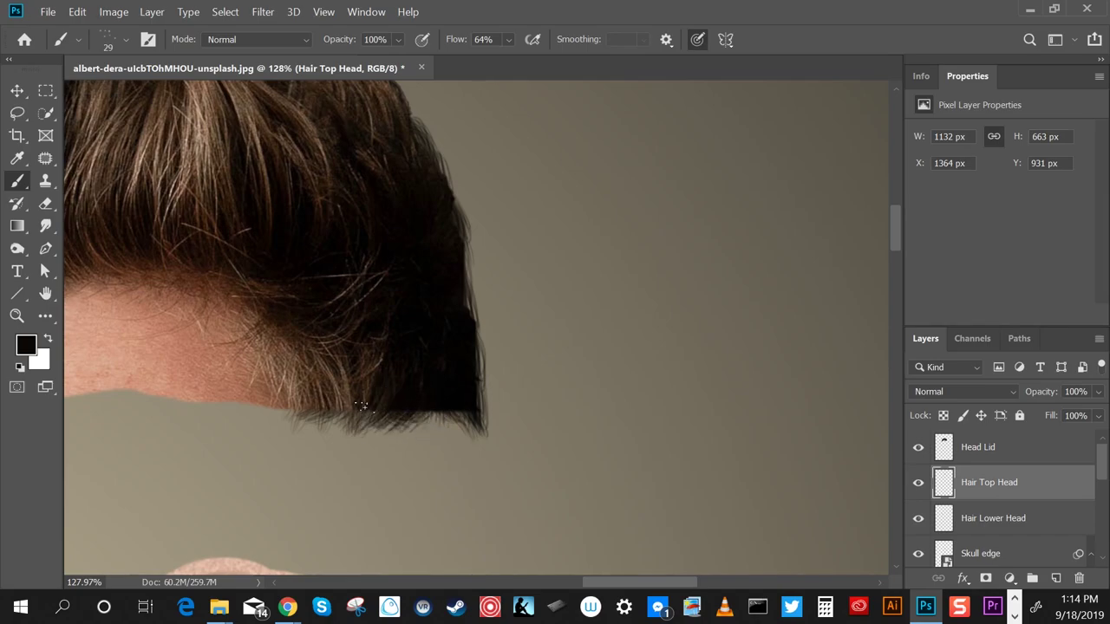
# Sample several brown and near-black hair colours along the bottom edge
pyautogui.keyDown('alt'); pyautogui.click(355, 397); pyautogui.keyUp('alt')
pyautogui.keyDown('alt'); pyautogui.click(347, 397); pyautogui.keyUp('alt')
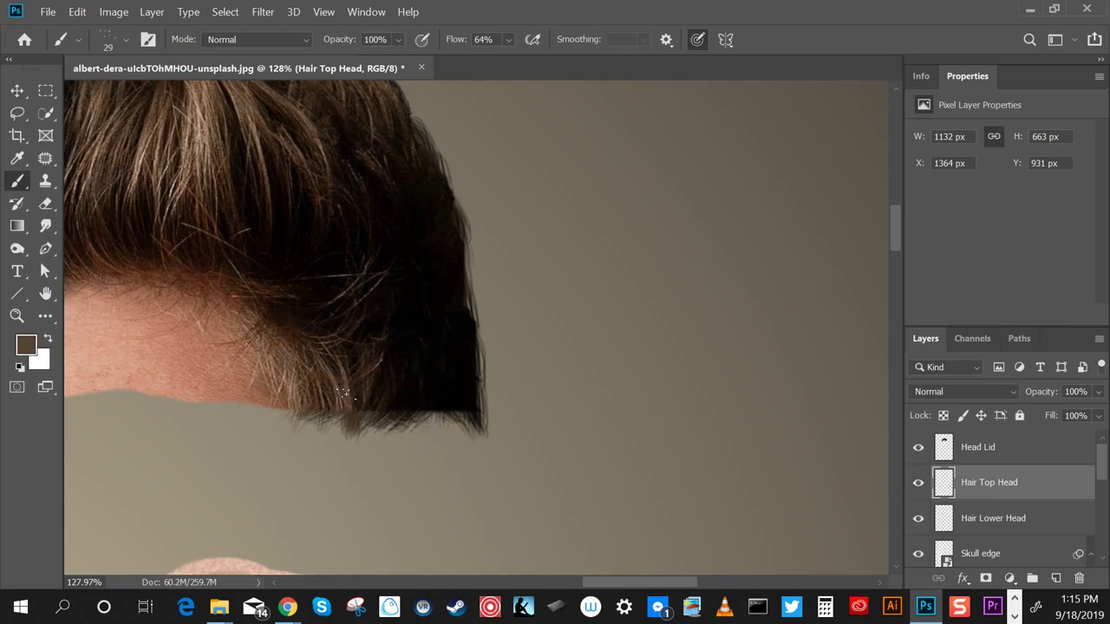
pyautogui.keyDown('alt'); pyautogui.click(341, 384); pyautogui.keyUp('alt')
pyautogui.keyDown('alt'); pyautogui.click(343, 402); pyautogui.keyUp('alt')
pyautogui.keyDown('alt'); pyautogui.click(331, 404); pyautogui.keyUp('alt')
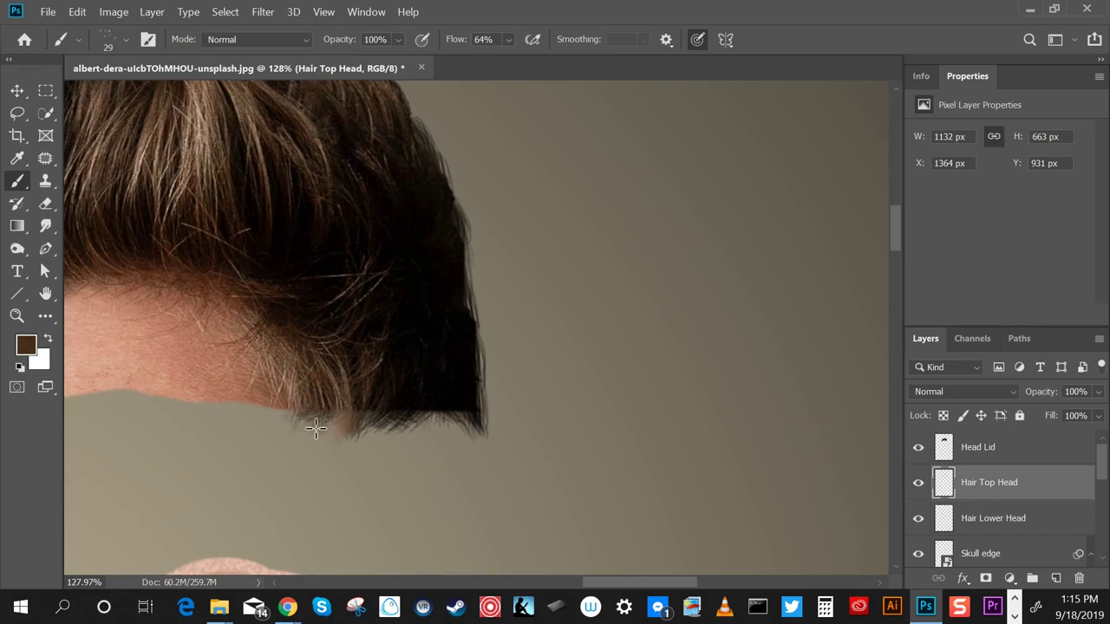
pyautogui.keyDown('alt'); pyautogui.click(407, 364); pyautogui.keyUp('alt')
pyautogui.keyDown('alt'); pyautogui.click(336, 383); pyautogui.keyUp('alt')
pyautogui.keyDown('alt'); pyautogui.click(448, 359); pyautogui.keyUp('alt')
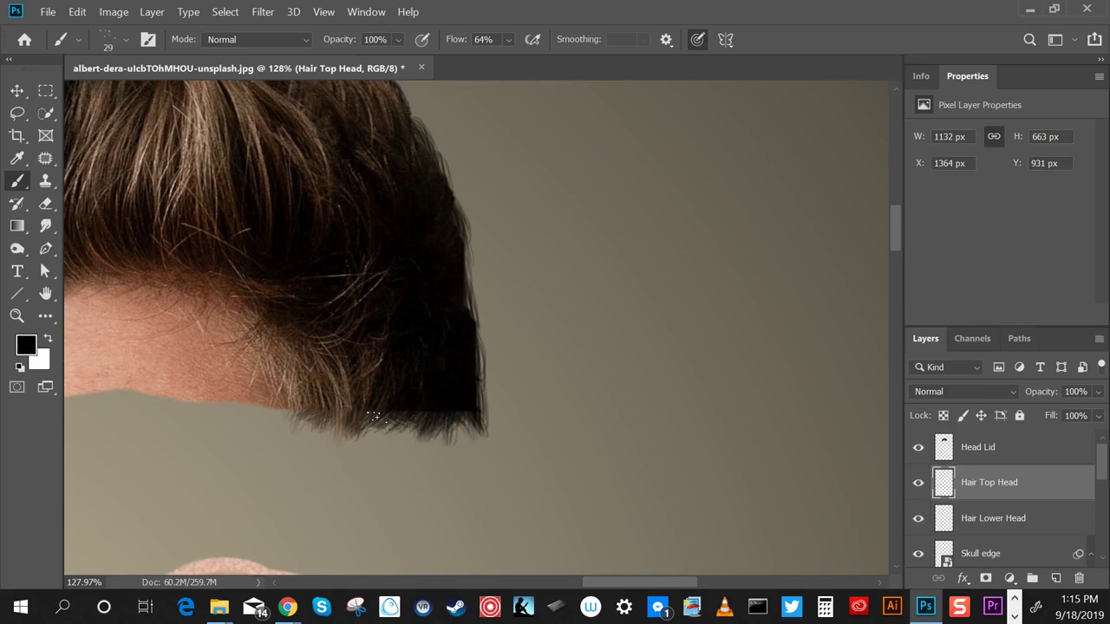
# Zoom out to see the whole split head
pyautogui.press('z')
pyautogui.scroll(-5, 668, 315)
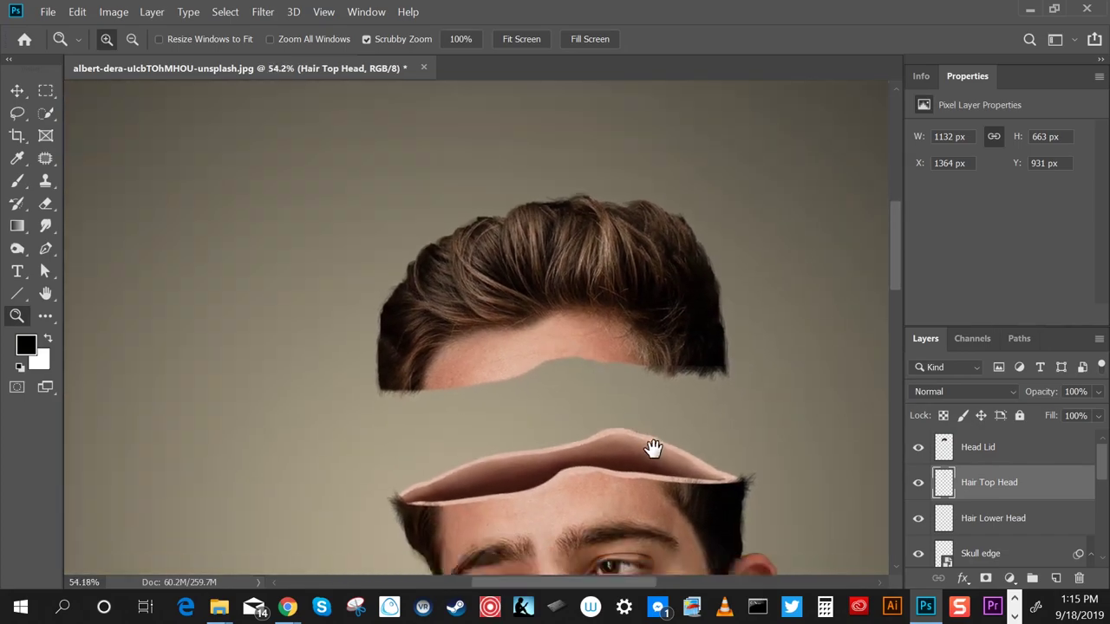
pyautogui.scroll(-1, 653, 448)
pyautogui.scroll(-3, 636, 416)
pyautogui.moveTo(636, 416); pyautogui.dragTo(537, 339)
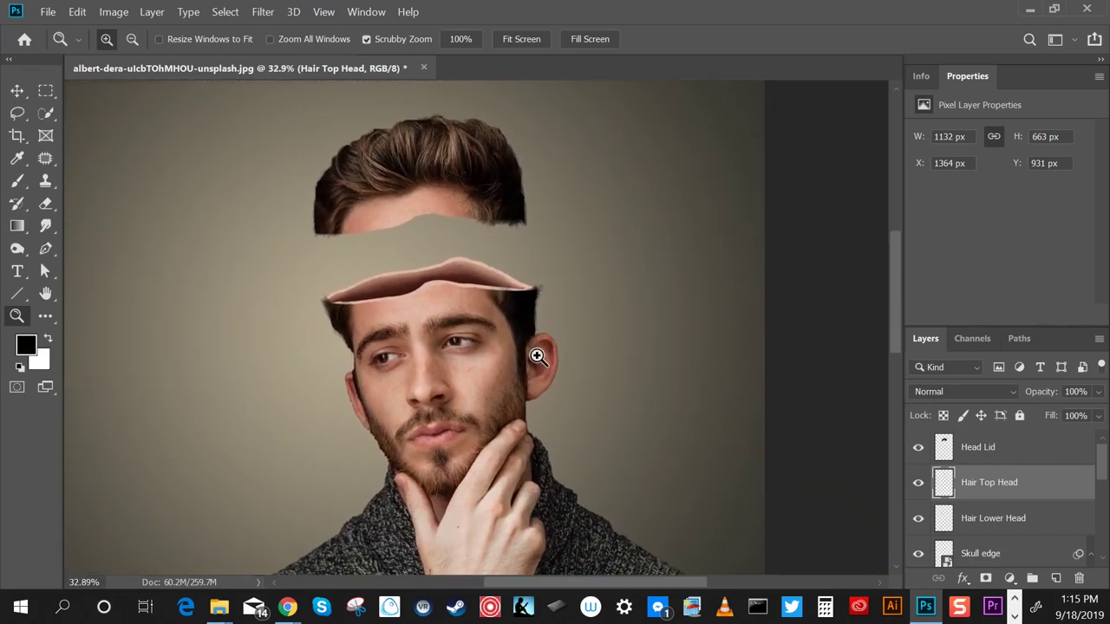
pyautogui.scroll(-5, 537, 355)
pyautogui.scroll(5, 503, 252)
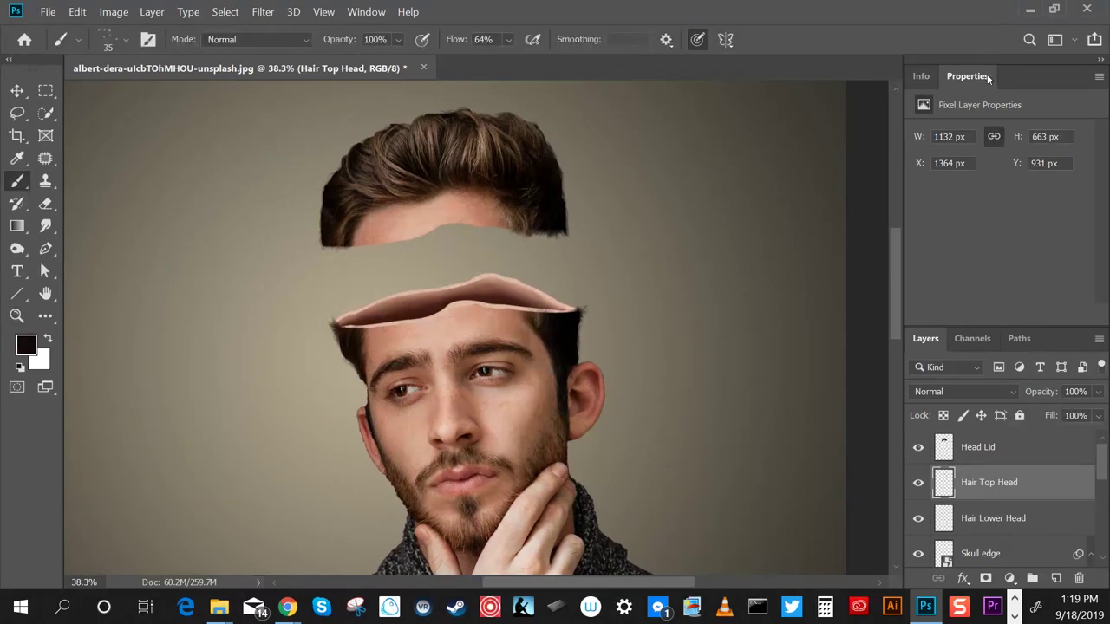
# Lasso a hair clump on Head Lid and copy it to a new layer named Hair piece
pyautogui.click(979, 448)
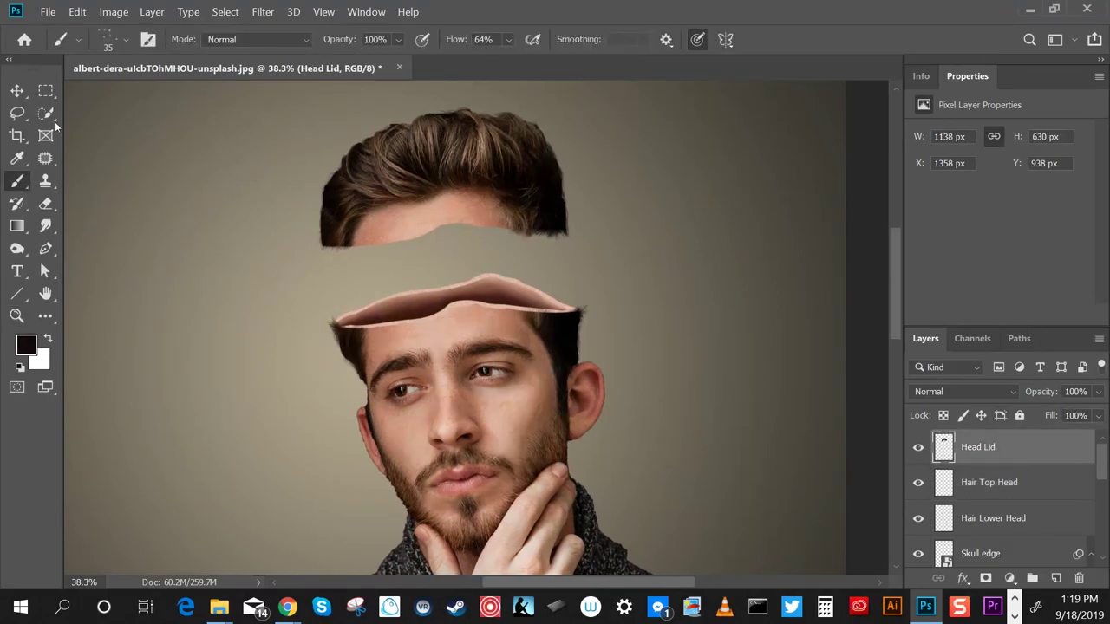
pyautogui.click(17, 112)
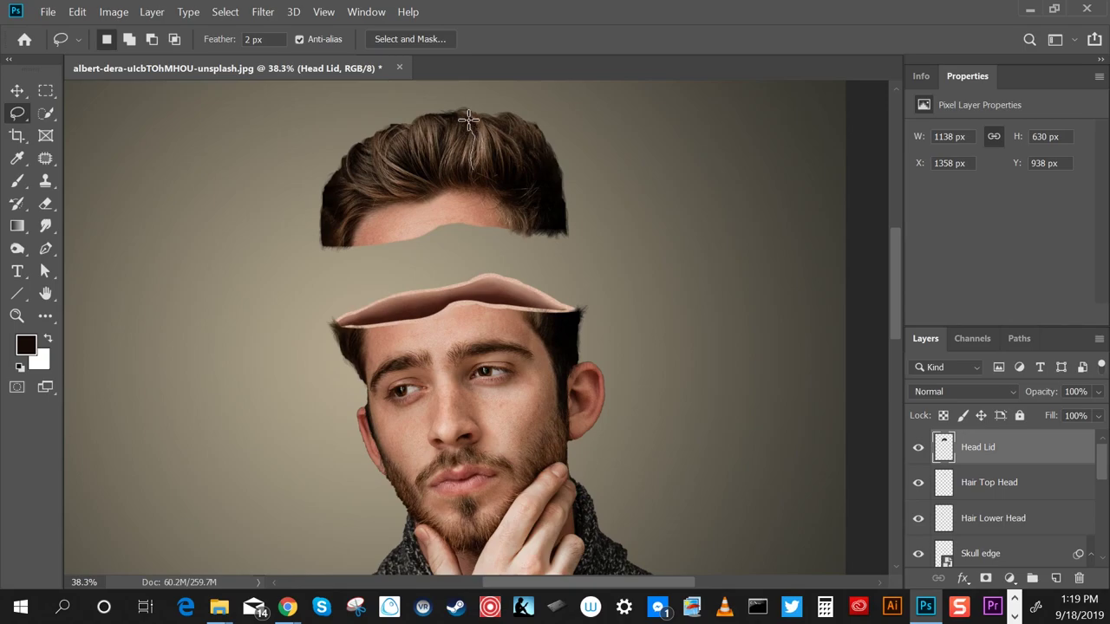
pyautogui.moveTo(478, 116); pyautogui.dragTo(482, 118)
pyautogui.click(152, 11)
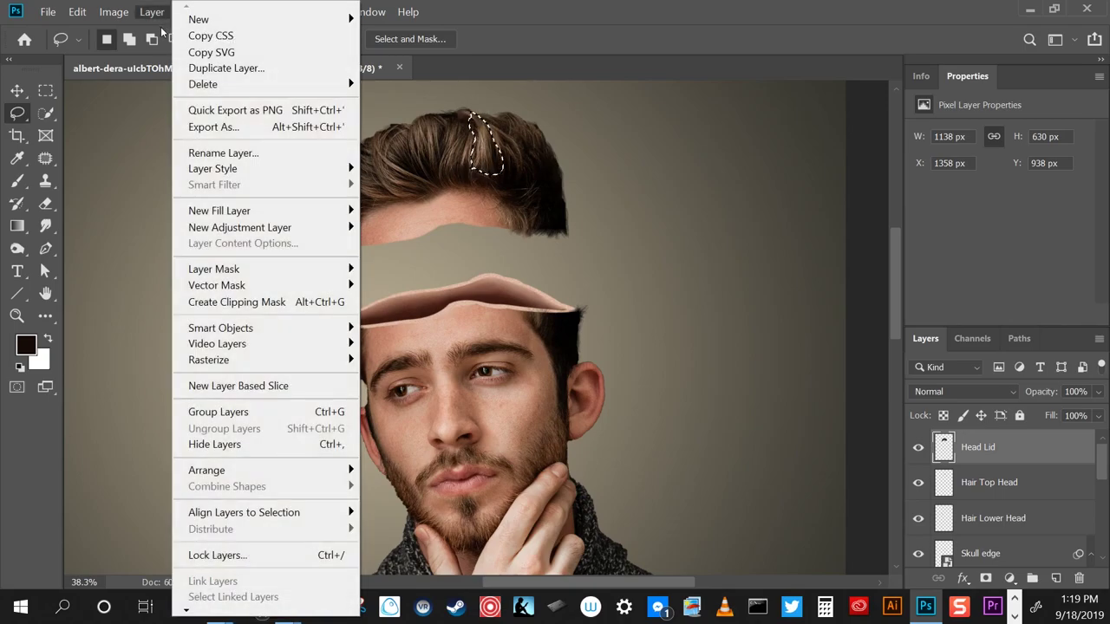
pyautogui.click(407, 176)
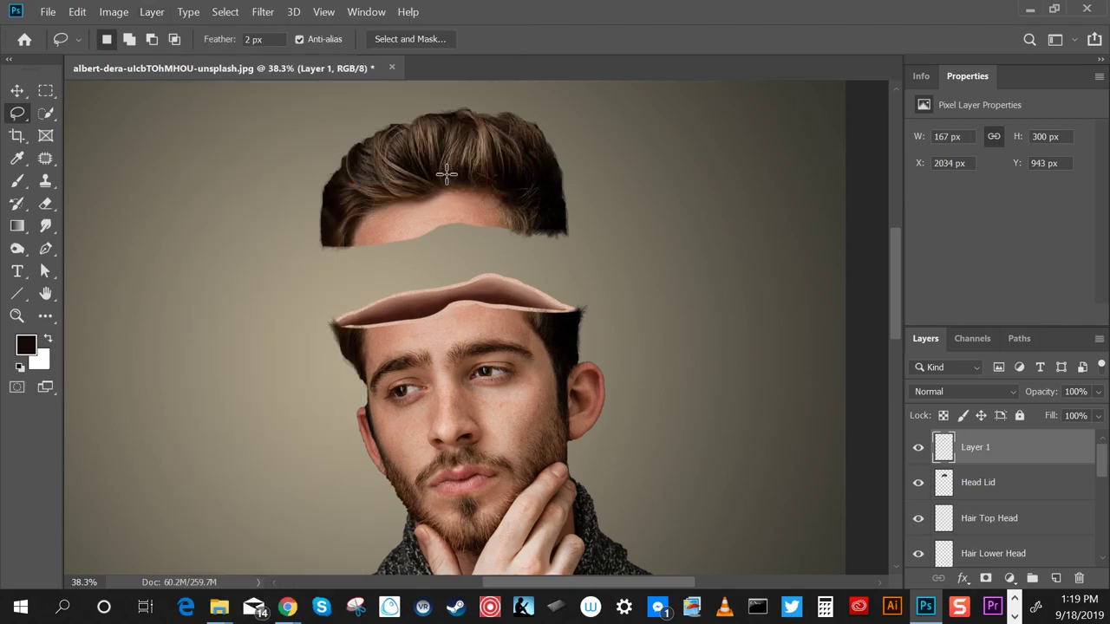
pyautogui.doubleClick(973, 447)
# Name the layer 'Hair piece', then move, flip vertically and rotate it at the lid's right edge
pyautogui.write('Hair piece')
pyautogui.press('Return')
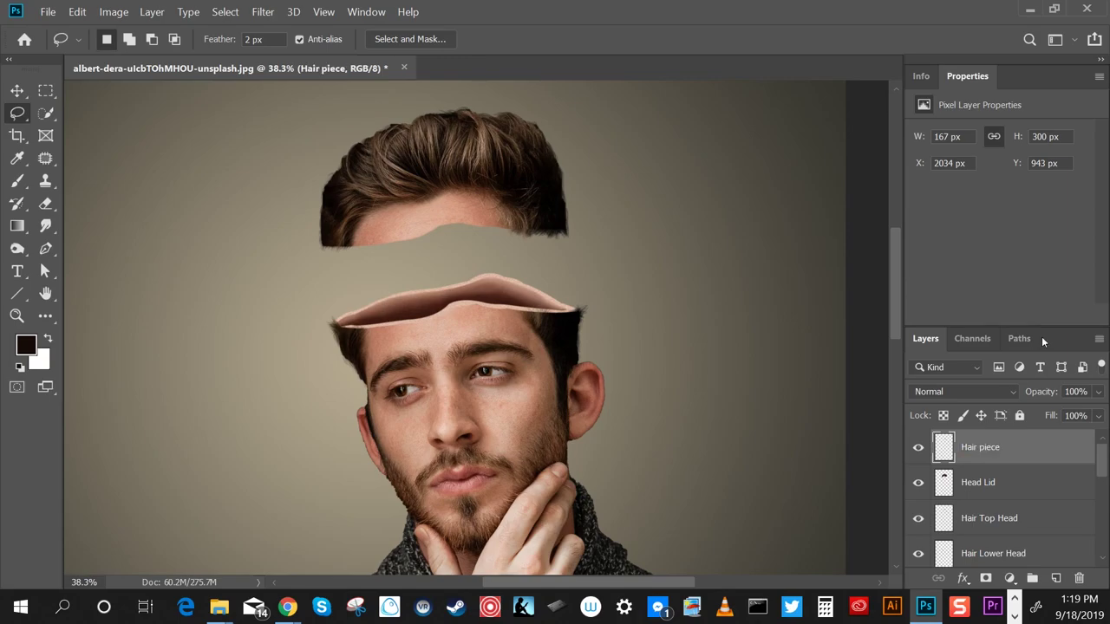
pyautogui.click(77, 11)
pyautogui.click(130, 377)
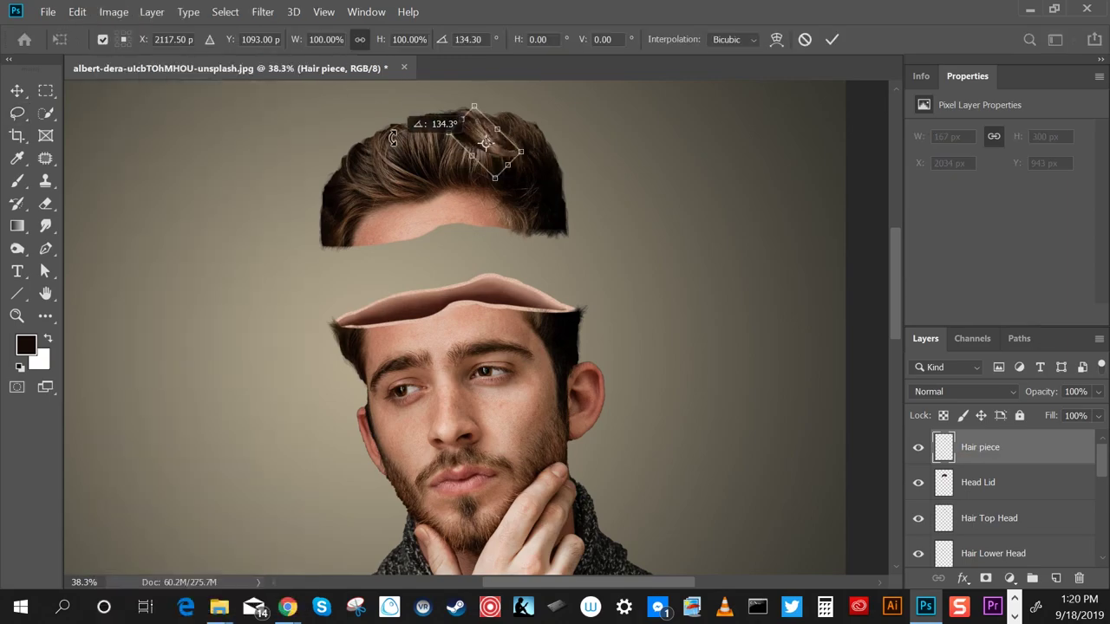
pyautogui.moveTo(488, 143)
pyautogui.mouseDown()
pyautogui.moveTo(519, 210)
pyautogui.moveTo(538, 221)
pyautogui.moveTo(562, 199)
pyautogui.mouseUp()
pyautogui.rightClick(514, 205)
pyautogui.click(626, 447)
pyautogui.moveTo(555, 264)
pyautogui.mouseDown()
pyautogui.moveTo(574, 243)
pyautogui.moveTo(533, 217)
pyautogui.mouseUp()
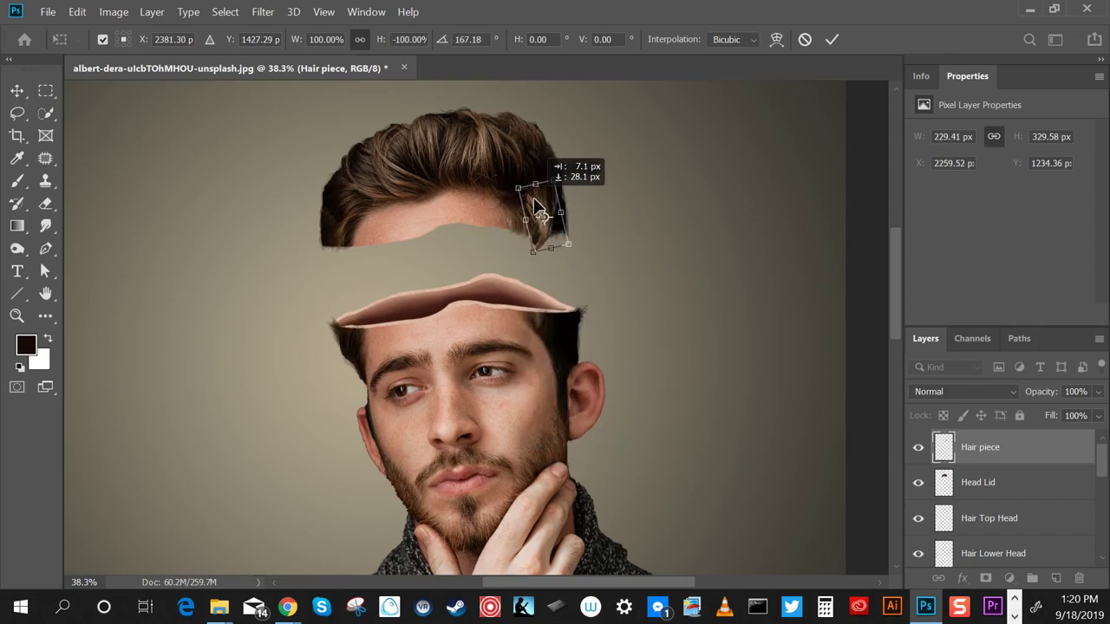
pyautogui.click(830, 41)
# Add a layer mask to Hair piece and hide stray bits at its tip with a 10 px soft brush
pyautogui.click(985, 579)
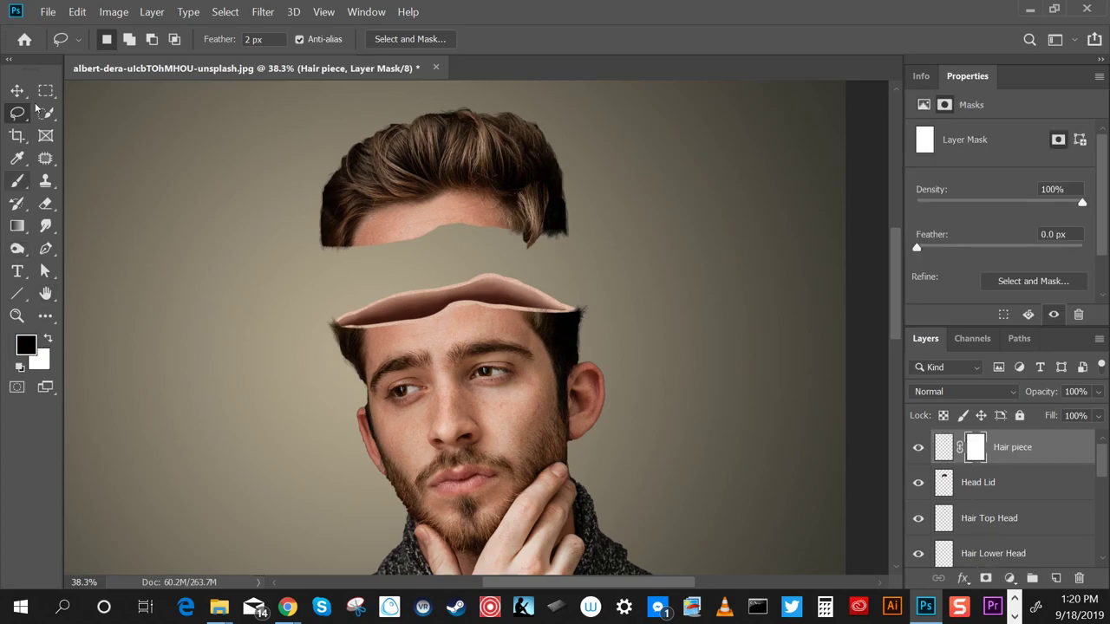
pyautogui.click(17, 181)
pyautogui.click(126, 39)
pyautogui.doubleClick(137, 186)
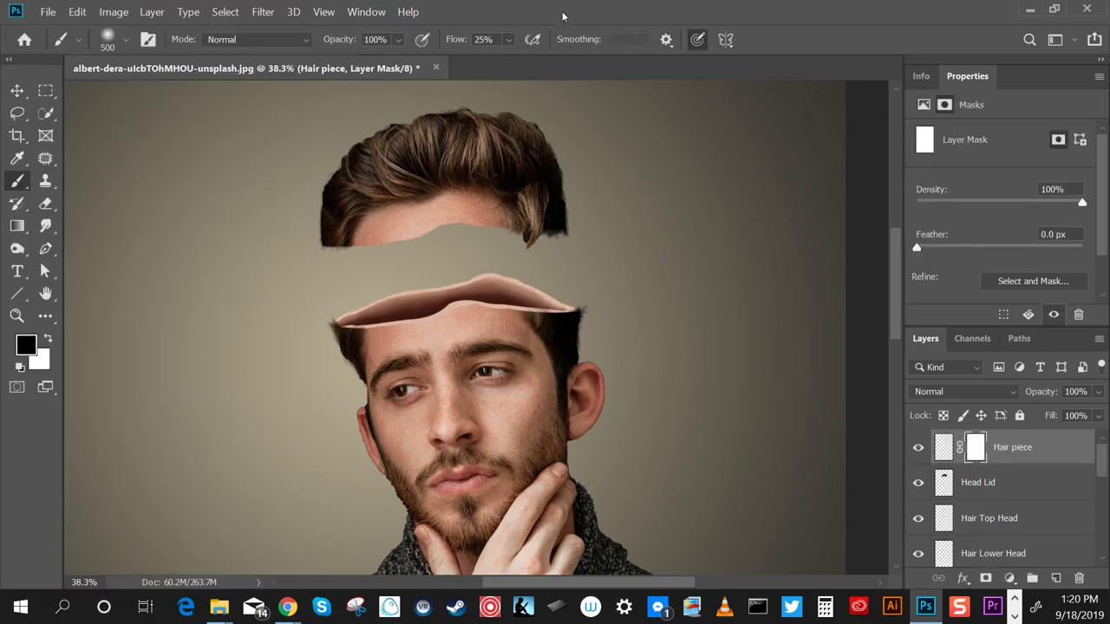
pyautogui.press('z')
pyautogui.moveTo(560, 297); pyautogui.dragTo(486, 372)
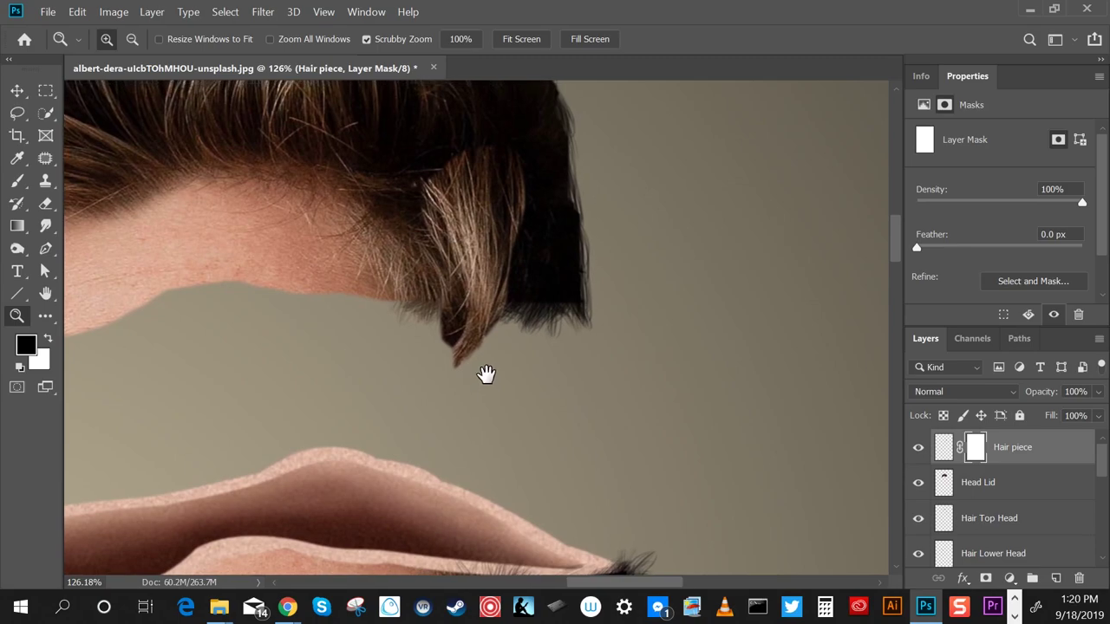
pyautogui.press('b')
pyautogui.press('[')
pyautogui.press('[')
pyautogui.press('[')
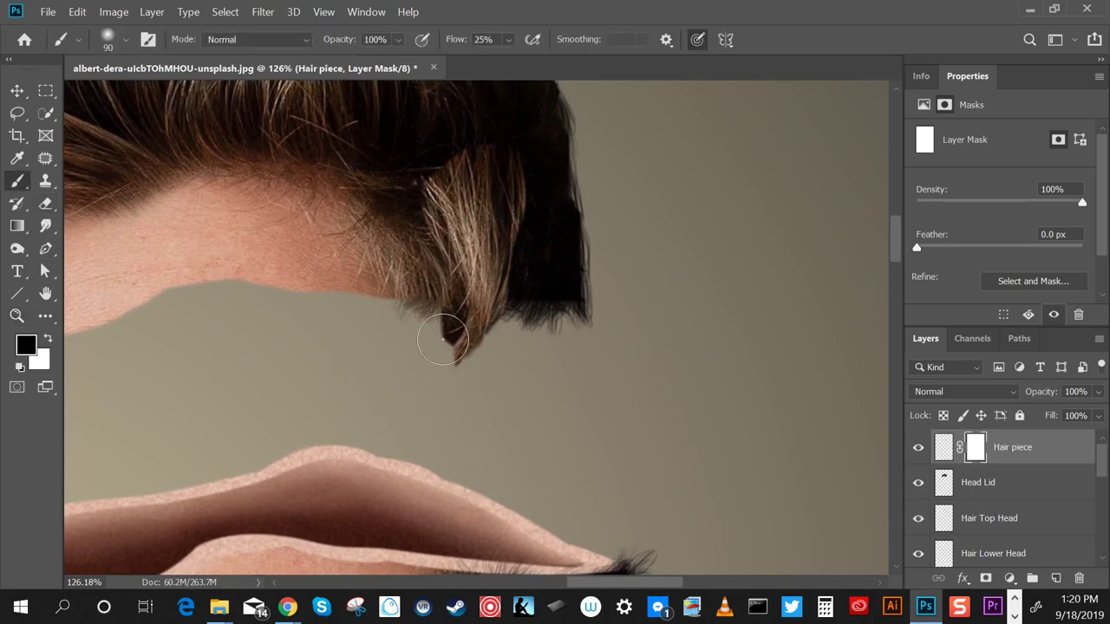
pyautogui.press('[')
pyautogui.press('[')
pyautogui.press('[')
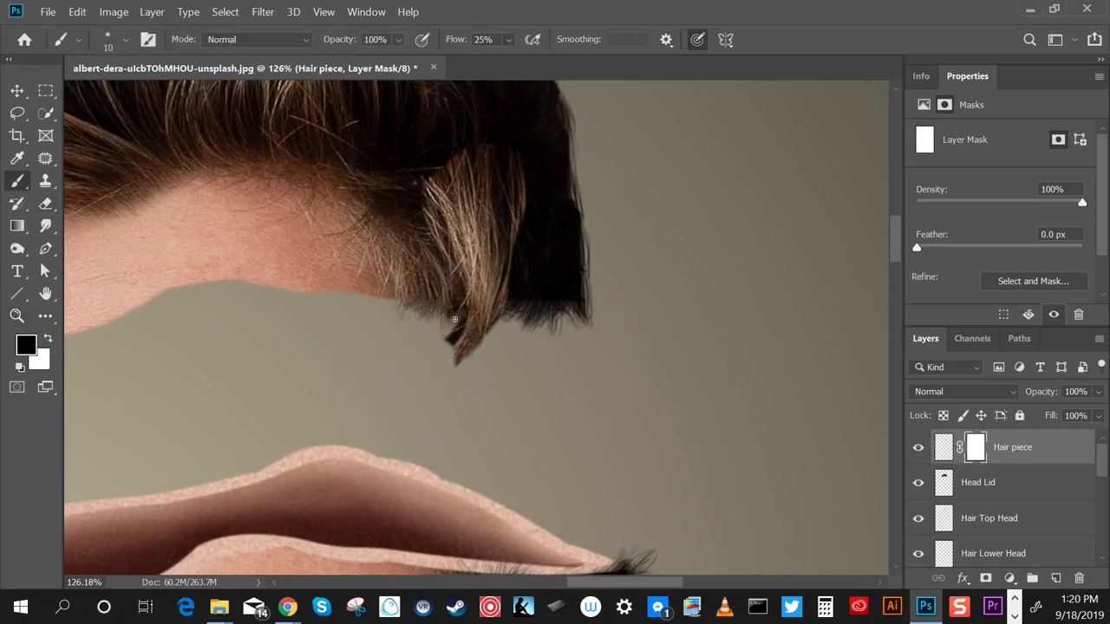
pyautogui.moveTo(449, 349); pyautogui.dragTo(463, 319)
# Blend the hair piece's edges into the hair and lid on the mask at 50% flow
pyautogui.rightClick(443, 338)
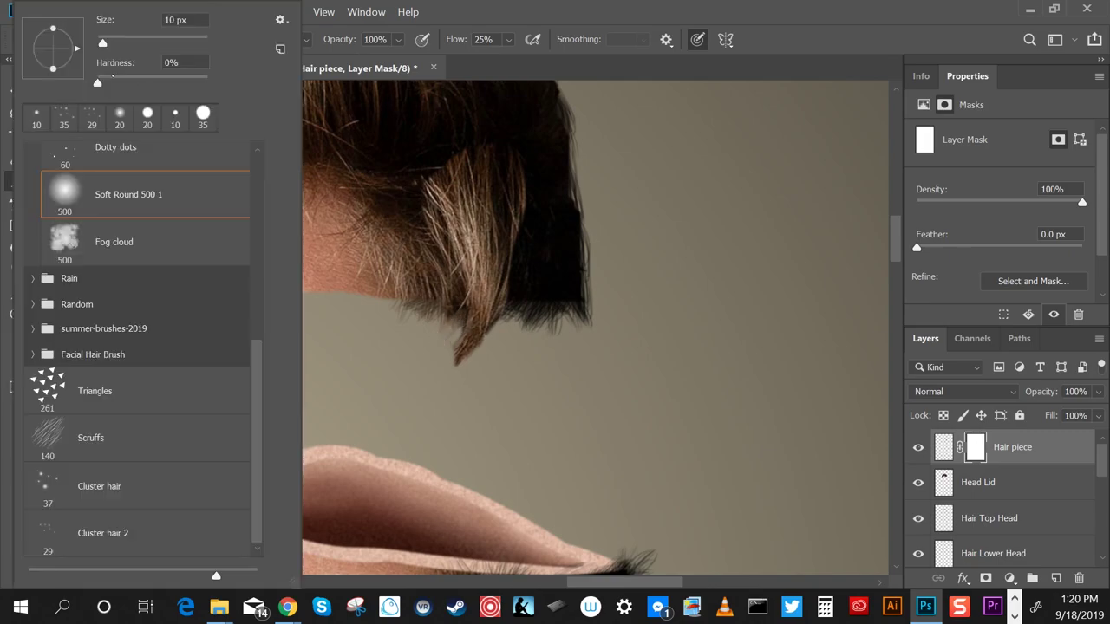
pyautogui.press('Escape')
pyautogui.hotkey('shift', '5')
pyautogui.moveTo(452, 338); pyautogui.dragTo(466, 275)
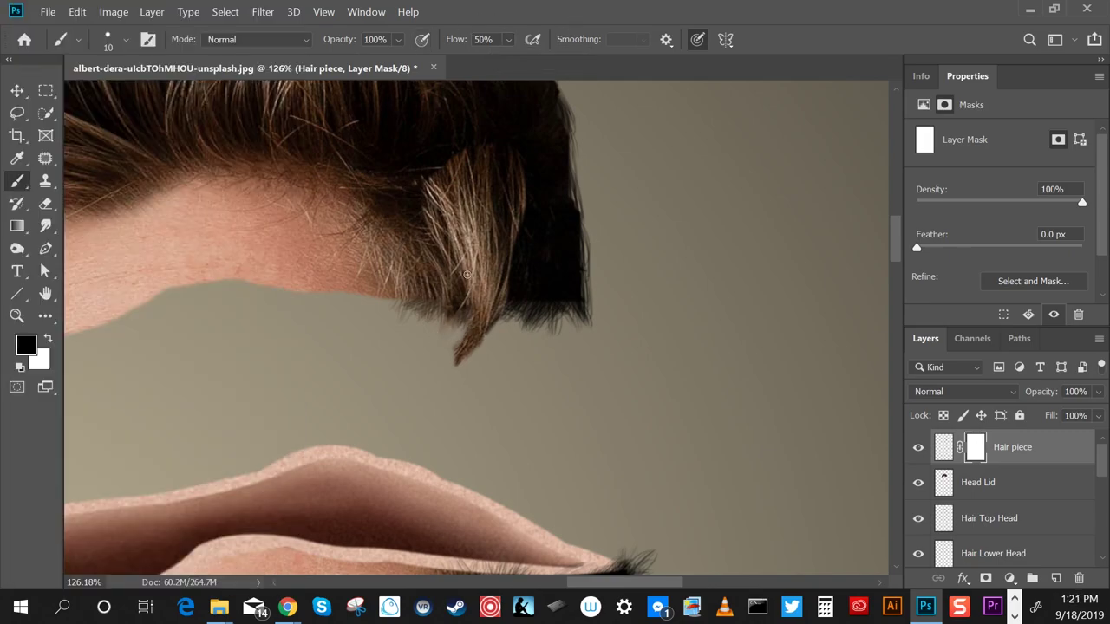
pyautogui.press('[')
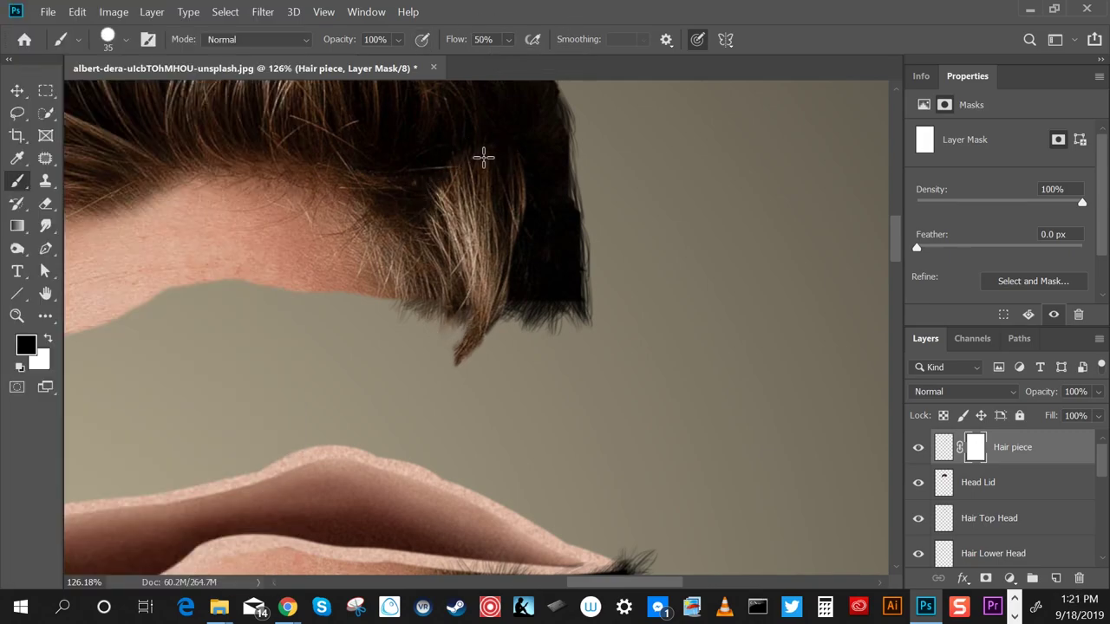
pyautogui.press('[')
pyautogui.press('[')
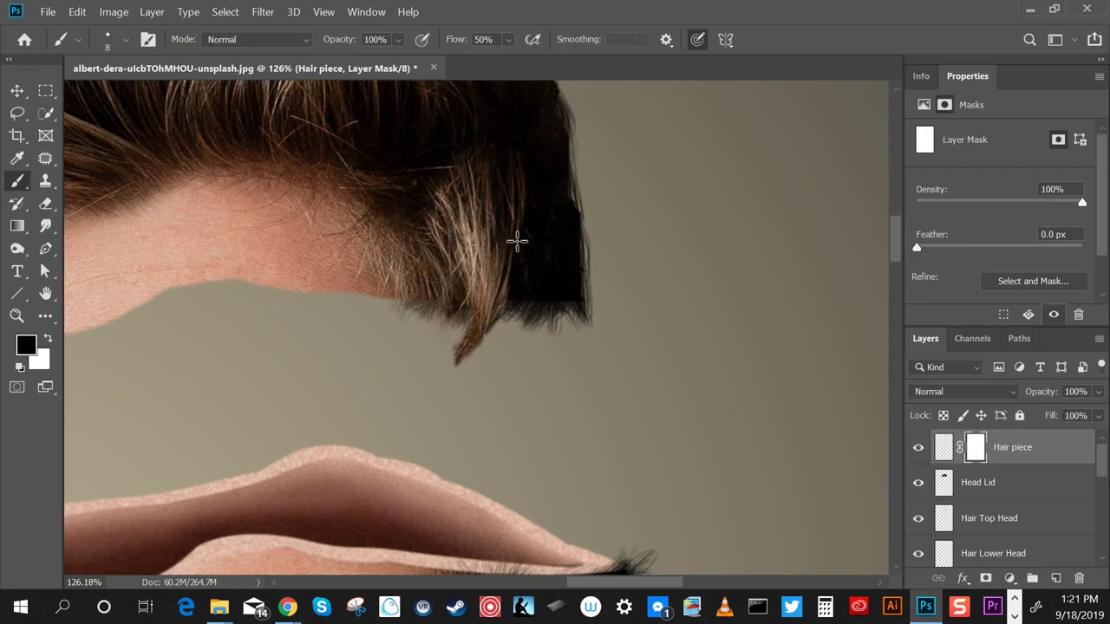
pyautogui.press(']')
pyautogui.press(']')
pyautogui.press(']')
pyautogui.rightClick(433, 187)
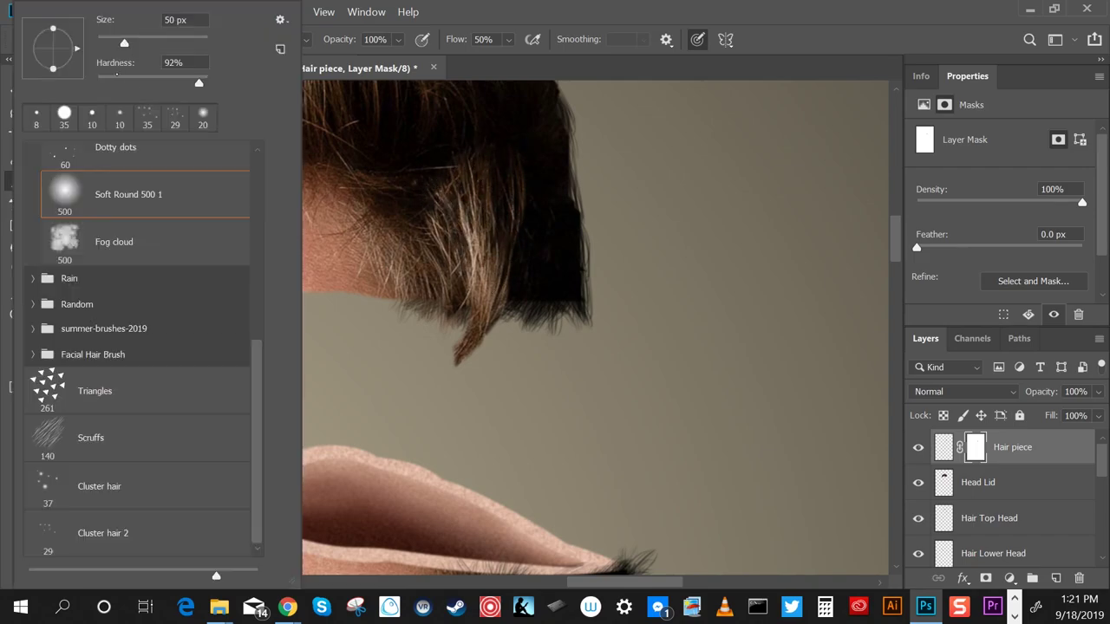
pyautogui.press('Escape')
pyautogui.moveTo(435, 178)
pyautogui.mouseDown()
pyautogui.moveTo(456, 178)
pyautogui.moveTo(440, 269)
pyautogui.mouseUp()
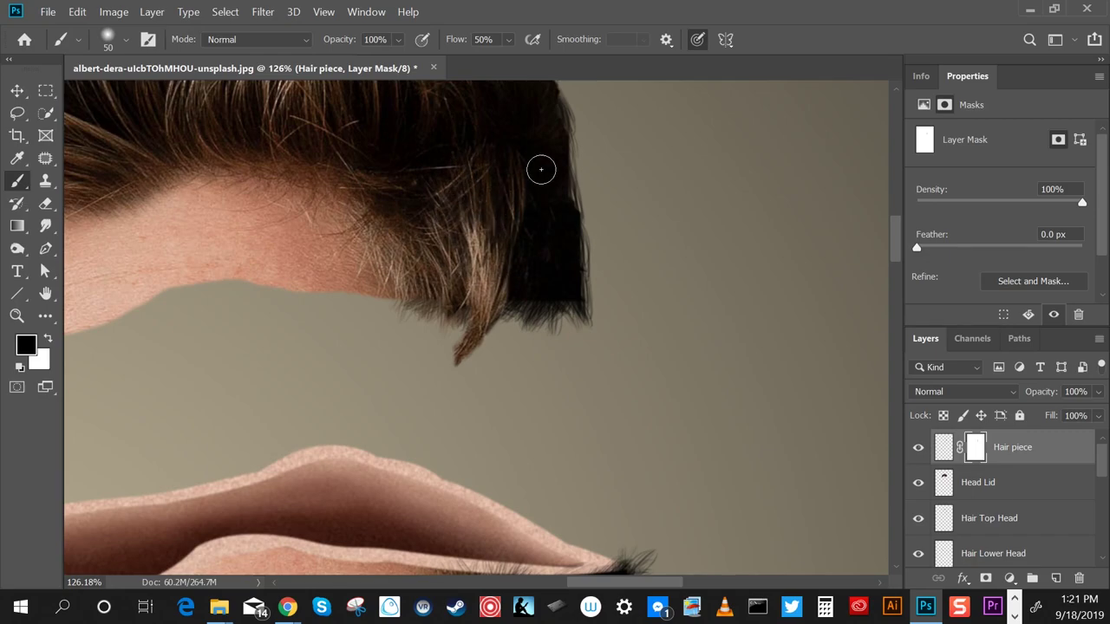
# Create a new layer named 'More hair' above Hair Top Head and pick a clumped hair brush
pyautogui.click(1040, 518)
pyautogui.hotkey('ctrl', 'shift', 'alt', 'n')
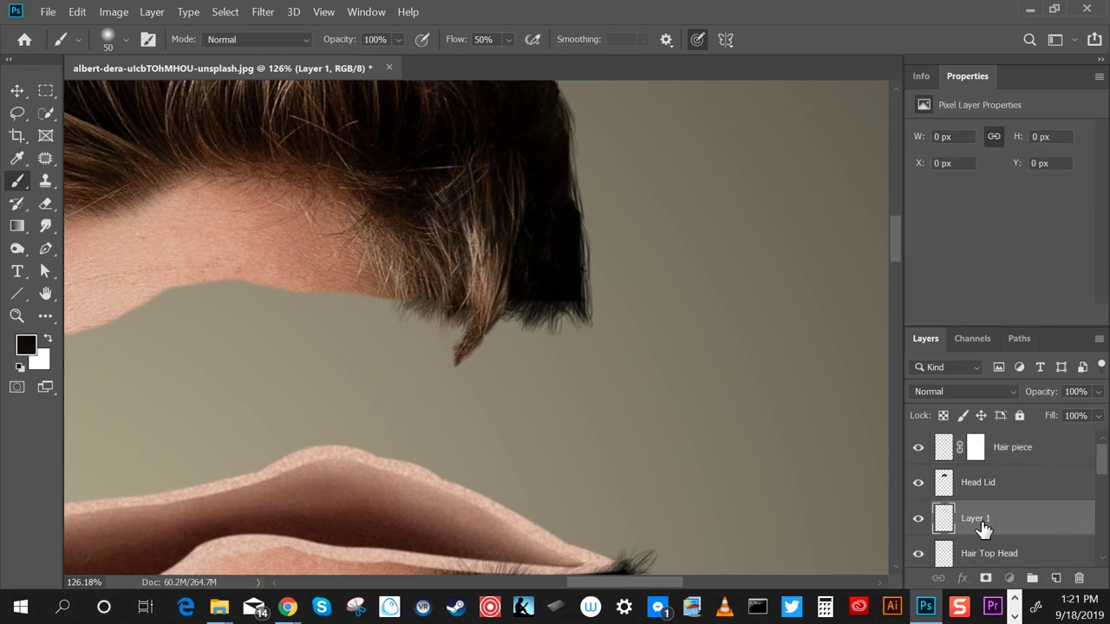
pyautogui.doubleClick(983, 518)
pyautogui.write('More hair')
pyautogui.press('Return')
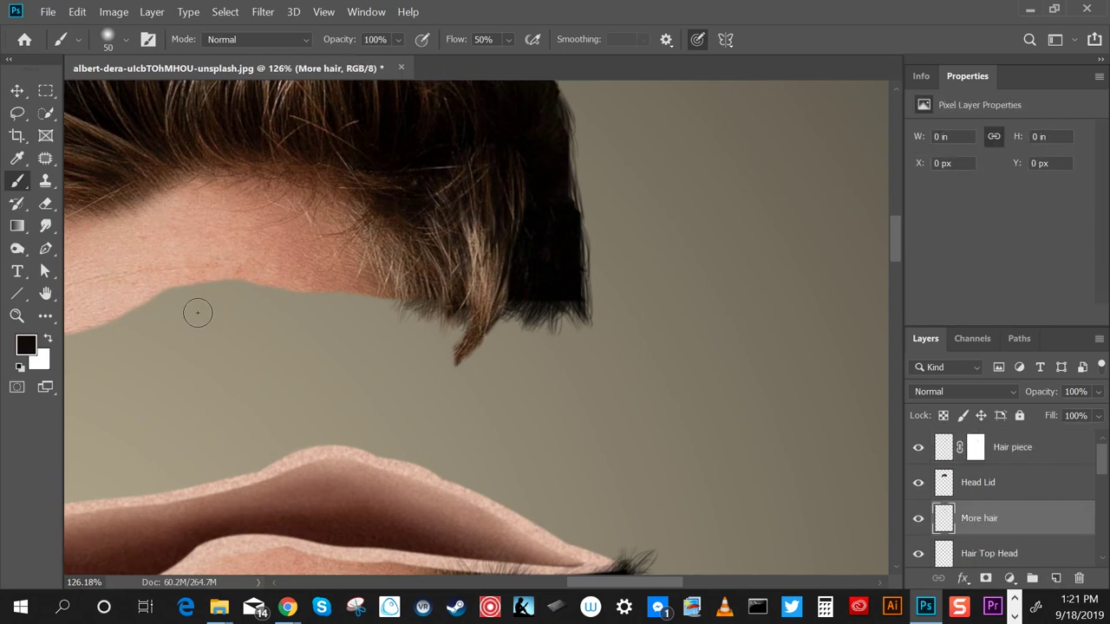
pyautogui.rightClick(193, 312)
pyautogui.click(129, 536)
pyautogui.press('Return')
# Paint dark brown and tan strands at the hair piece tip on More hair
pyautogui.keyDown('alt'); pyautogui.click(428, 128); pyautogui.keyUp('alt')
pyautogui.moveTo(461, 309)
pyautogui.mouseDown()
pyautogui.moveTo(455, 359)
pyautogui.moveTo(438, 283)
pyautogui.mouseUp()
pyautogui.keyDown('alt'); pyautogui.click(477, 306); pyautogui.keyUp('alt')
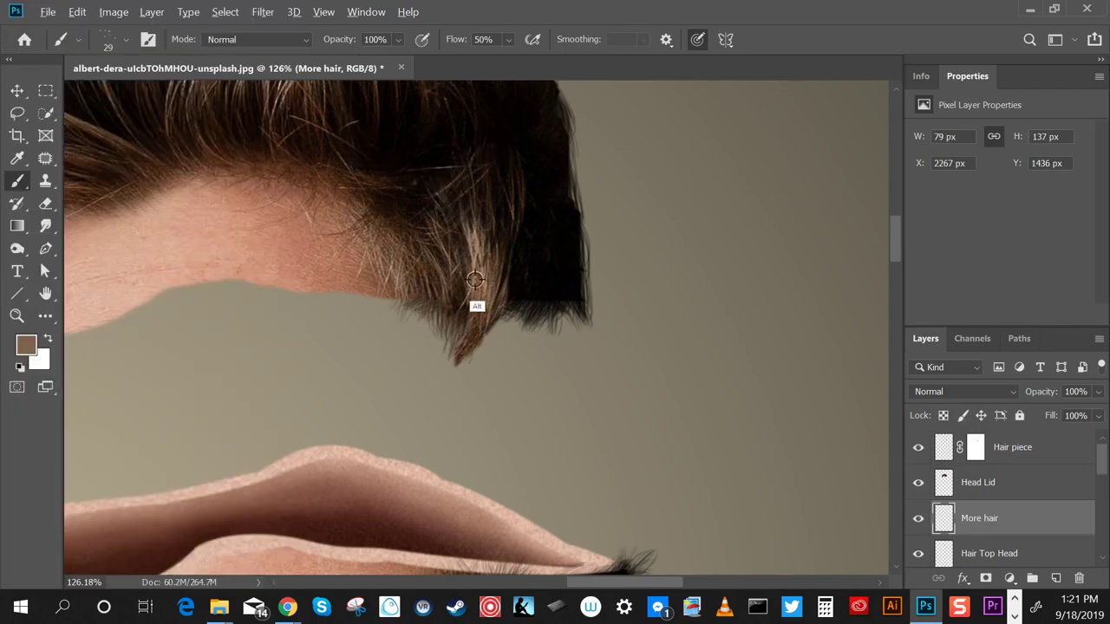
pyautogui.moveTo(456, 328)
pyautogui.mouseDown()
pyautogui.moveTo(482, 262)
pyautogui.moveTo(454, 325)
pyautogui.mouseUp()
pyautogui.keyDown('alt'); pyautogui.click(457, 337); pyautogui.keyUp('alt')
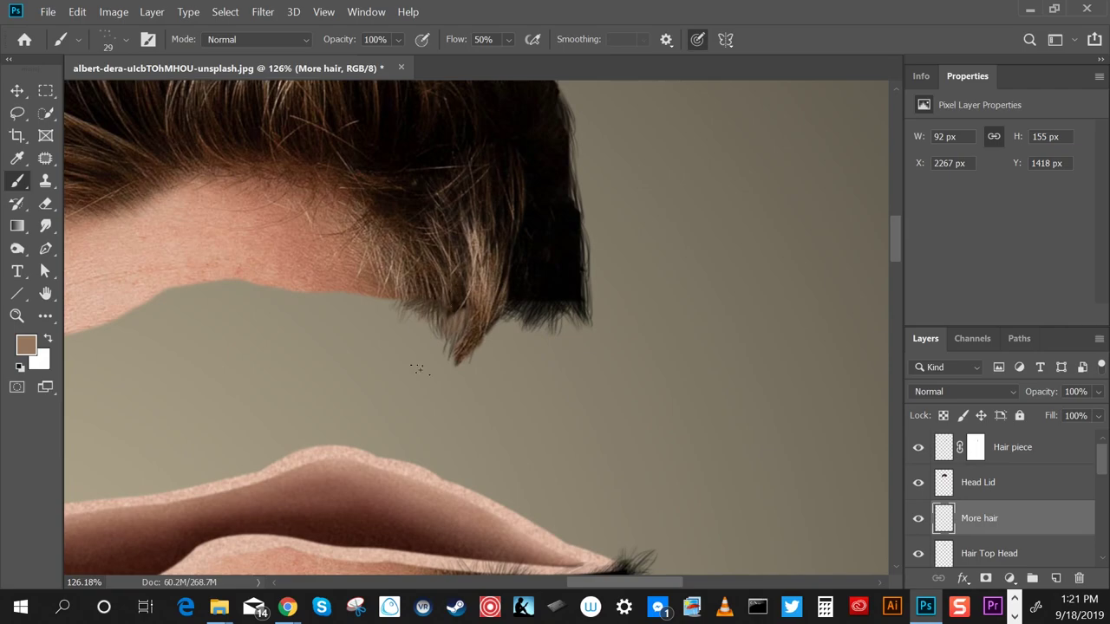
# Move More hair to the top of the layer stack and lower its opacity to 86%
pyautogui.moveTo(1040, 520); pyautogui.dragTo(1036, 475)
pyautogui.keyDown('alt'); pyautogui.click(453, 299); pyautogui.keyUp('alt')
pyautogui.moveTo(454, 314); pyautogui.dragTo(456, 330)
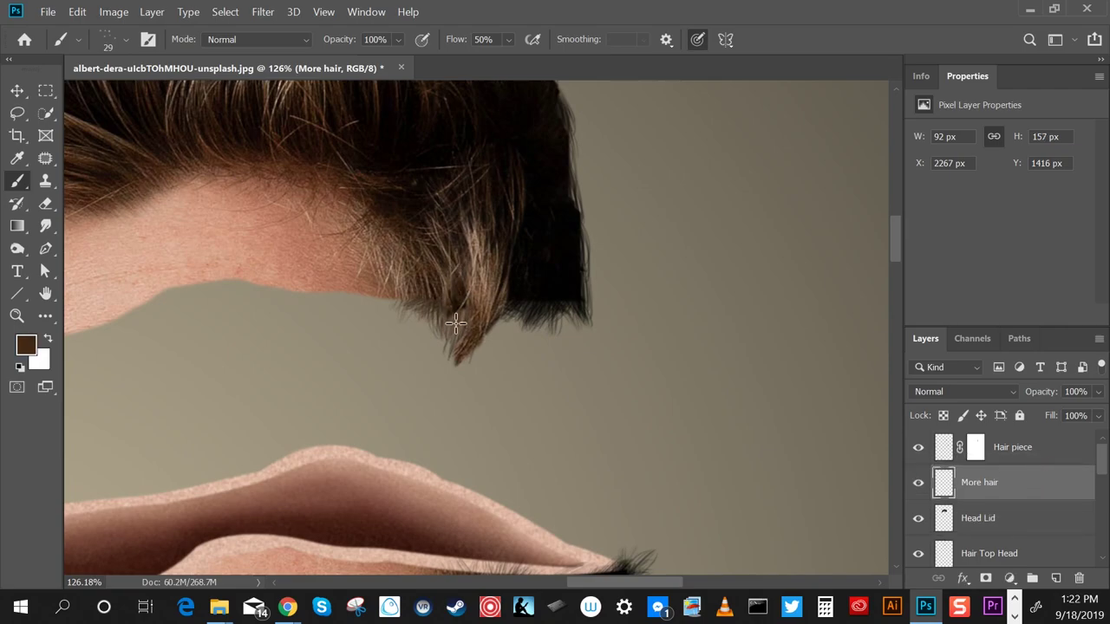
pyautogui.moveTo(1023, 482); pyautogui.dragTo(1024, 440)
pyautogui.moveTo(1098, 391); pyautogui.dragTo(1083, 412)
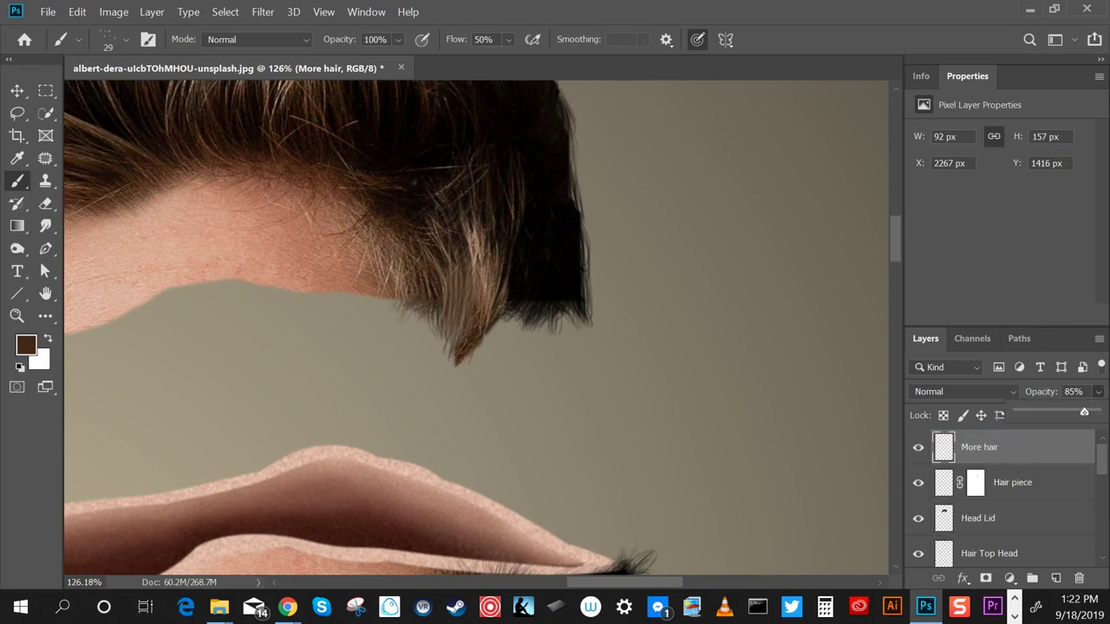
# Darken the lower-right hair tips on Hair Top Head with black at 100% flow, plus a brown stroke
pyautogui.press('z')
pyautogui.keyDown('alt'); pyautogui.click(448, 377); pyautogui.keyUp('alt')
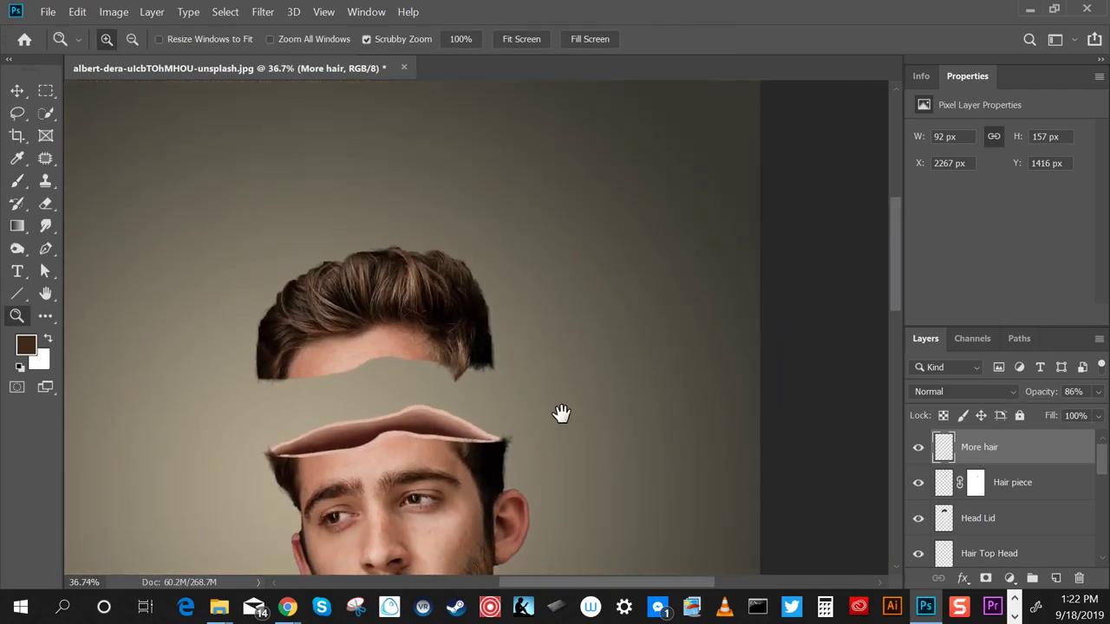
pyautogui.click(1023, 555)
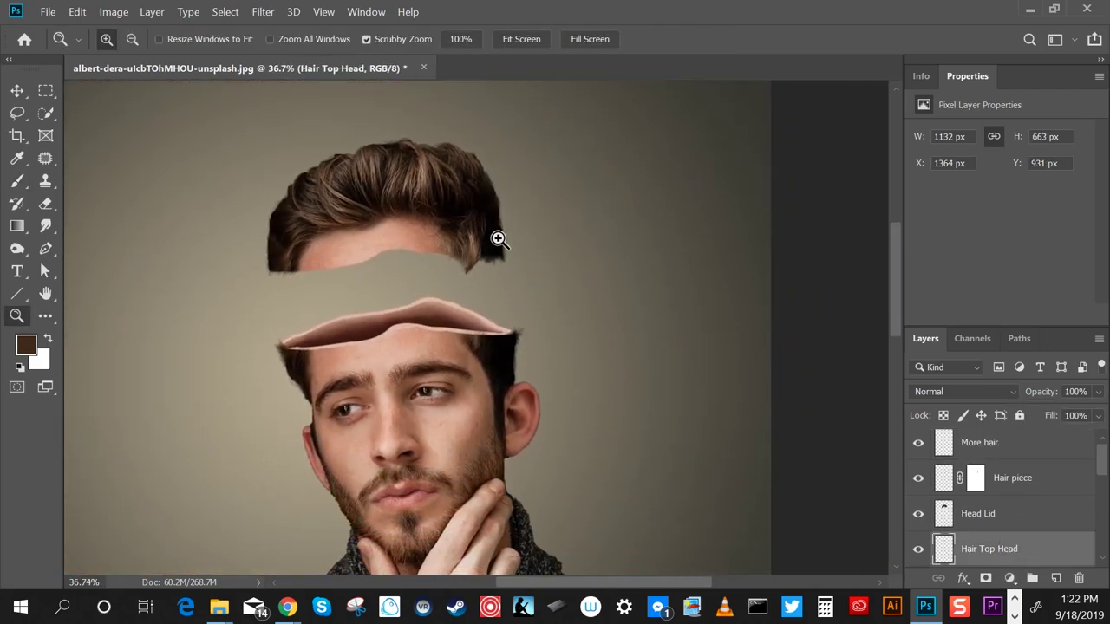
pyautogui.press('b')
pyautogui.press('d')
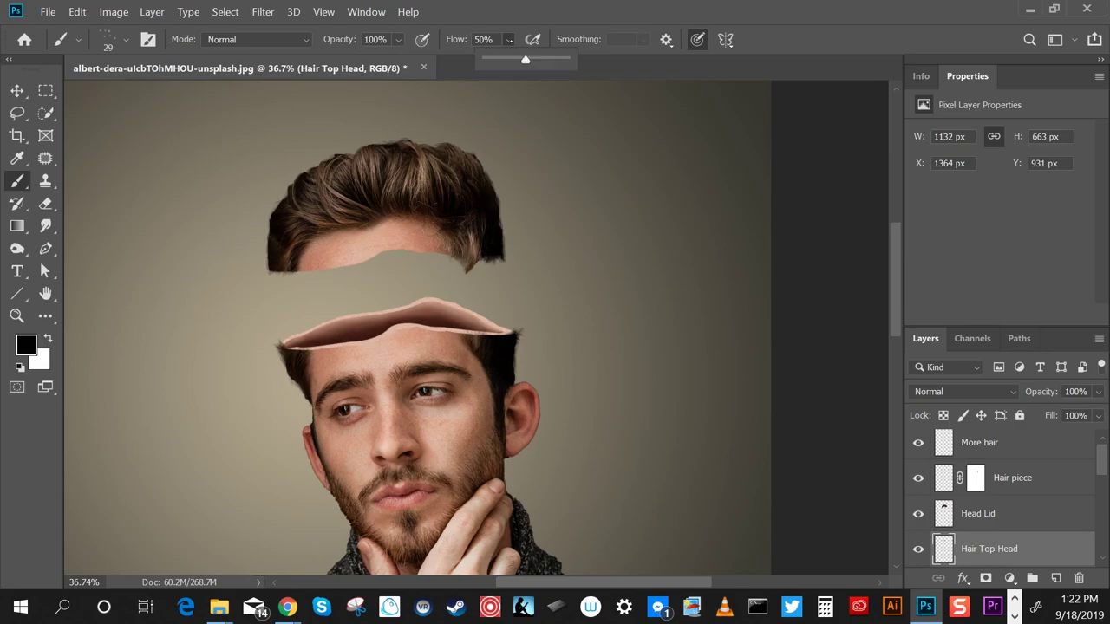
pyautogui.hotkey('shift', '0')
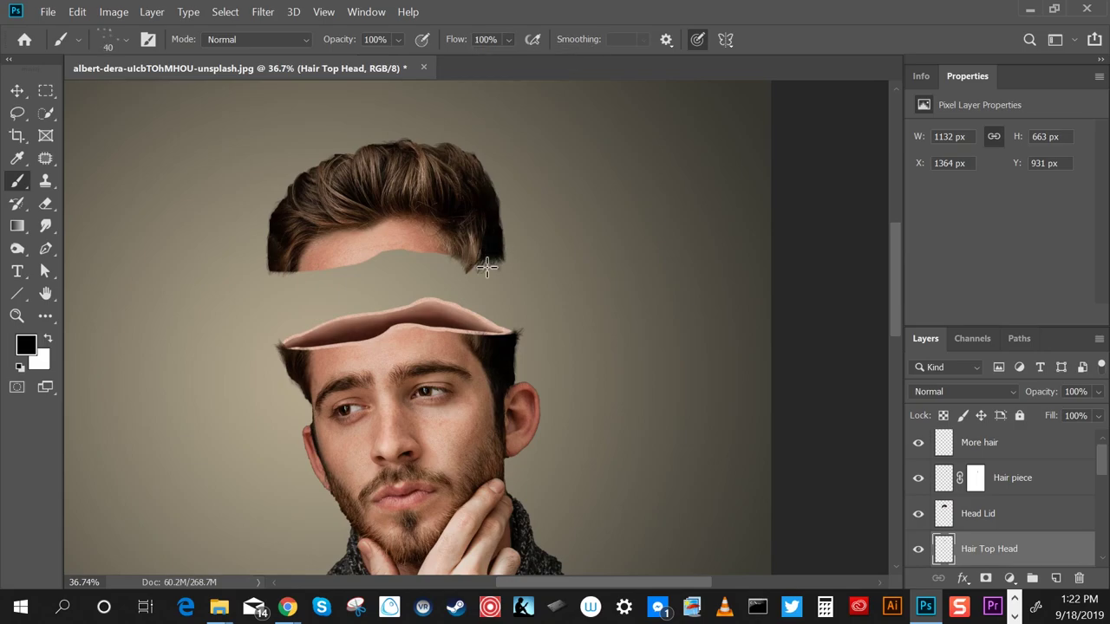
pyautogui.moveTo(486, 266); pyautogui.dragTo(470, 269)
pyautogui.keyDown('alt'); pyautogui.click(291, 253); pyautogui.keyUp('alt')
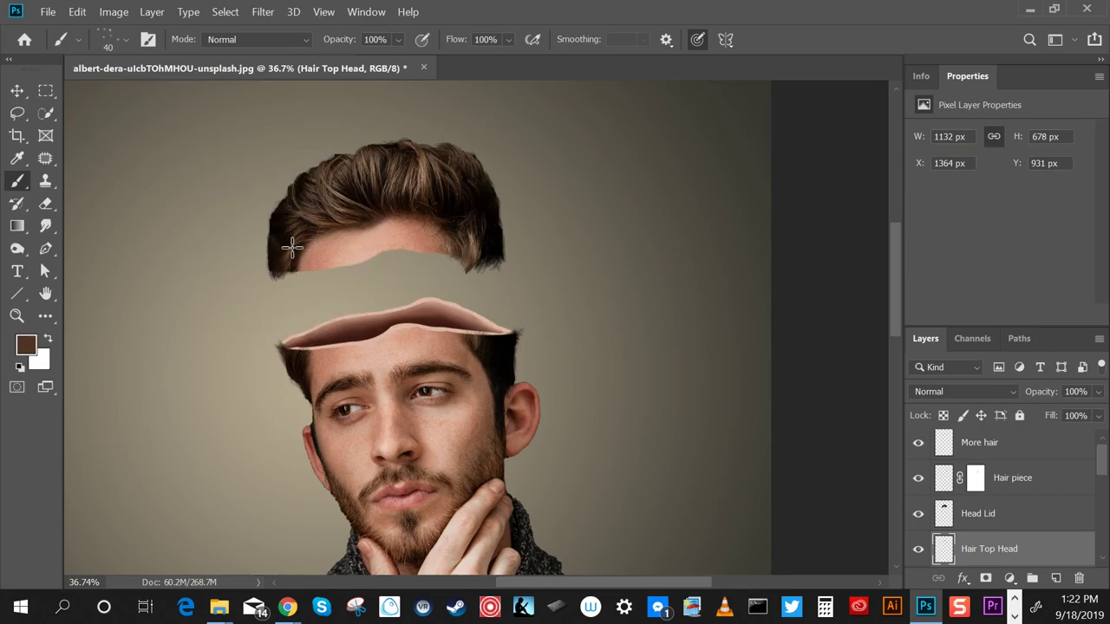
pyautogui.moveTo(288, 255); pyautogui.dragTo(282, 263)
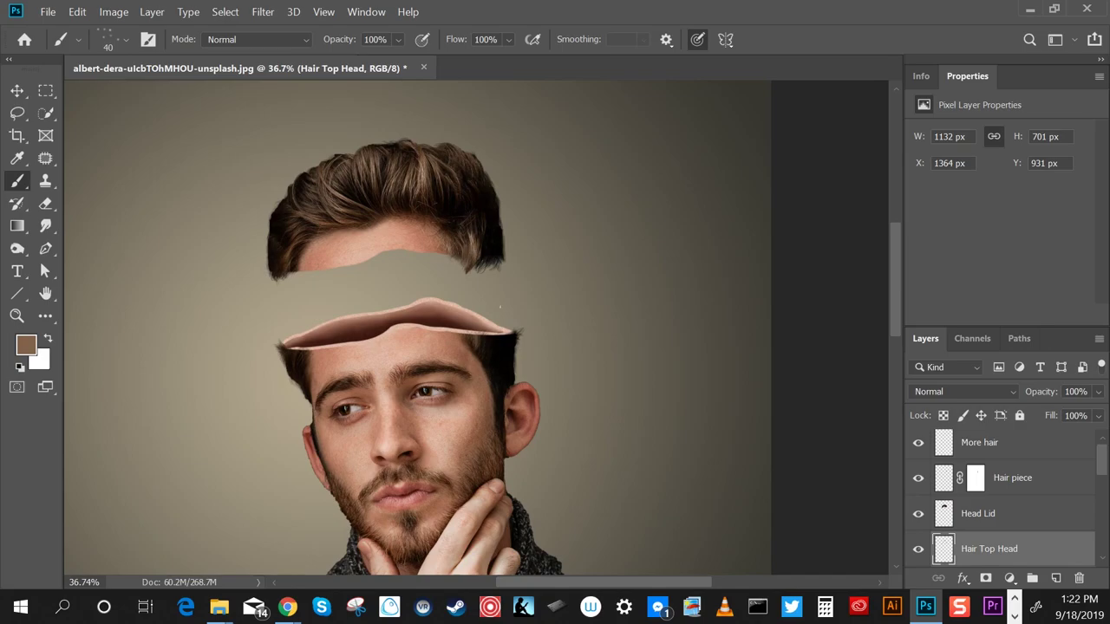
# Paint dark black strands at the right hair tips on the More hair layer
pyautogui.hotkey('alt', '.')
pyautogui.keyDown('alt'); pyautogui.click(484, 234); pyautogui.keyUp('alt')
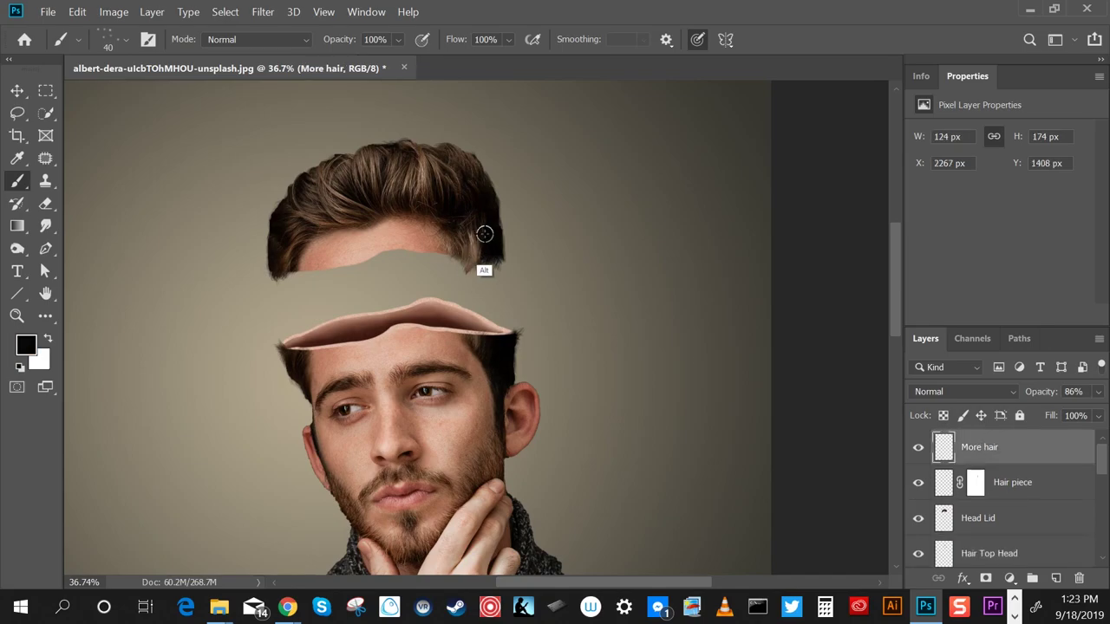
pyautogui.moveTo(484, 234); pyautogui.dragTo(472, 264)
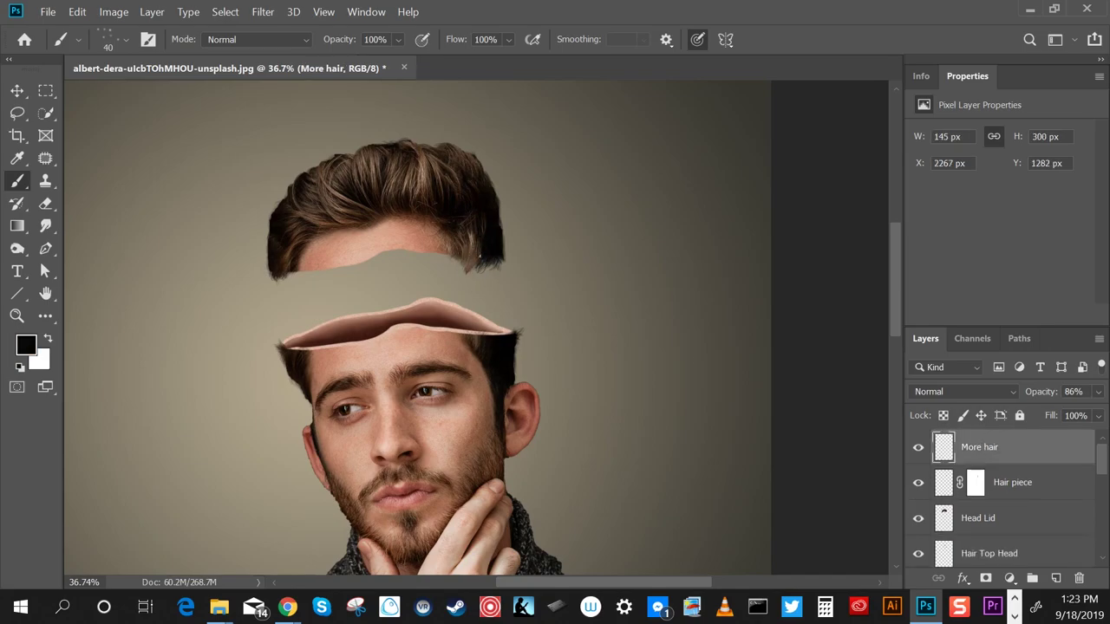
pyautogui.moveTo(1099, 463); pyautogui.dragTo(1101, 523)
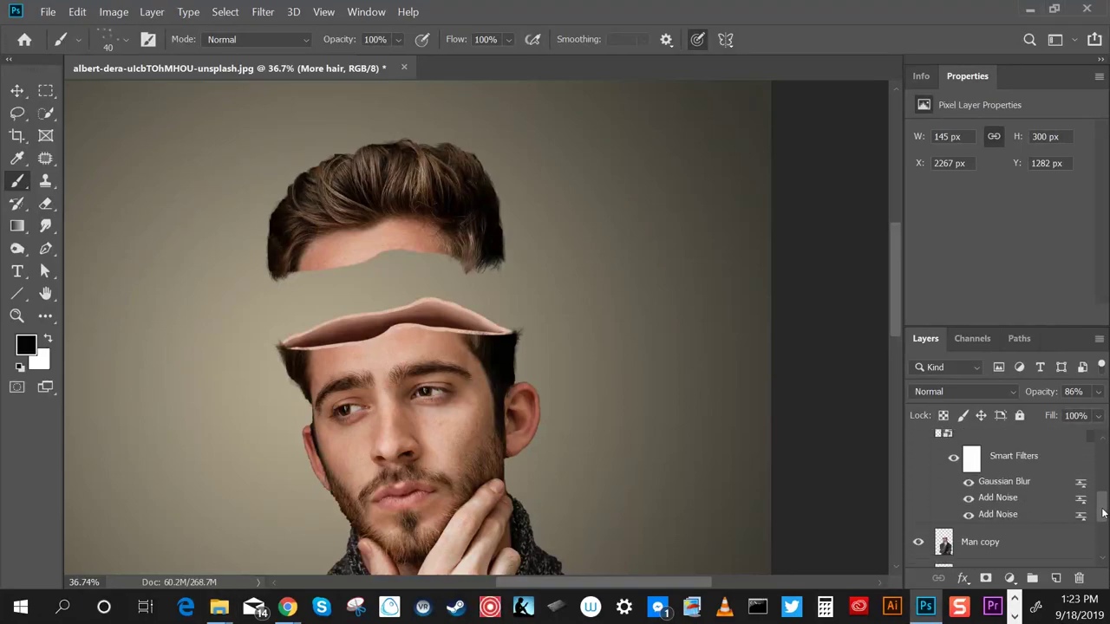
# Add a new layer above Man copy named 'Lower hair'
pyautogui.click(1065, 491)
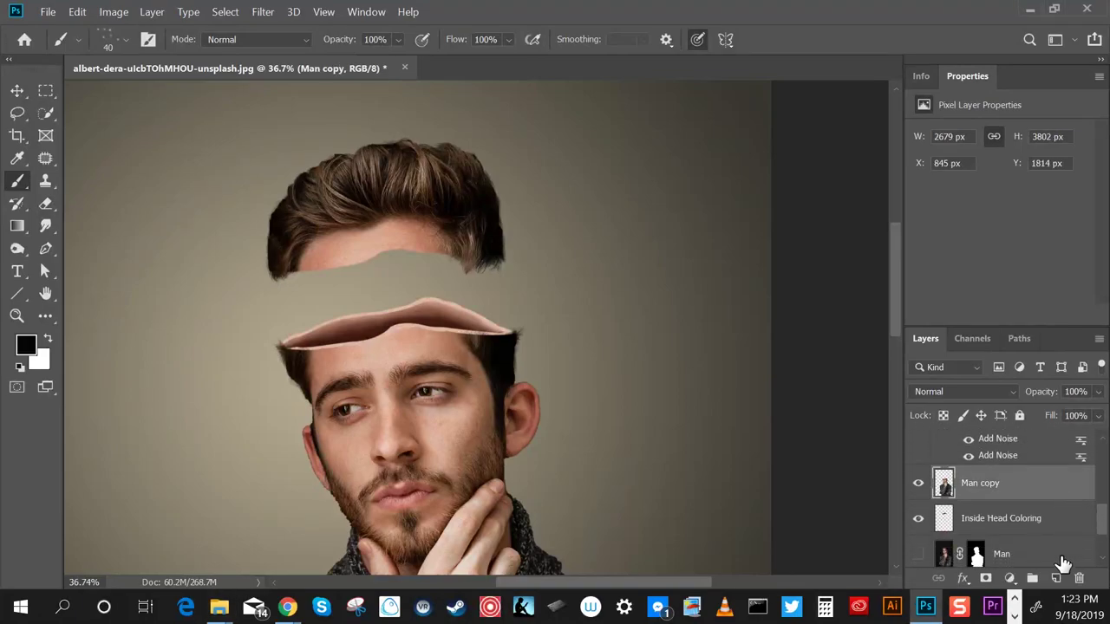
pyautogui.click(1055, 578)
pyautogui.doubleClick(980, 483)
pyautogui.write('Lower hair')
pyautogui.press('Return')
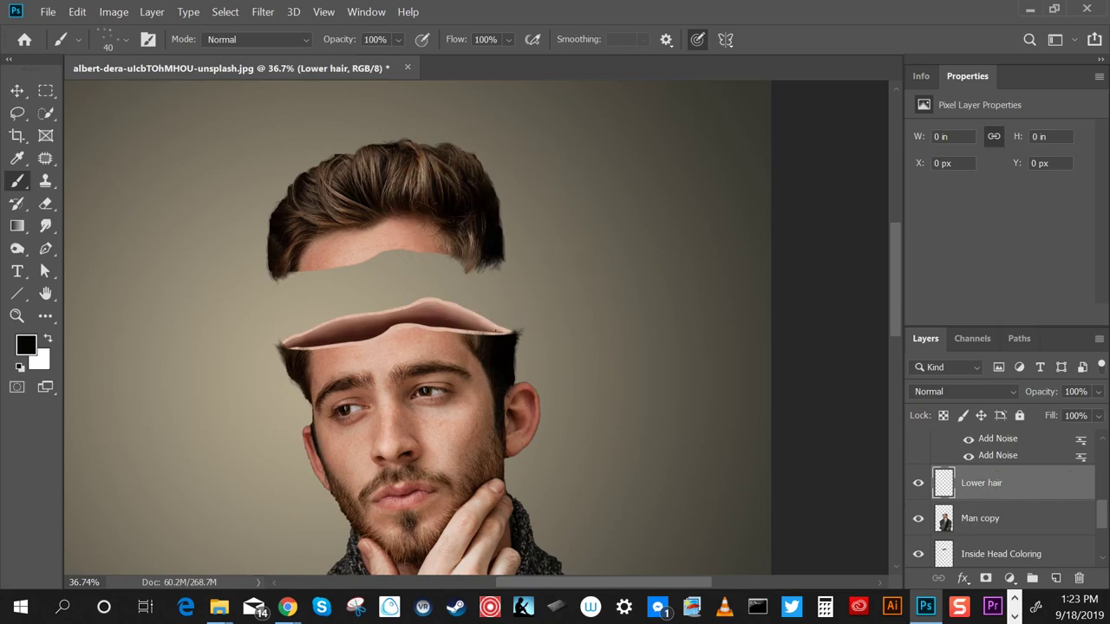
# Paint strands along the right and left forehead rim, then move Lower hair lower in the stack
pyautogui.moveTo(483, 310); pyautogui.dragTo(499, 331)
pyautogui.moveTo(287, 349); pyautogui.dragTo(287, 335)
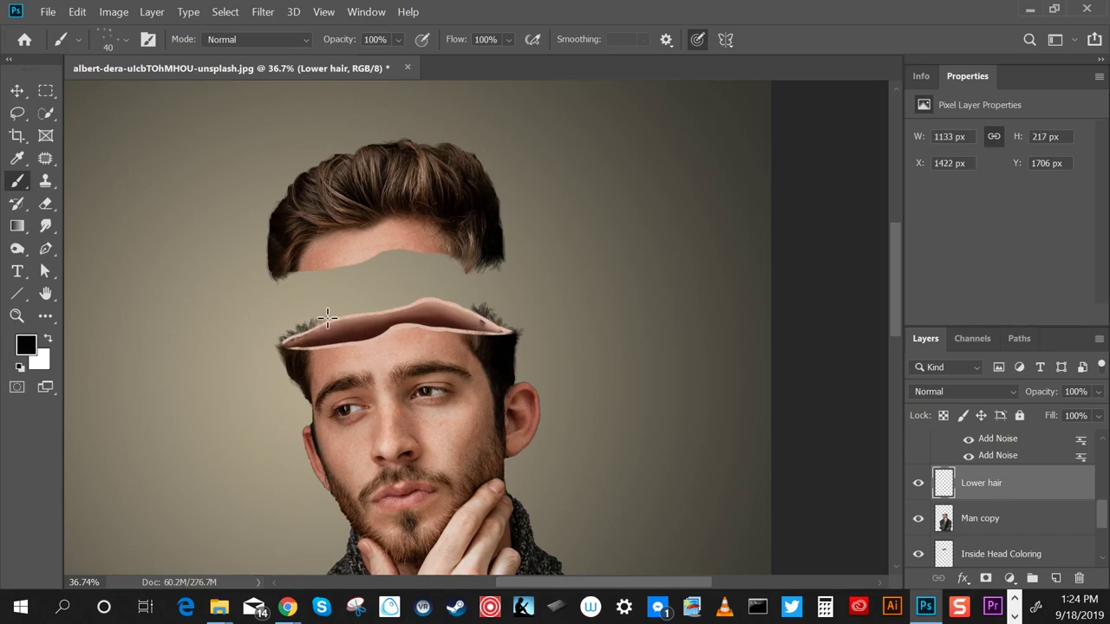
pyautogui.keyDown('alt'); pyautogui.click(343, 239); pyautogui.keyUp('alt')
pyautogui.moveTo(1027, 488); pyautogui.dragTo(1044, 511)
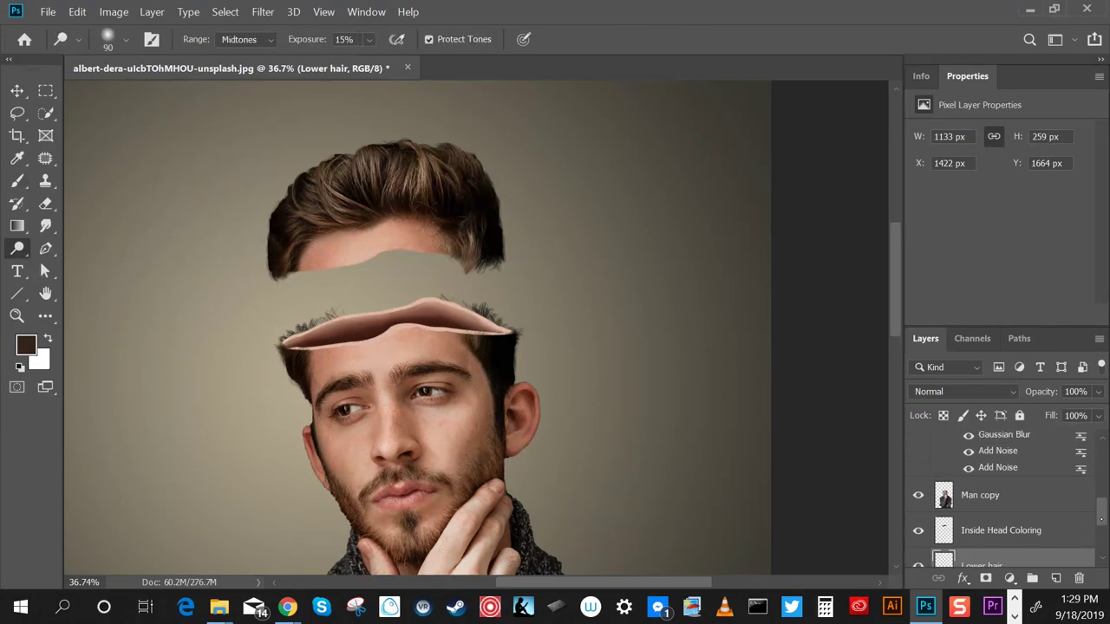
# Clip a Curves adjustment to Skull edge and bend the curve down to darken the peach rim
pyautogui.click(988, 491)
pyautogui.click(1009, 577)
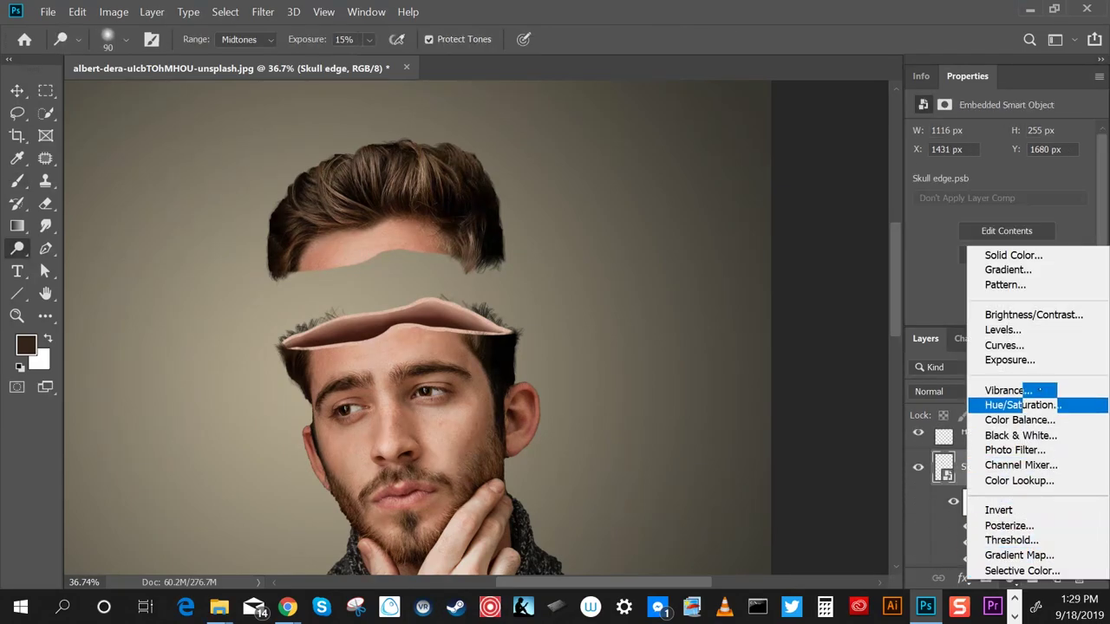
pyautogui.click(997, 365)
pyautogui.click(977, 314)
pyautogui.moveTo(1017, 236)
pyautogui.mouseDown()
pyautogui.moveTo(1030, 249)
pyautogui.moveTo(1036, 240)
pyautogui.mouseUp()
pyautogui.scroll(-3, 1088, 491)
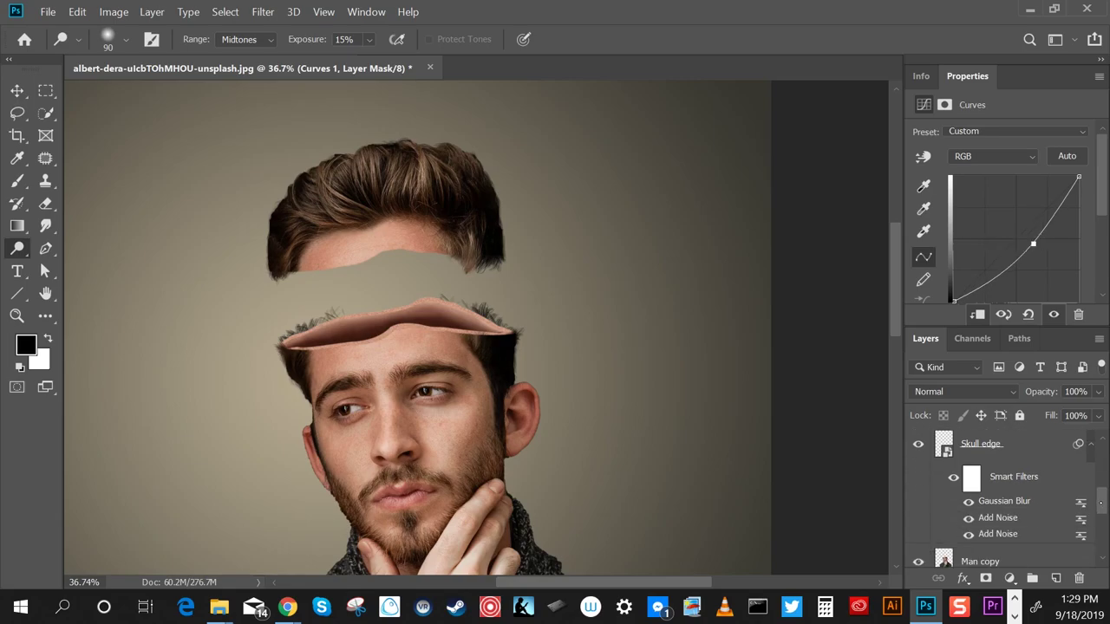
# Add a new layer clipped to Inside Head Coloring and name it 'color adjustment'
pyautogui.click(1032, 473)
pyautogui.click(1055, 577)
pyautogui.rightClick(988, 473)
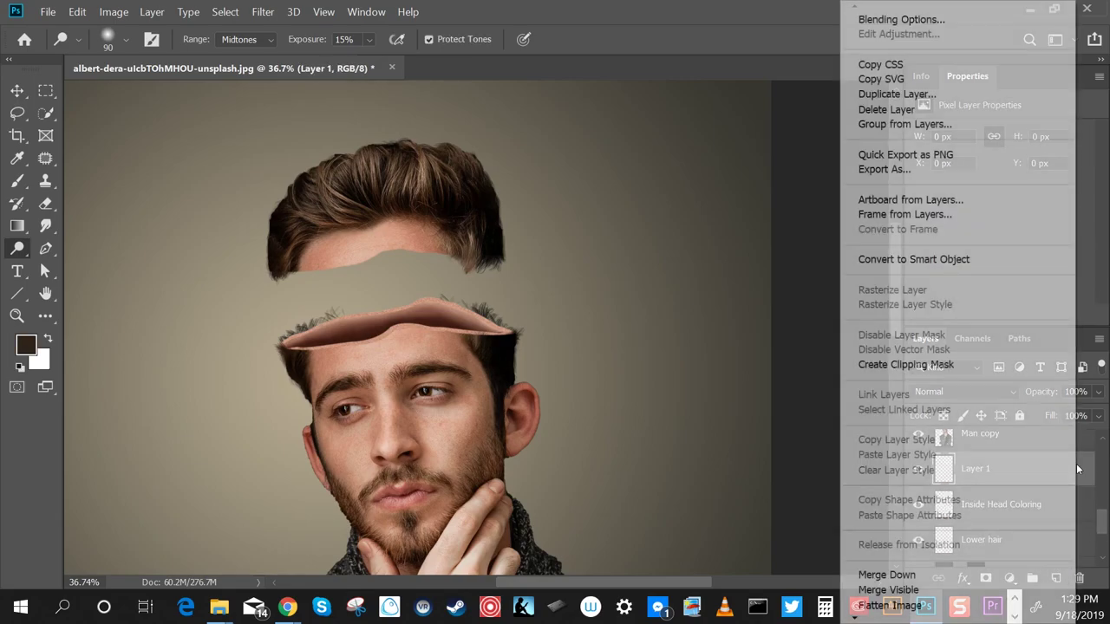
pyautogui.click(969, 363)
pyautogui.doubleClick(990, 471)
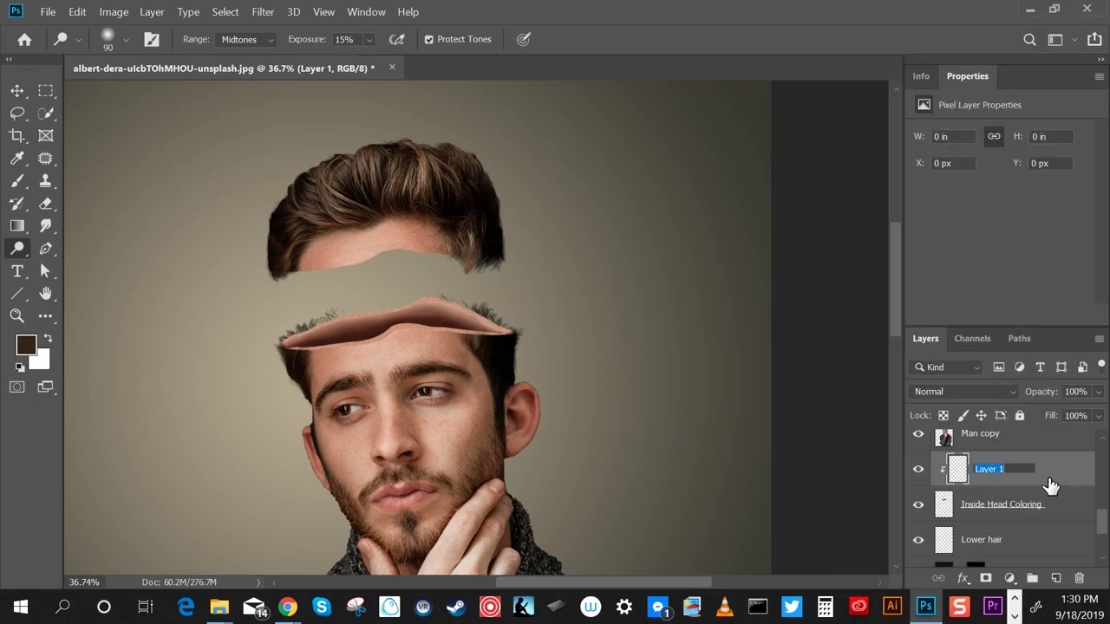
pyautogui.write('color adjustment')
pyautogui.press('Return')
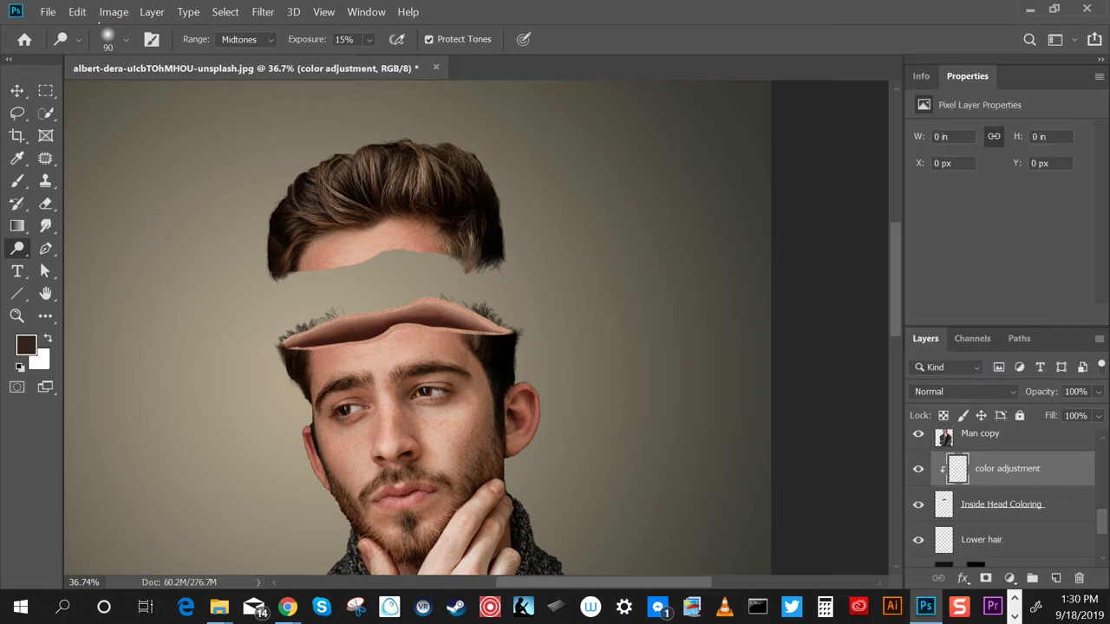
# Fill the color adjustment layer with 50% gray and set its blend mode to Overlay
pyautogui.click(77, 11)
pyautogui.click(120, 268)
pyautogui.press('Return')
pyautogui.click(962, 391)
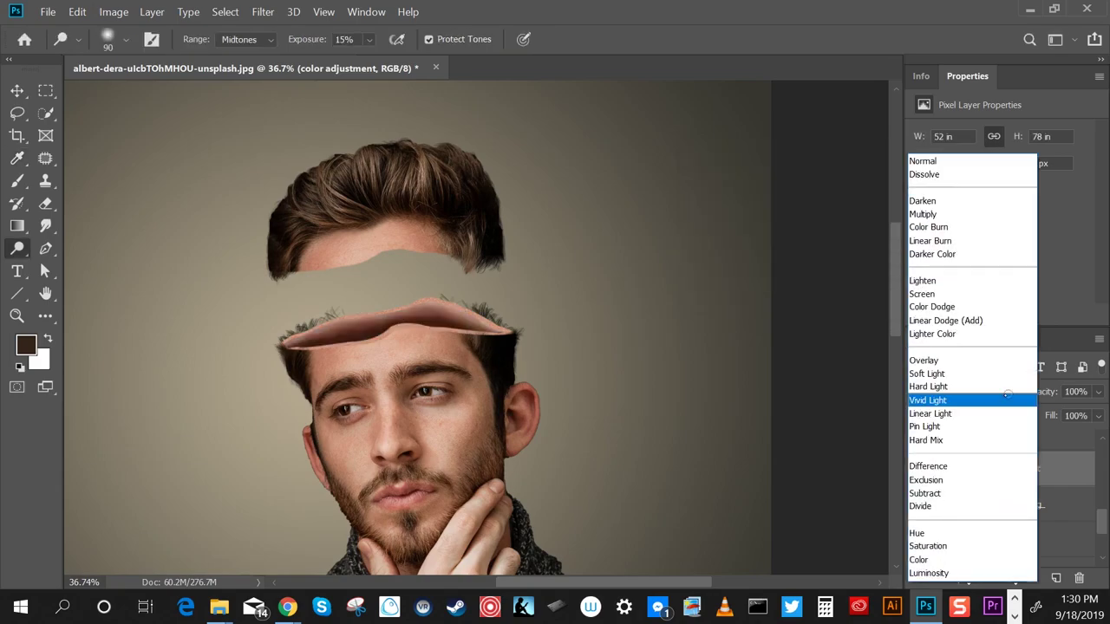
pyautogui.click(936, 361)
# Burn and dodge the skull interior on the grey Overlay layer to shade the opening
pyautogui.rightClick(16, 248)
pyautogui.click(82, 266)
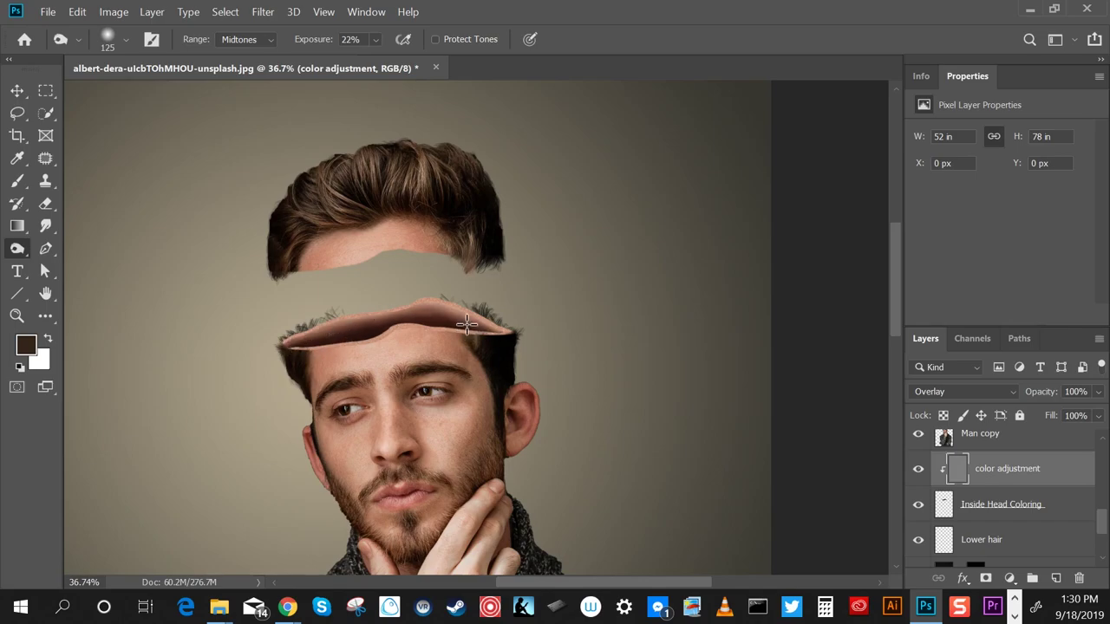
pyautogui.rightClick(17, 249)
pyautogui.click(82, 248)
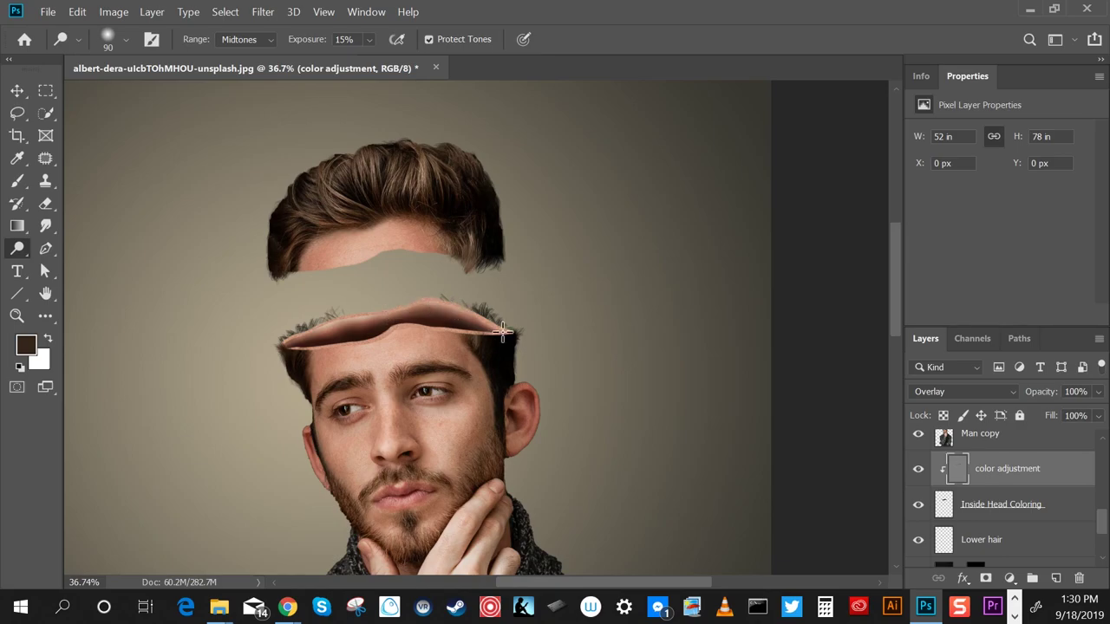
pyautogui.rightClick(16, 249)
pyautogui.click(83, 264)
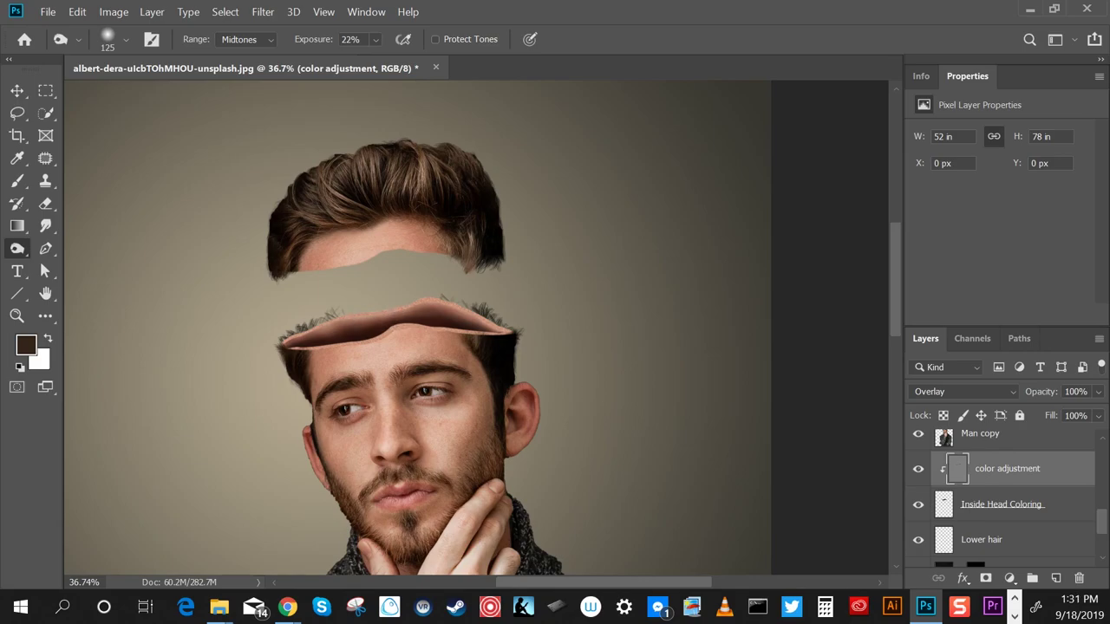
pyautogui.hotkey('ctrl', '0')
pyautogui.press('z')
pyautogui.moveTo(425, 203); pyautogui.dragTo(525, 275)
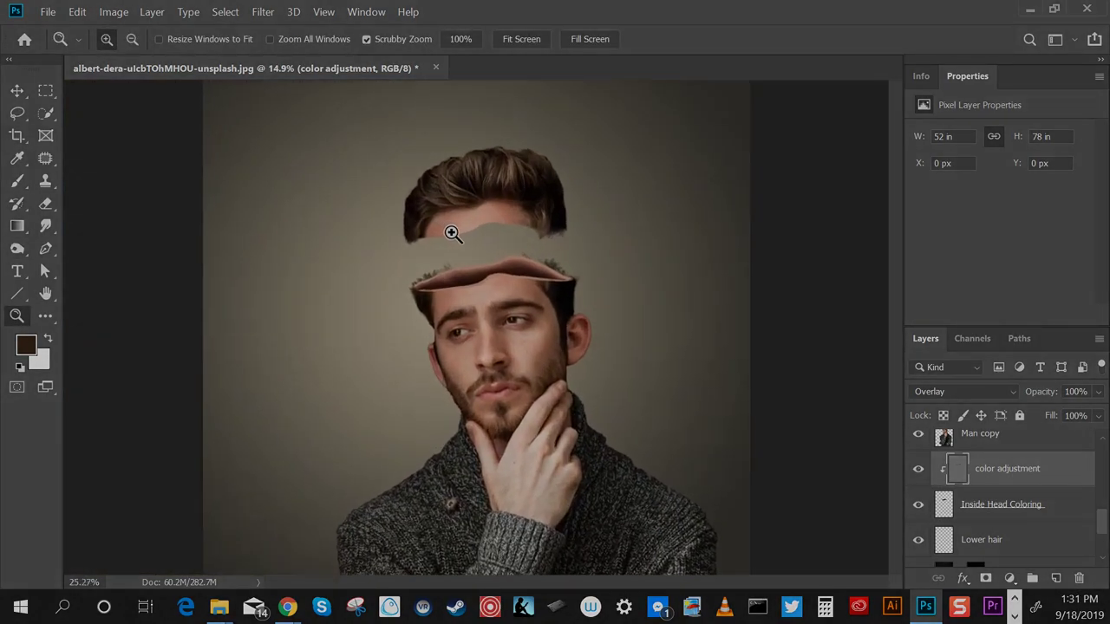